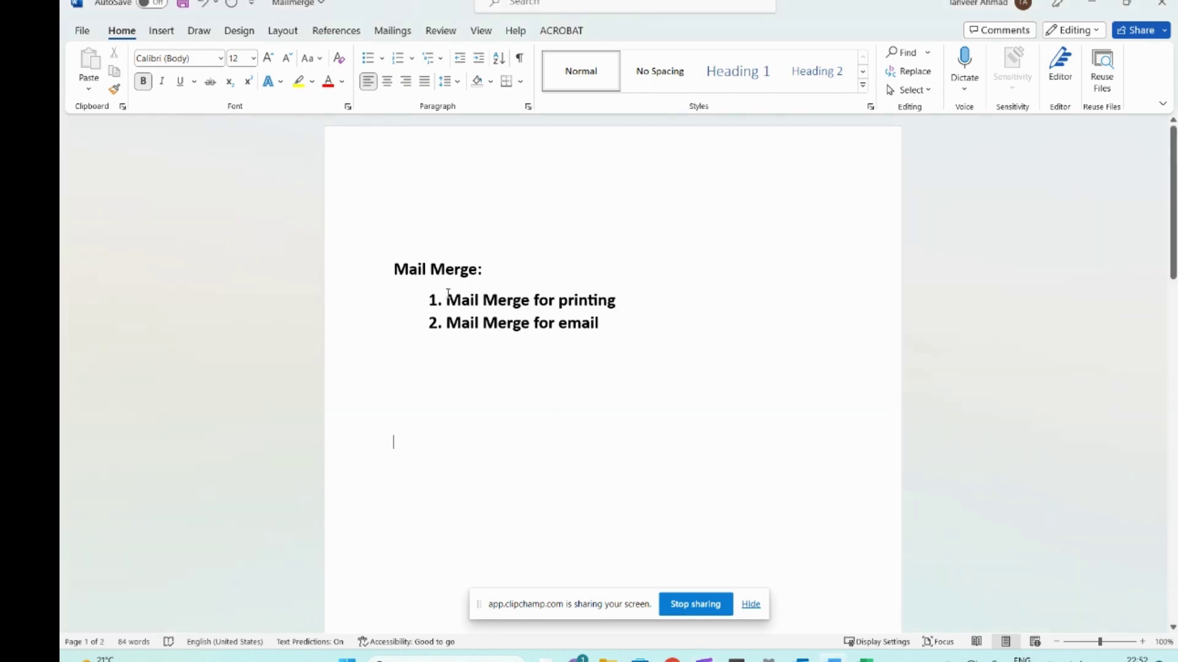
- Review the 'Mail Merge for printing' and 'Mail Merge for email' list items in Word
left_click_drag(447, 298, 636, 305)
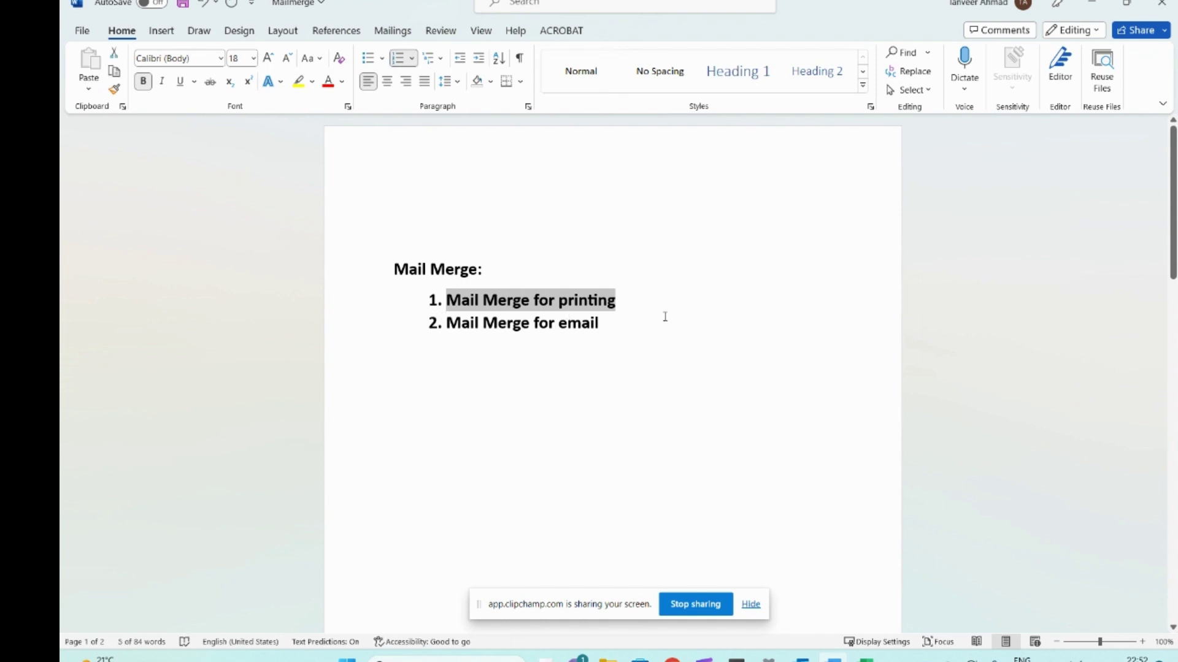
left_click(591, 316)
left_click_drag(624, 301, 443, 301)
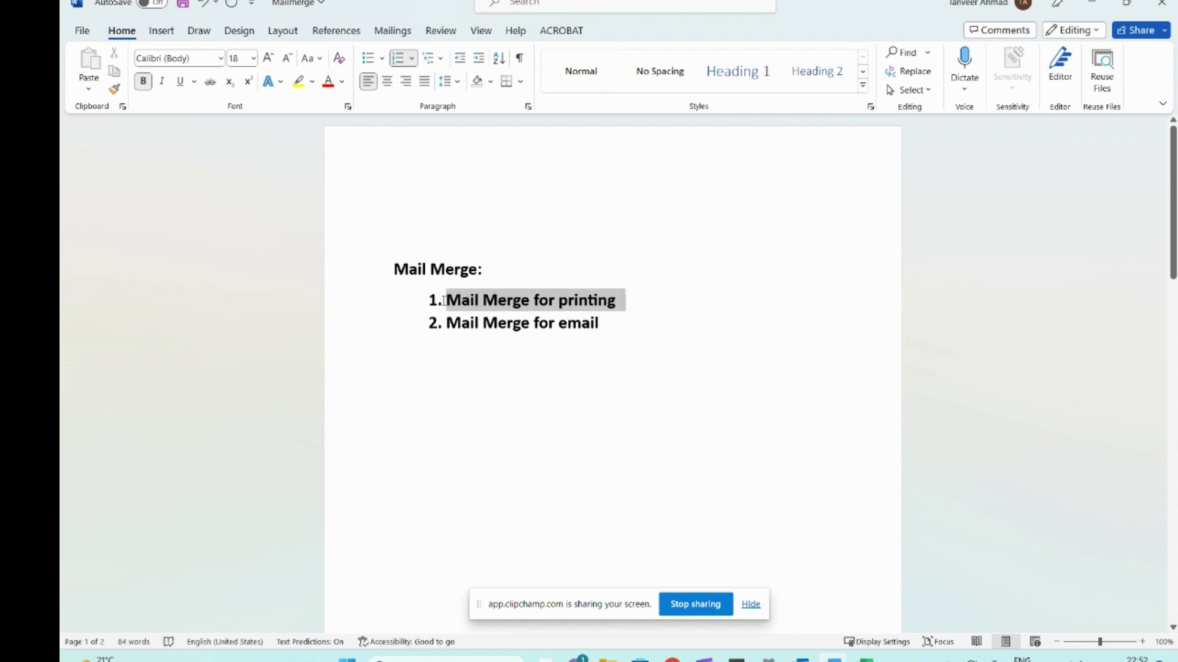
left_click(597, 400)
left_click_drag(615, 325, 457, 340)
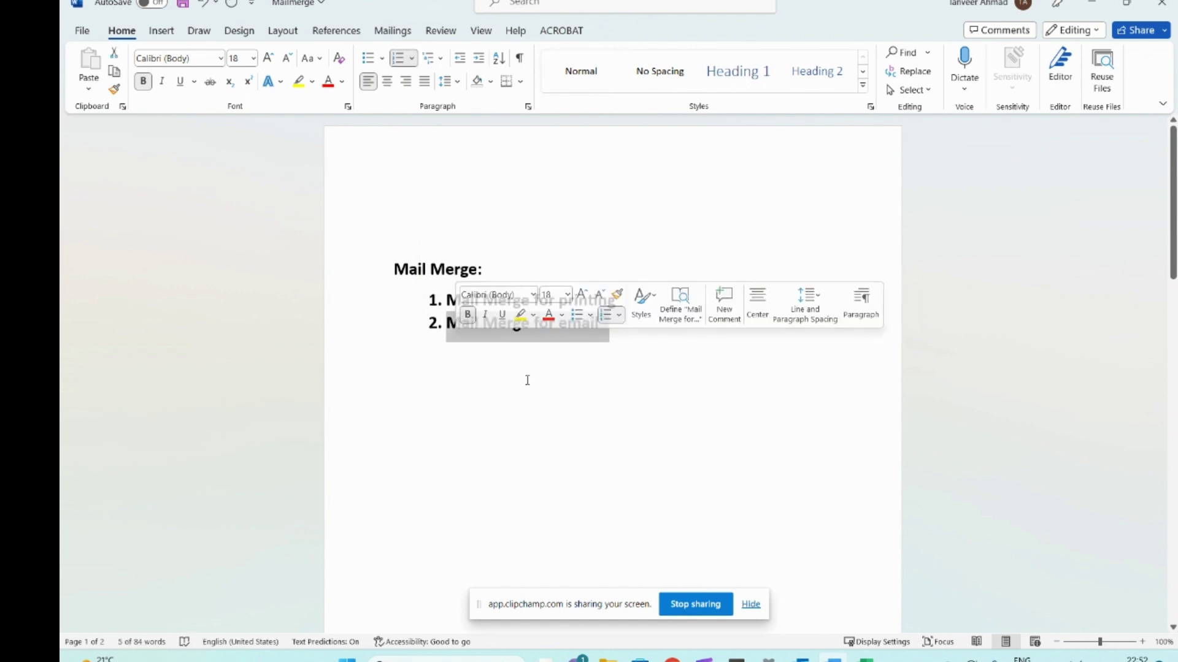
left_click(637, 390)
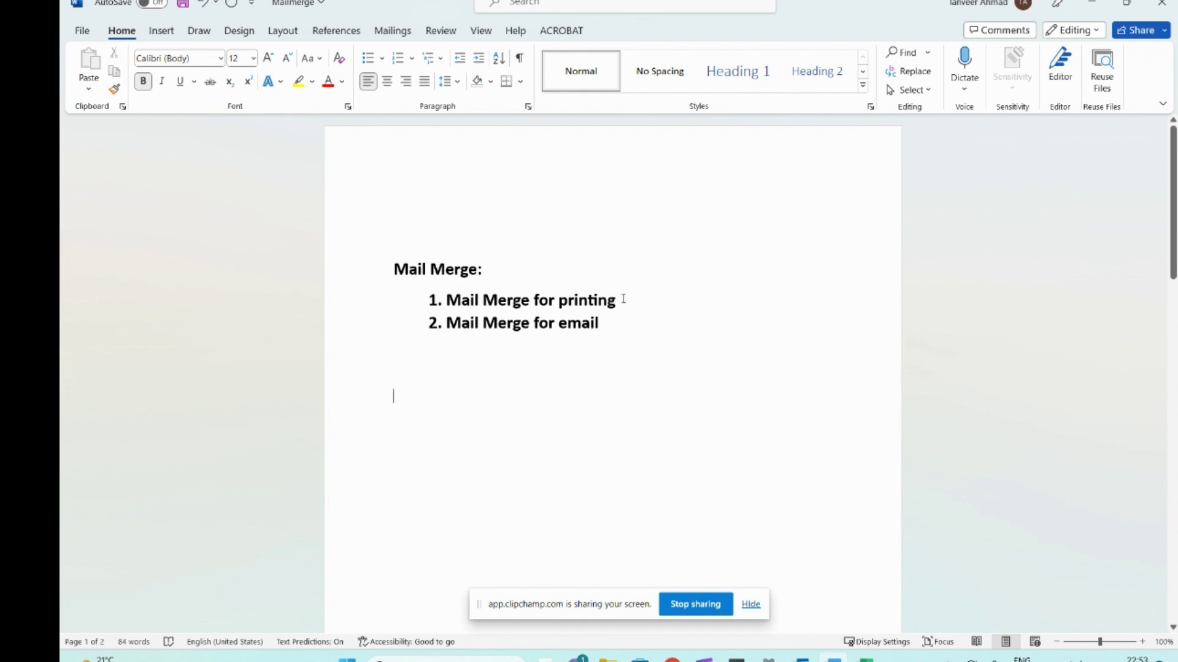
left_click_drag(622, 300, 442, 307)
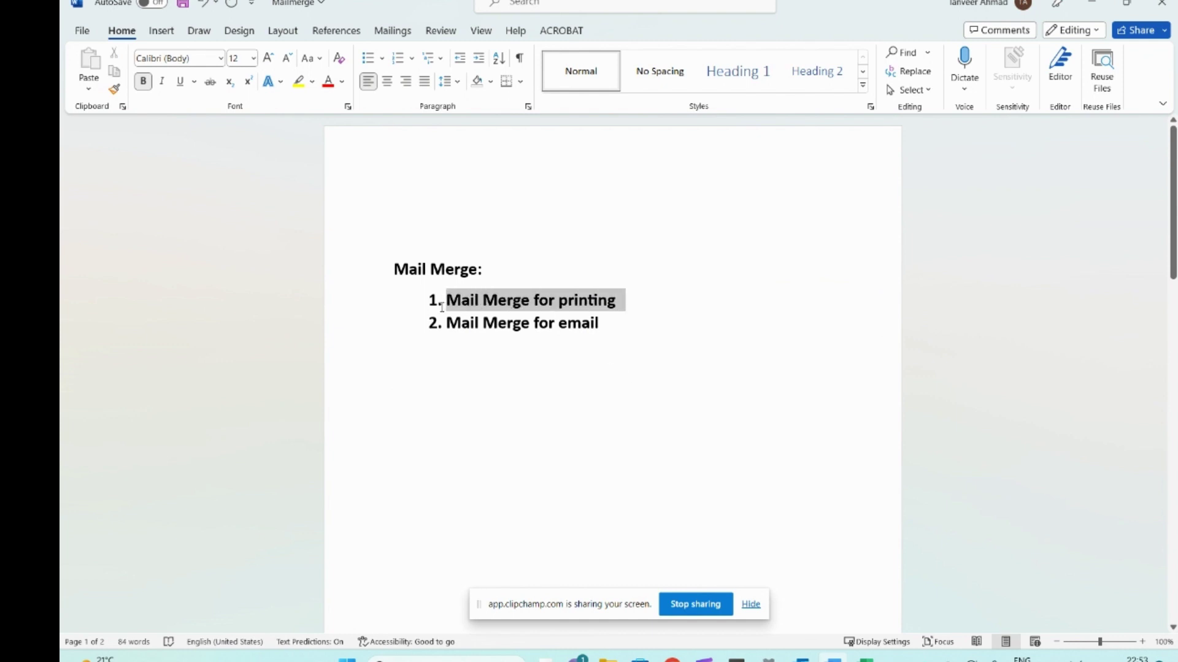
left_click(667, 373)
left_click_drag(615, 319, 455, 320)
left_click(594, 377)
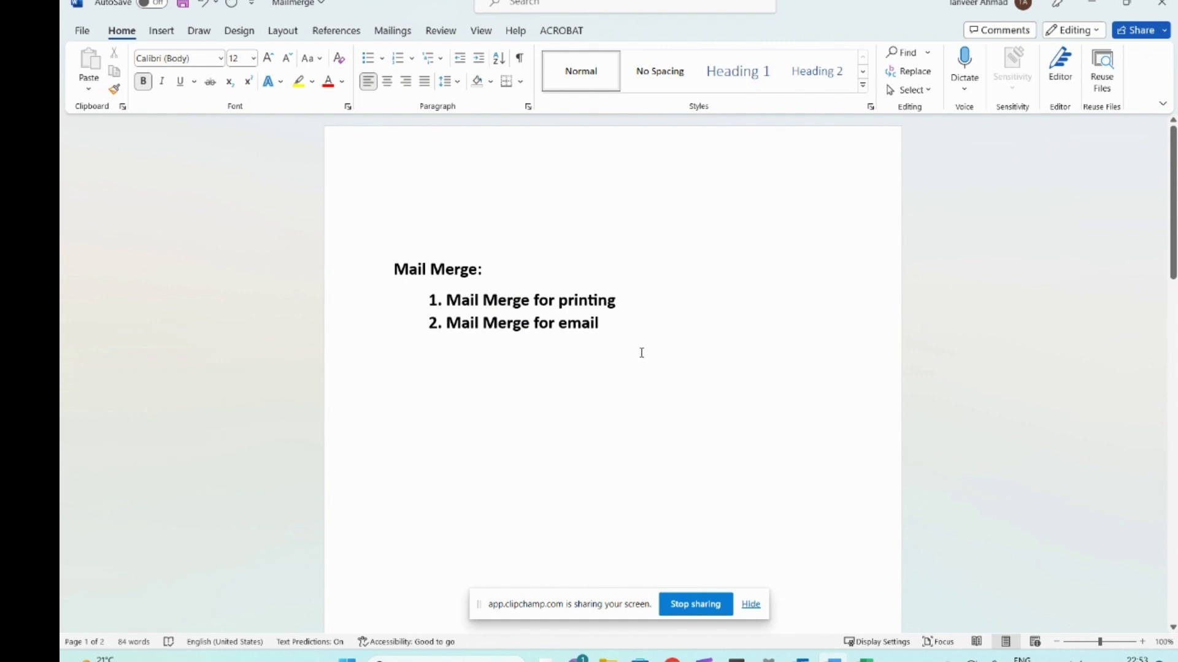
left_click(626, 330)
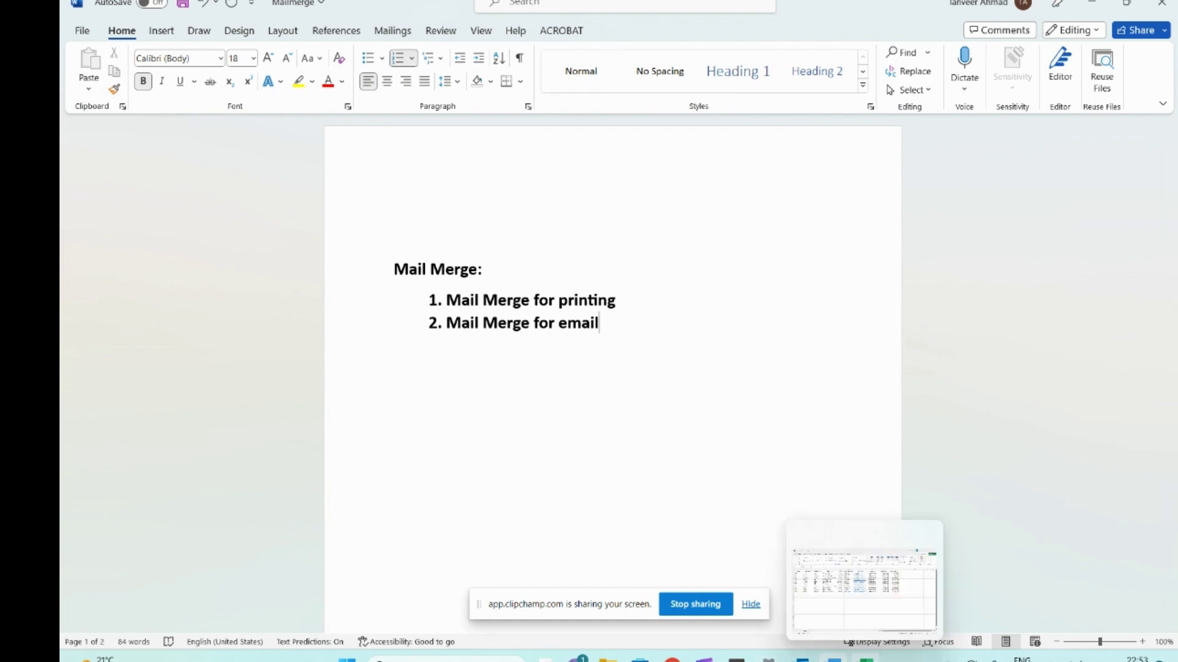
- Switch to the Customers workbook in Excel and look over the Balance, Due_Date and name columns
left_click(865, 660)
left_click(625, 416)
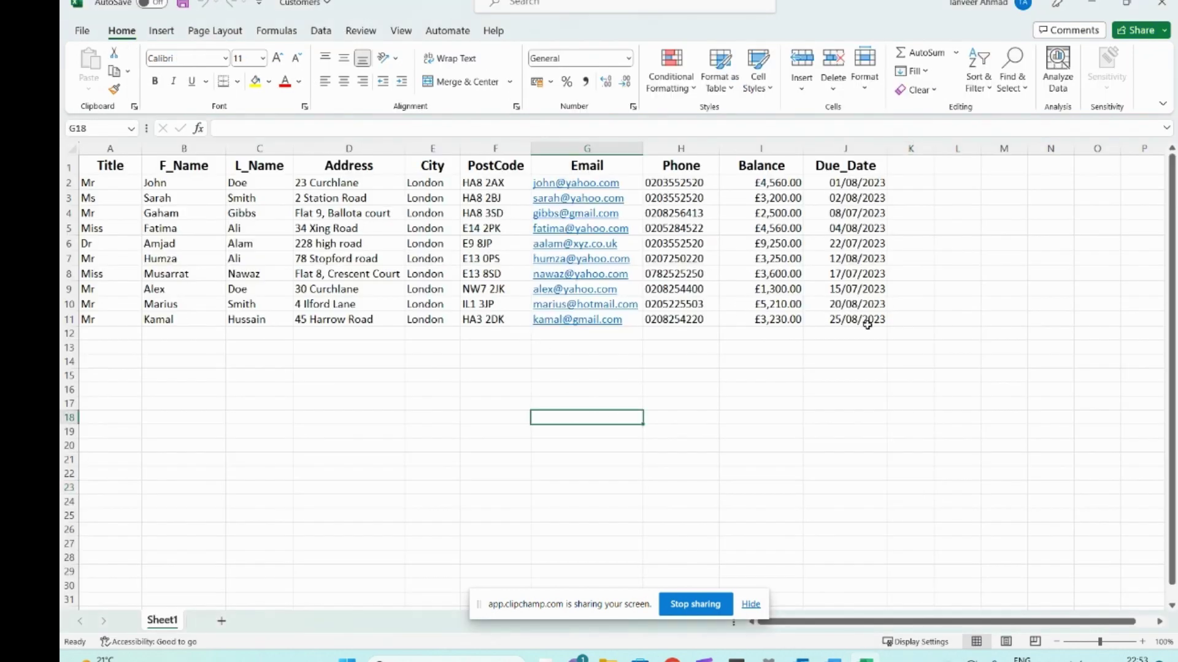
left_click_drag(861, 178, 114, 310)
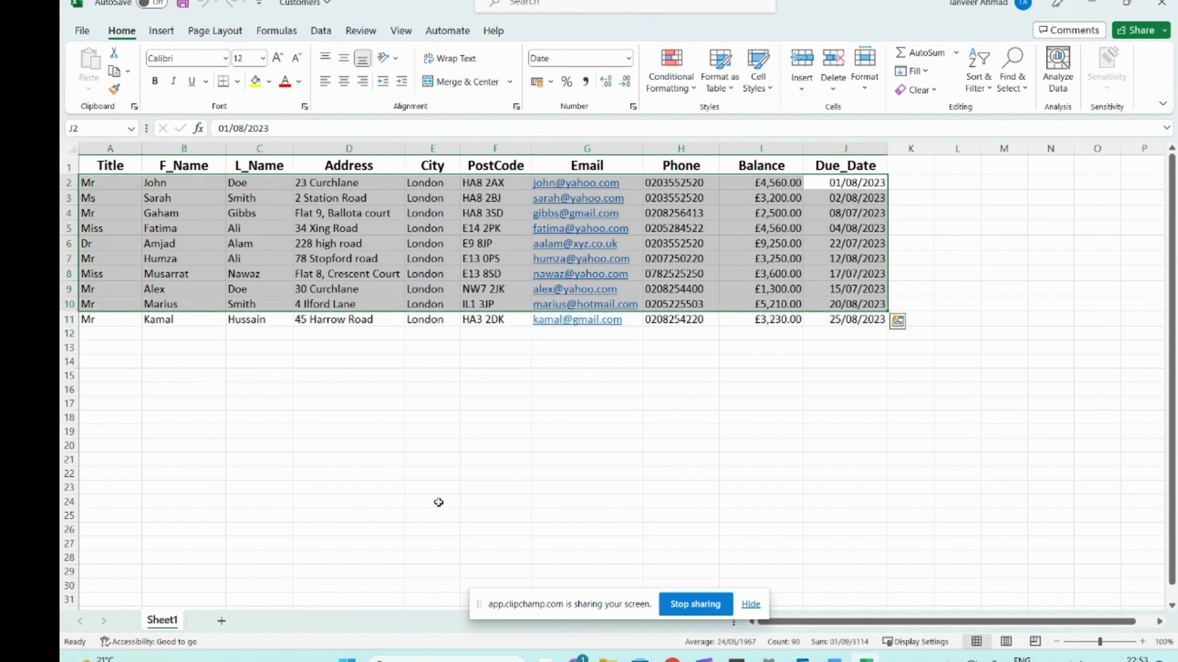
left_click(512, 499)
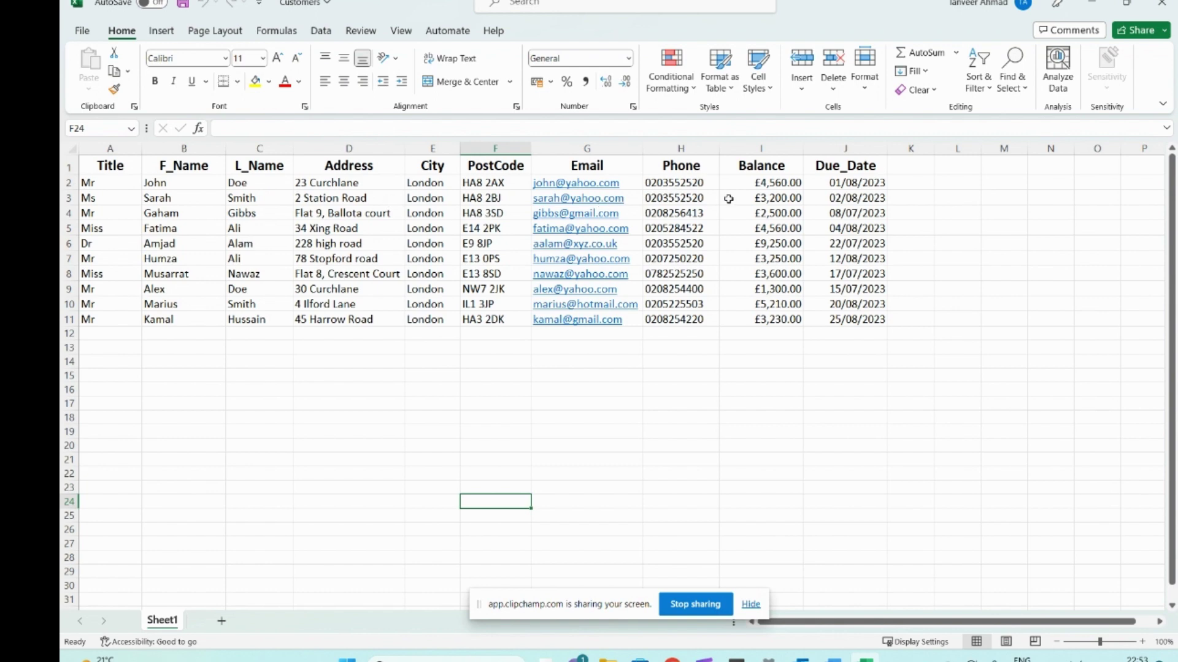
left_click_drag(787, 182, 786, 303)
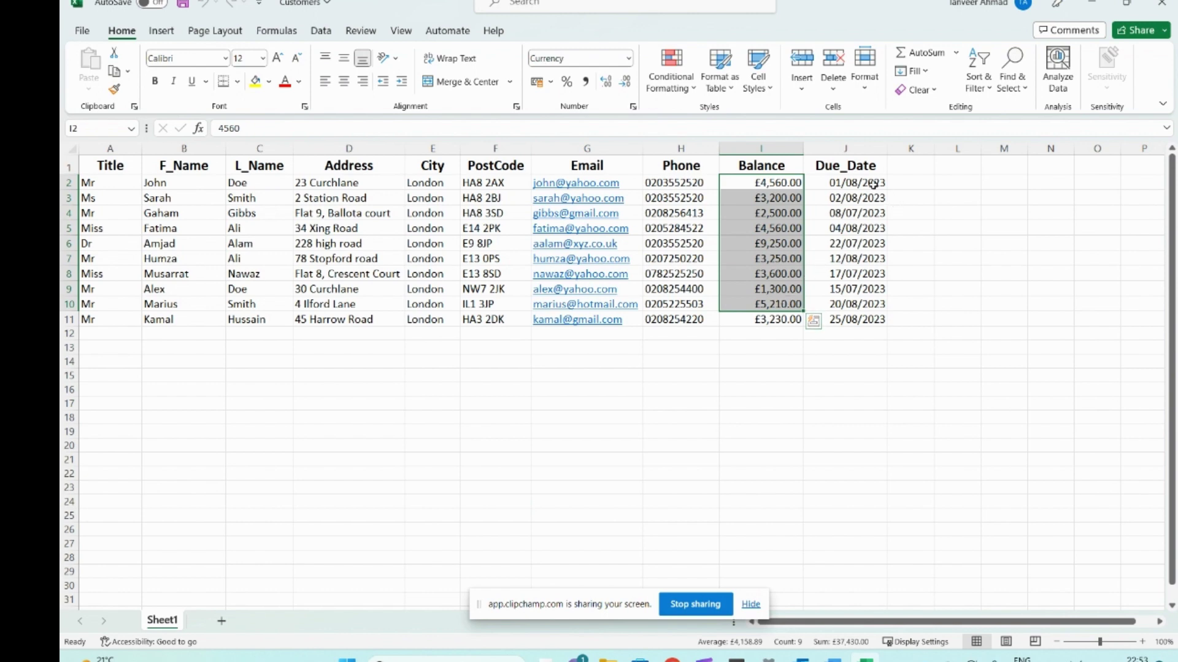
left_click_drag(867, 183, 862, 304)
left_click(705, 336)
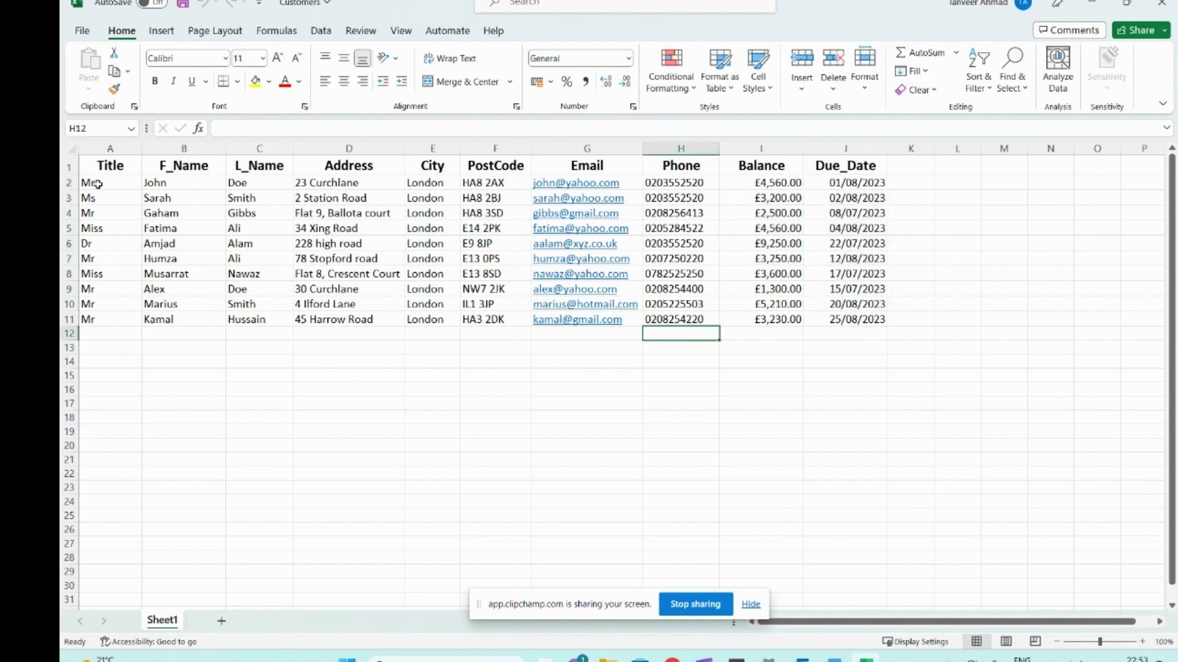
left_click_drag(102, 183, 894, 319)
left_click(842, 336)
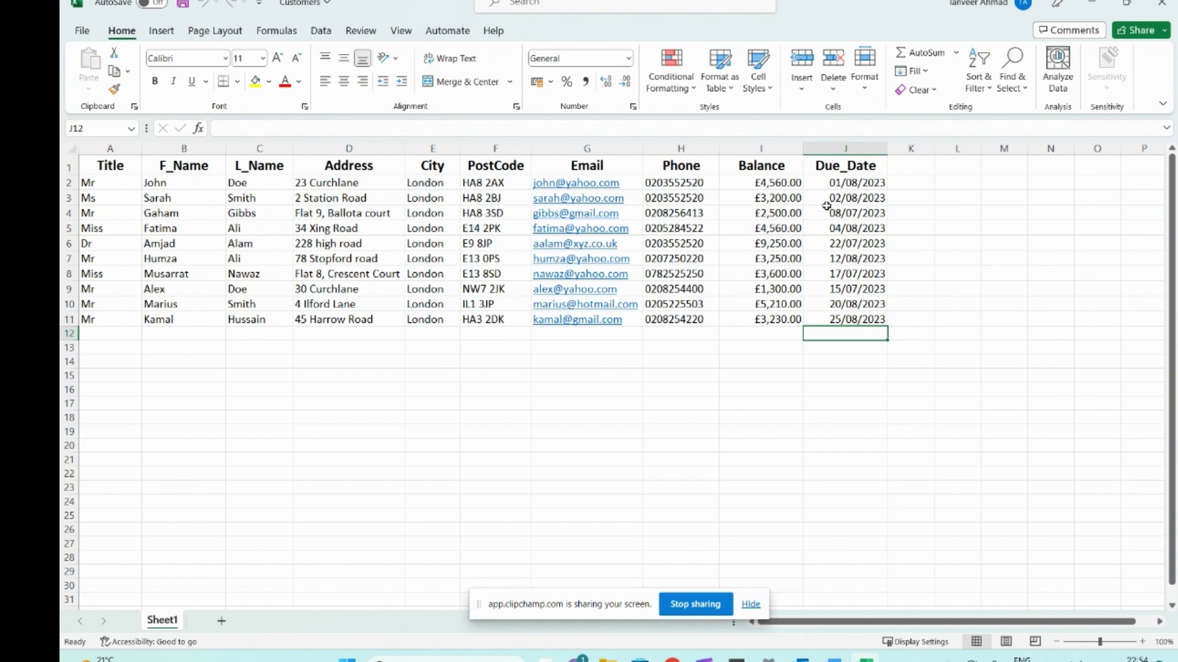
- Delete the Mail Merge heading and numbered list, keeping a few blank lines above the letter
left_click(834, 656)
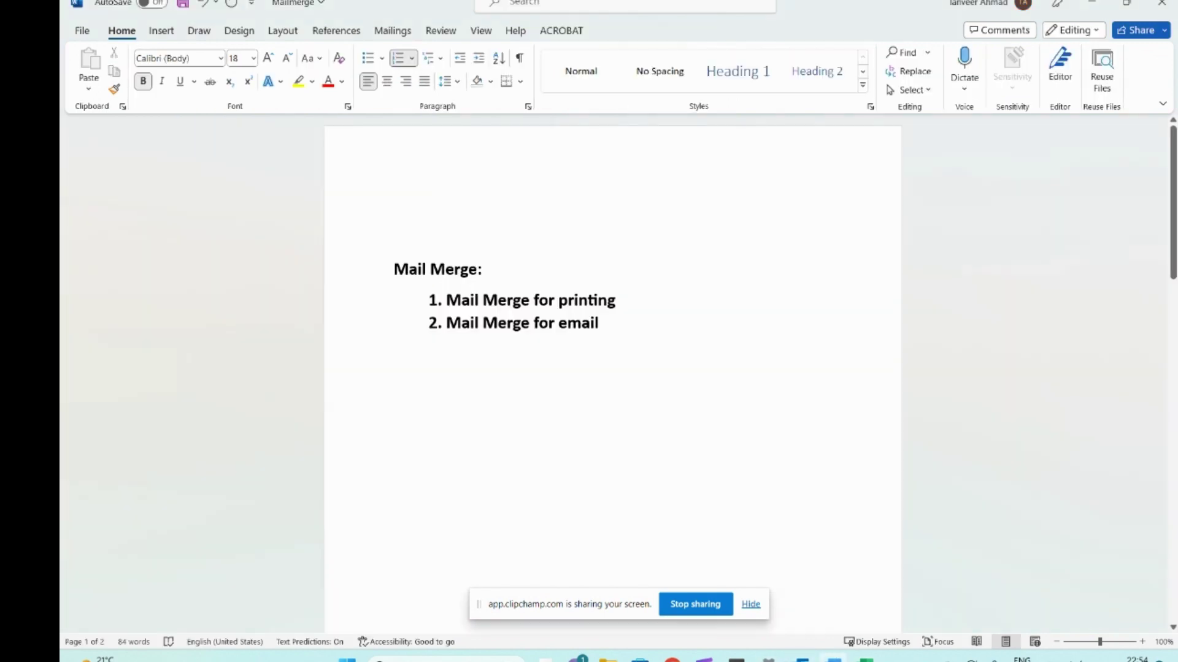
scroll(527, 355, "down", 4)
scroll(547, 342, "up", 2)
left_click_drag(379, 179, 591, 308)
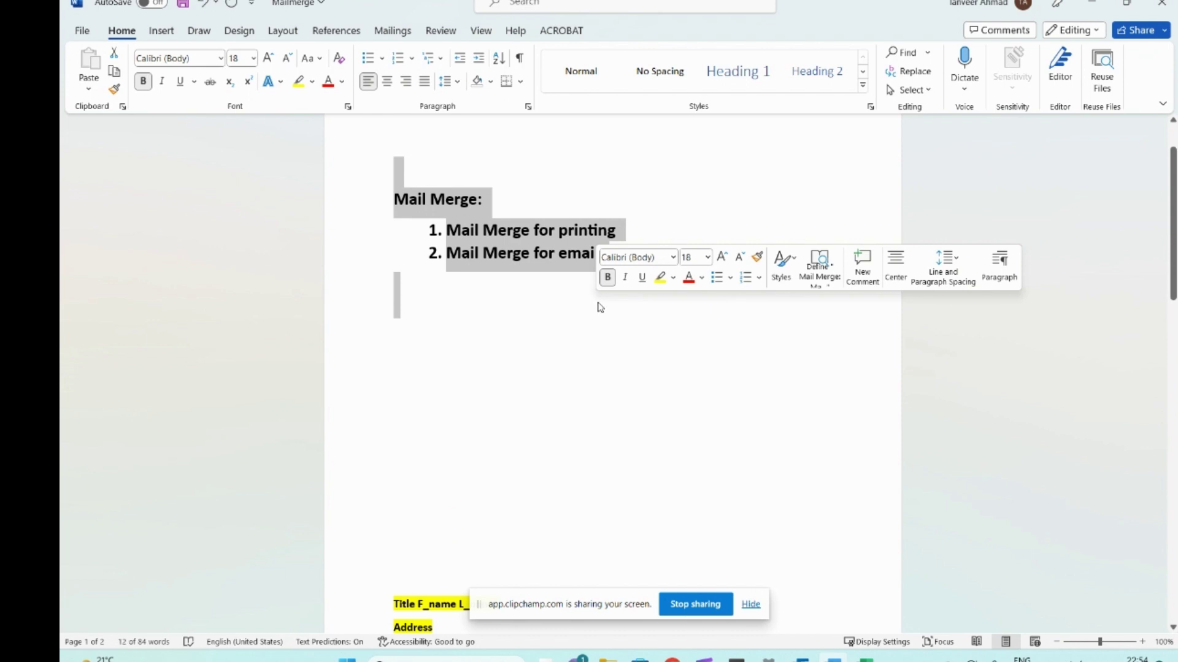
key("Delete")
key("Delete")
key("Delete")
key("Delete")
key("Delete")
key("Delete")
key("Delete")
key("Delete")
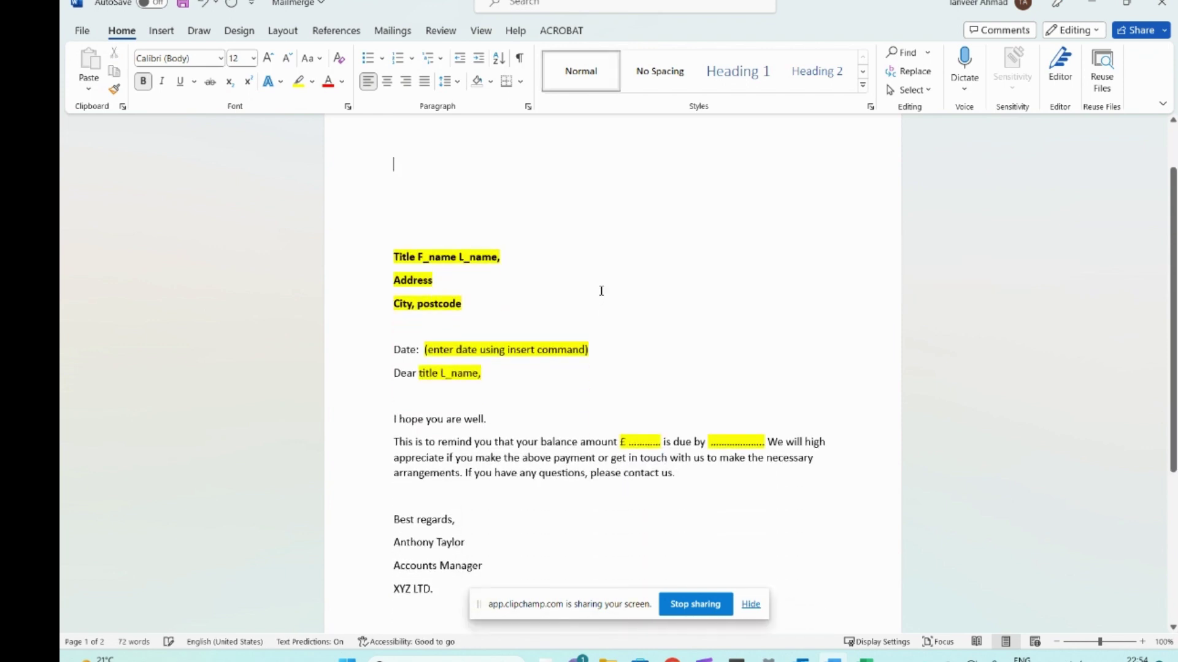
key("Delete")
key("Delete")
key("Delete")
key("Delete")
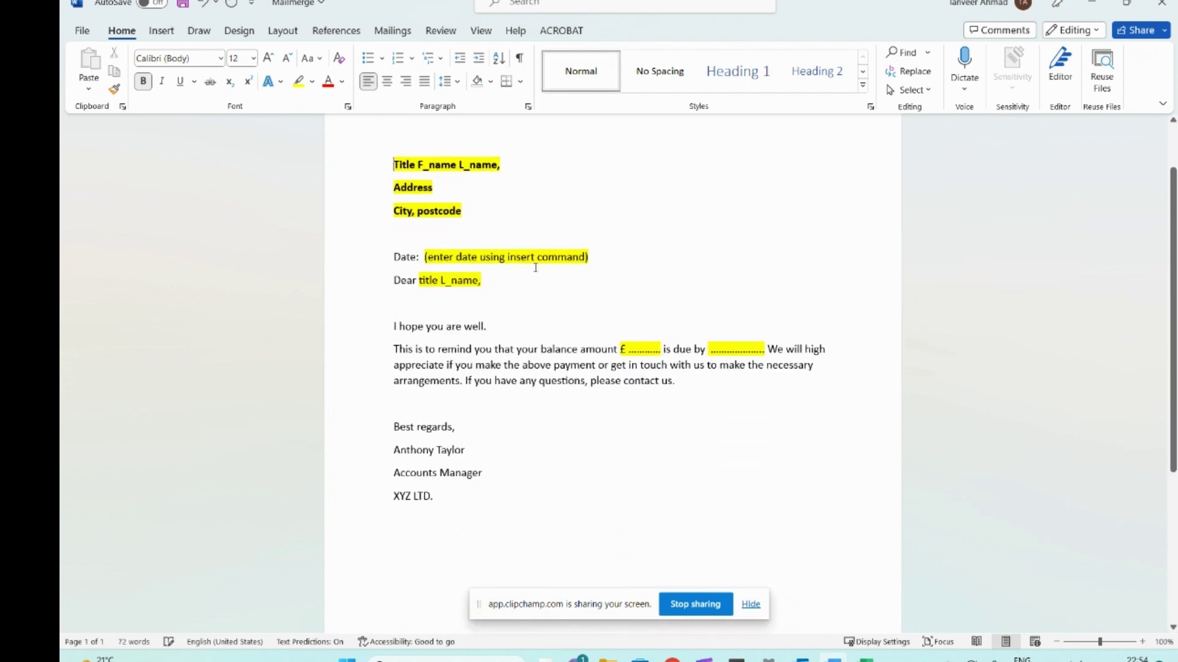
key("ctrl+z")
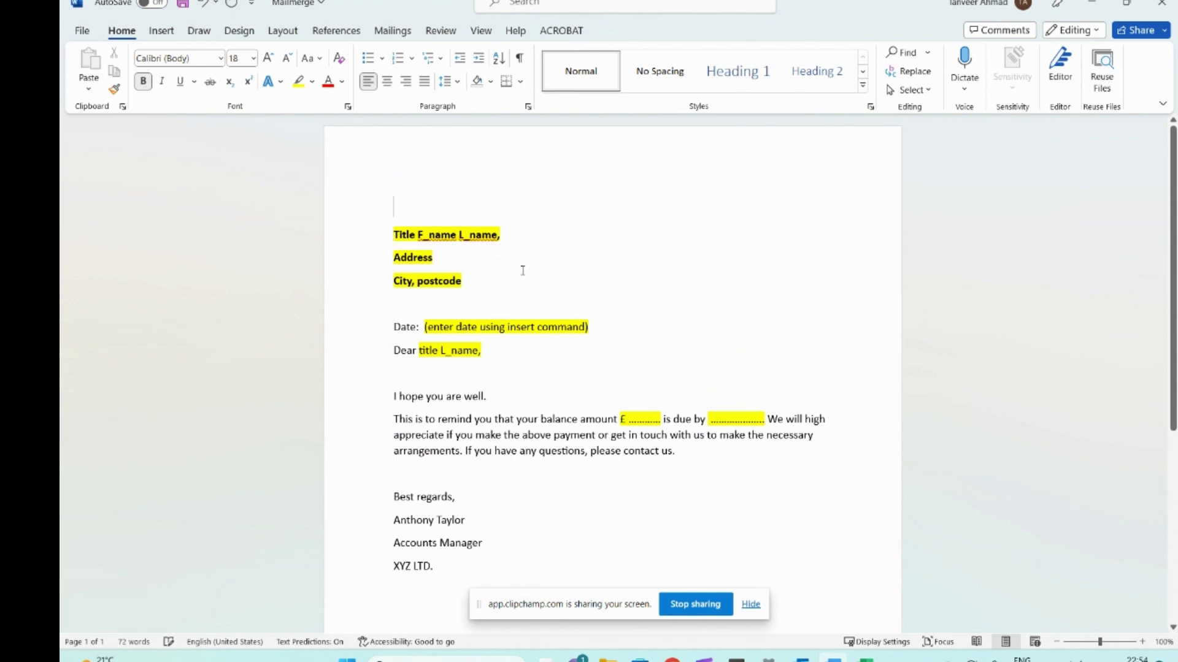
- Check the address and date placeholders and add a blank line above the 'Dear' greeting
left_click(404, 238)
double_click(405, 235)
right_click(491, 235)
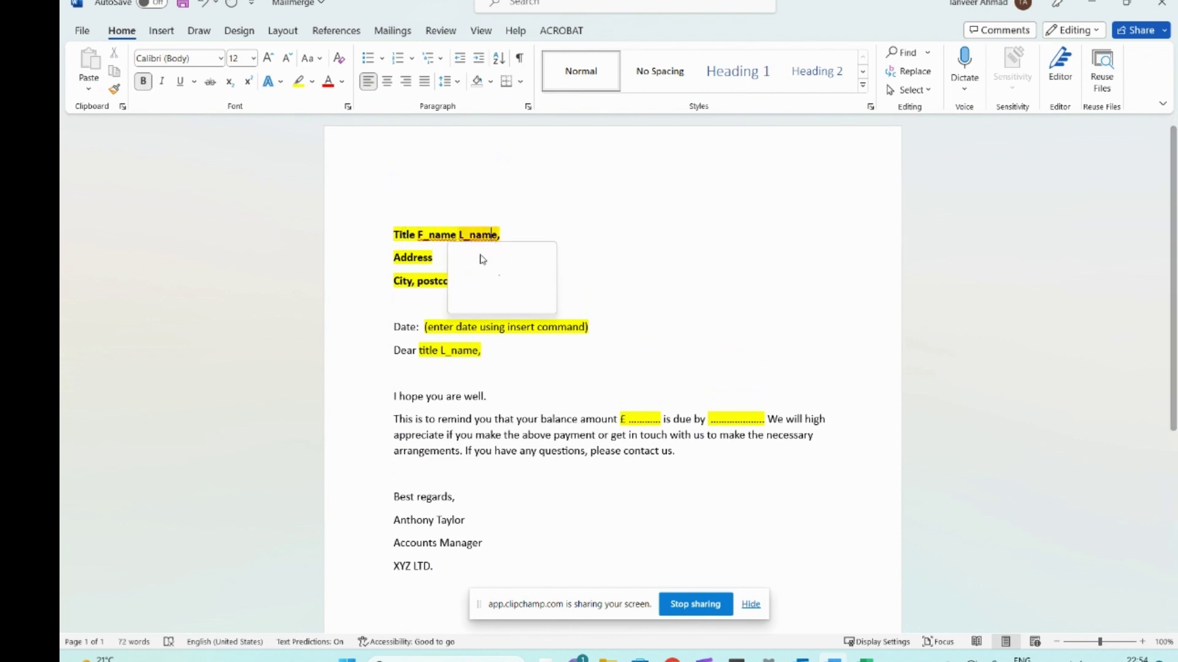
key("Escape")
left_click_drag(447, 255, 390, 256)
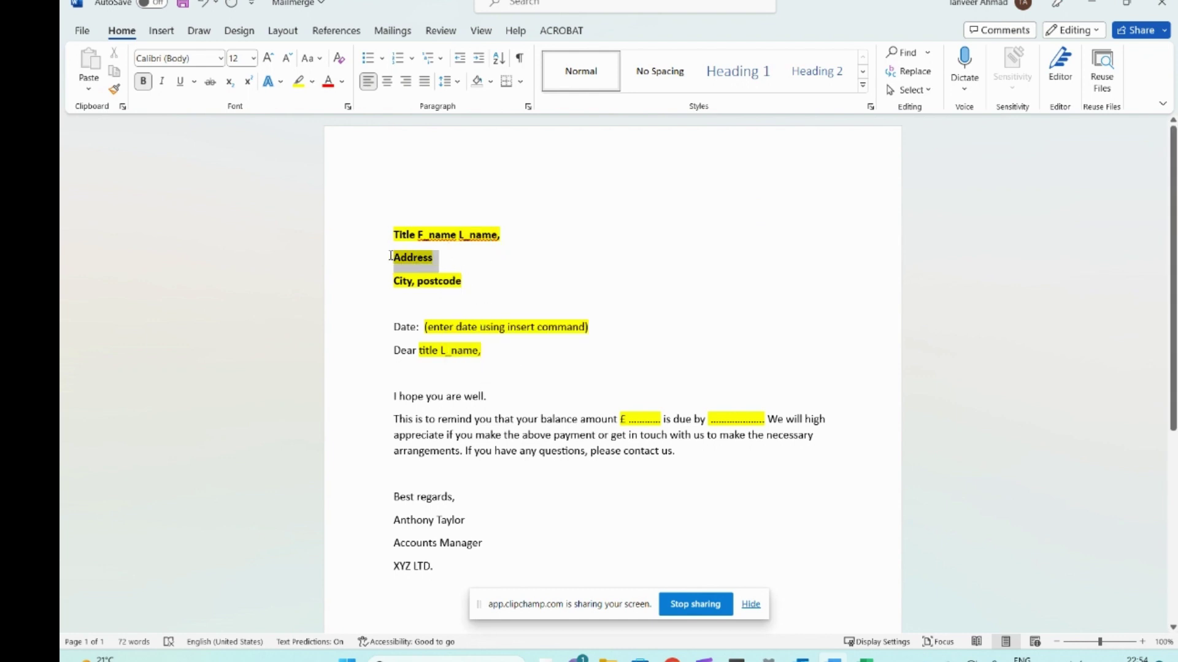
left_click(403, 282)
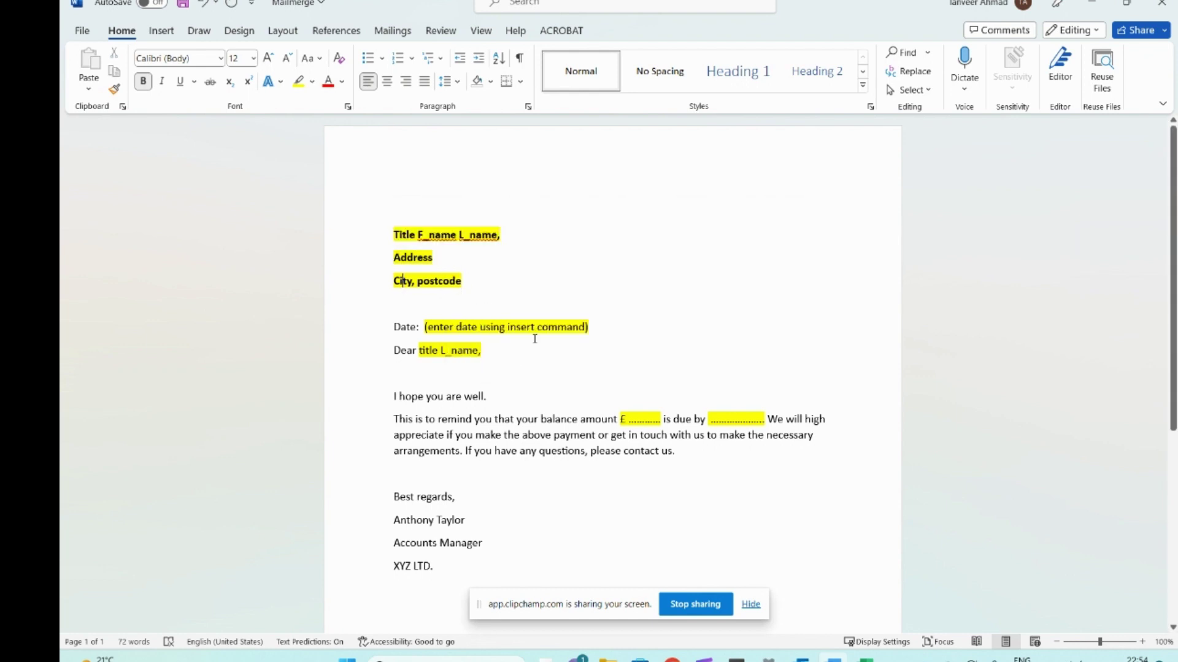
left_click_drag(605, 326, 429, 324)
left_click(486, 376)
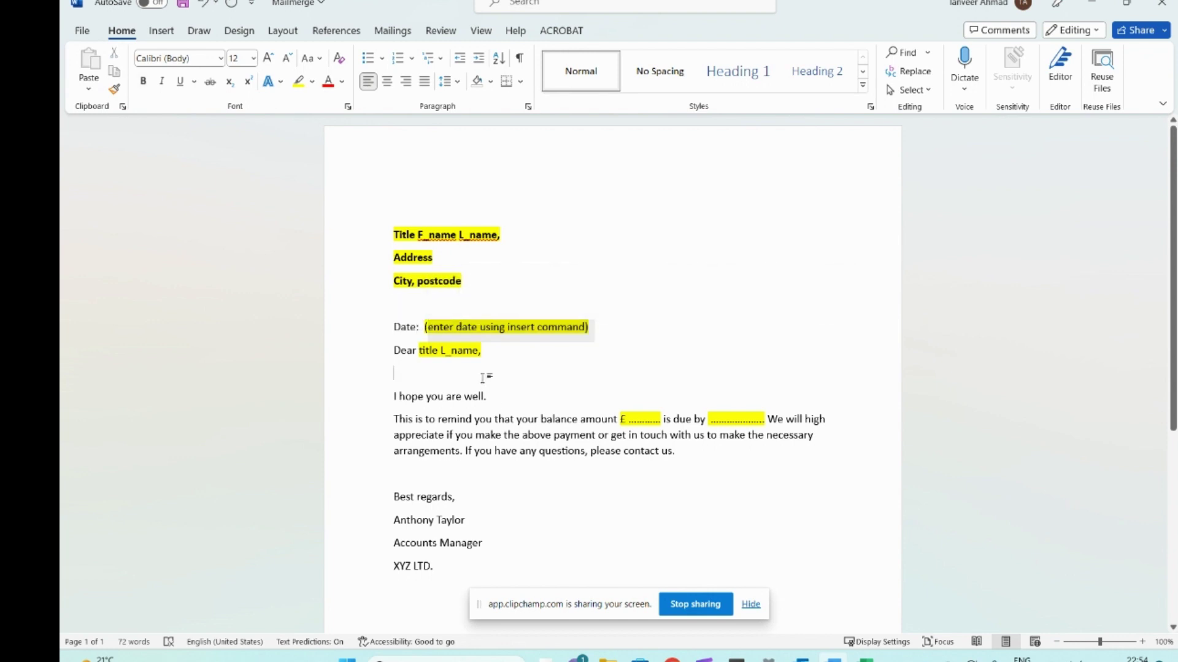
left_click(392, 350)
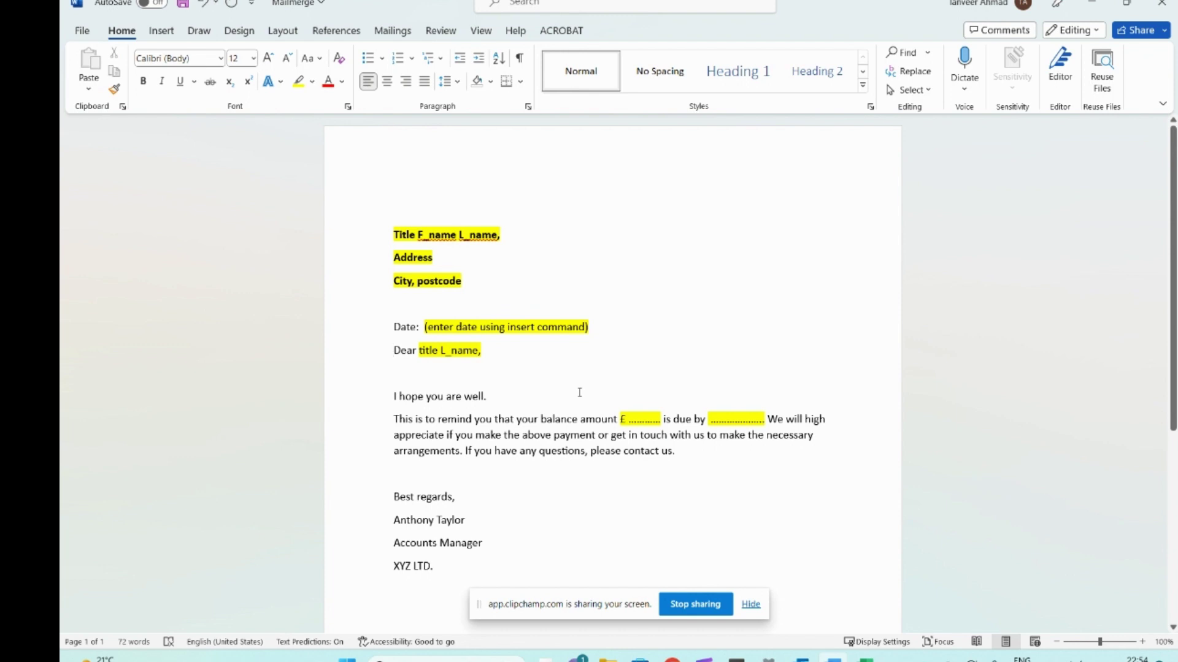
key("Return")
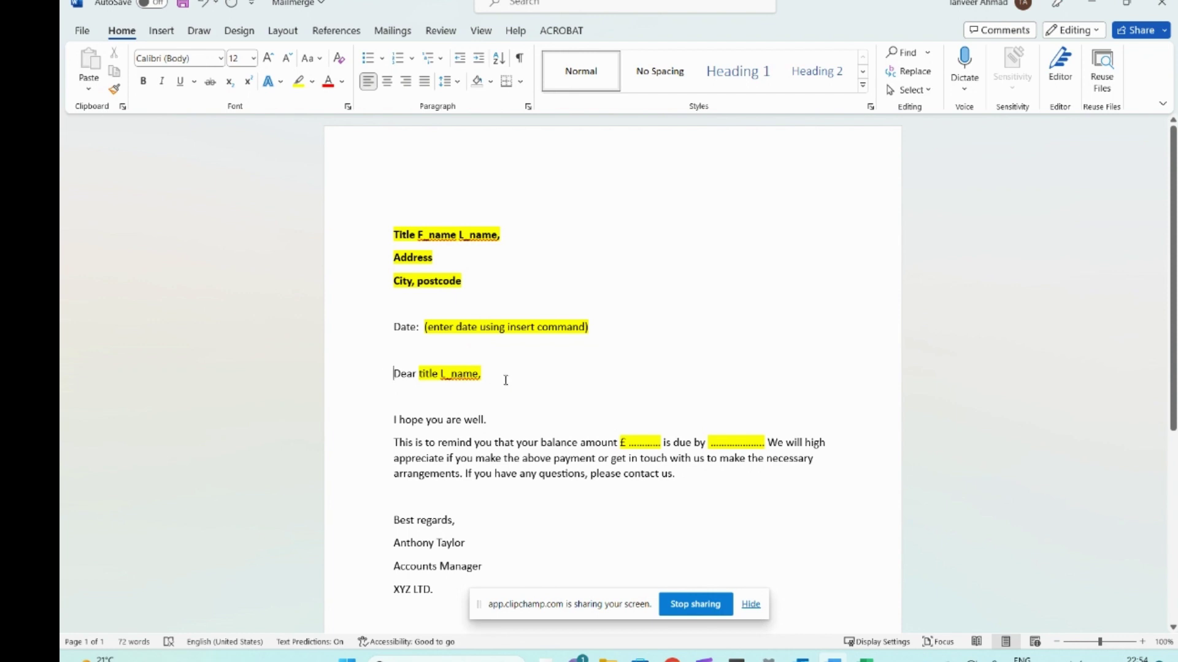
- Look over the body paragraphs and the balance and due date placeholders
left_click_drag(704, 478, 375, 421)
left_click(580, 508)
left_click_drag(660, 443, 625, 438)
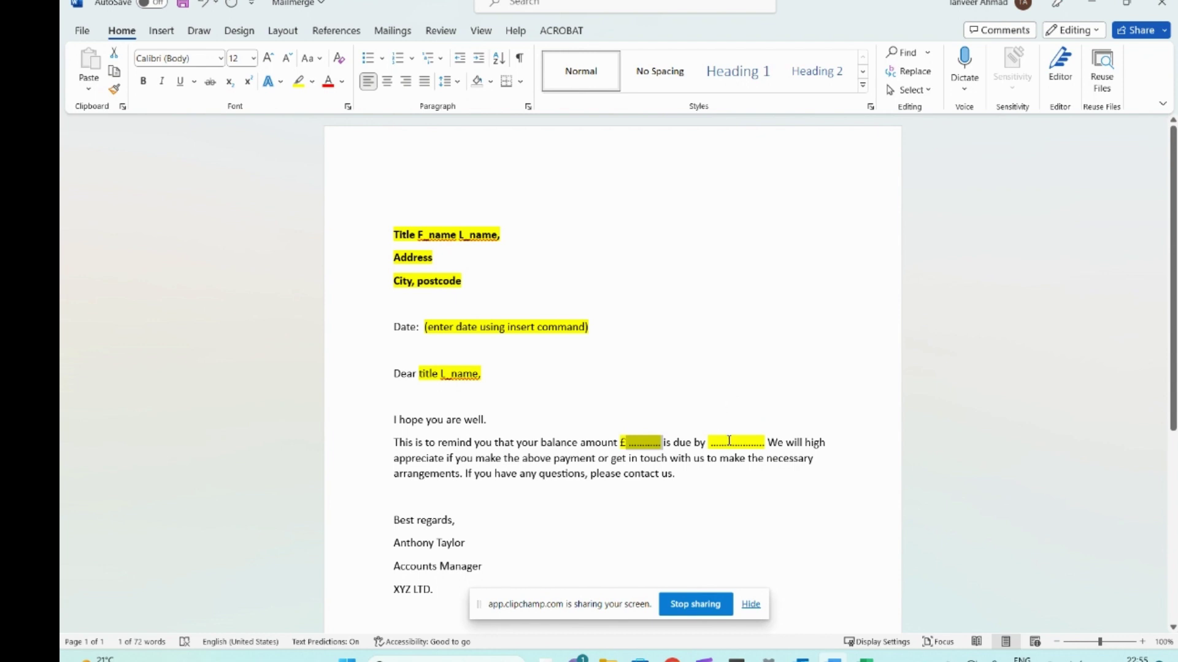
left_click_drag(712, 442, 762, 442)
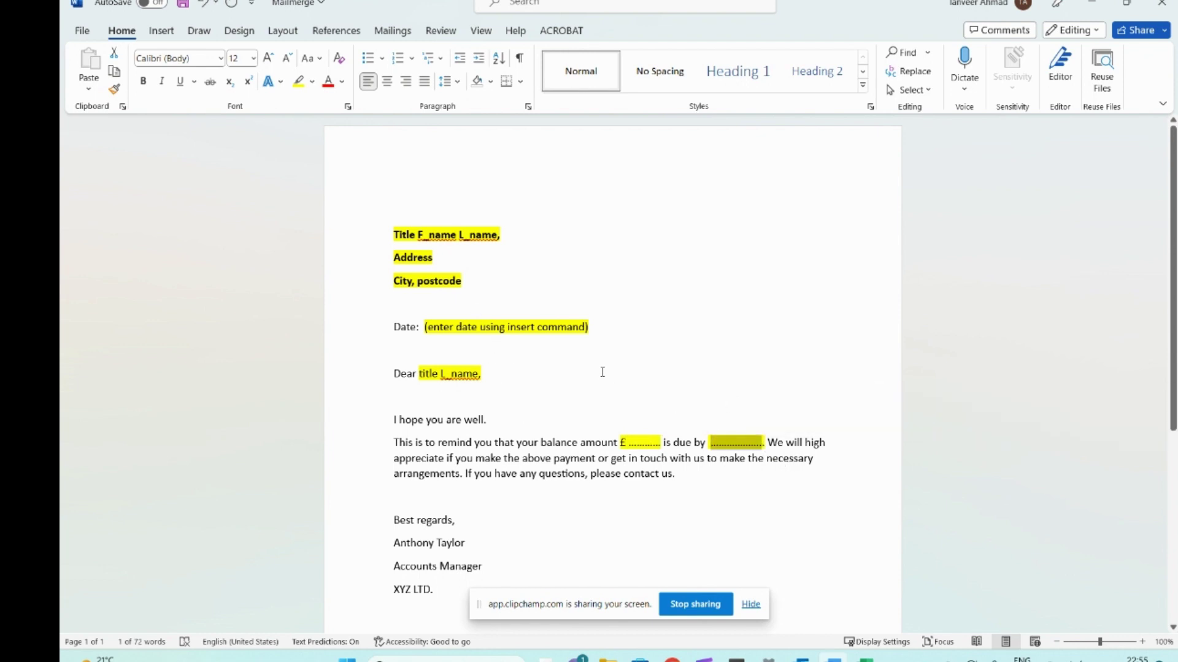
left_click(774, 445)
left_click(865, 658)
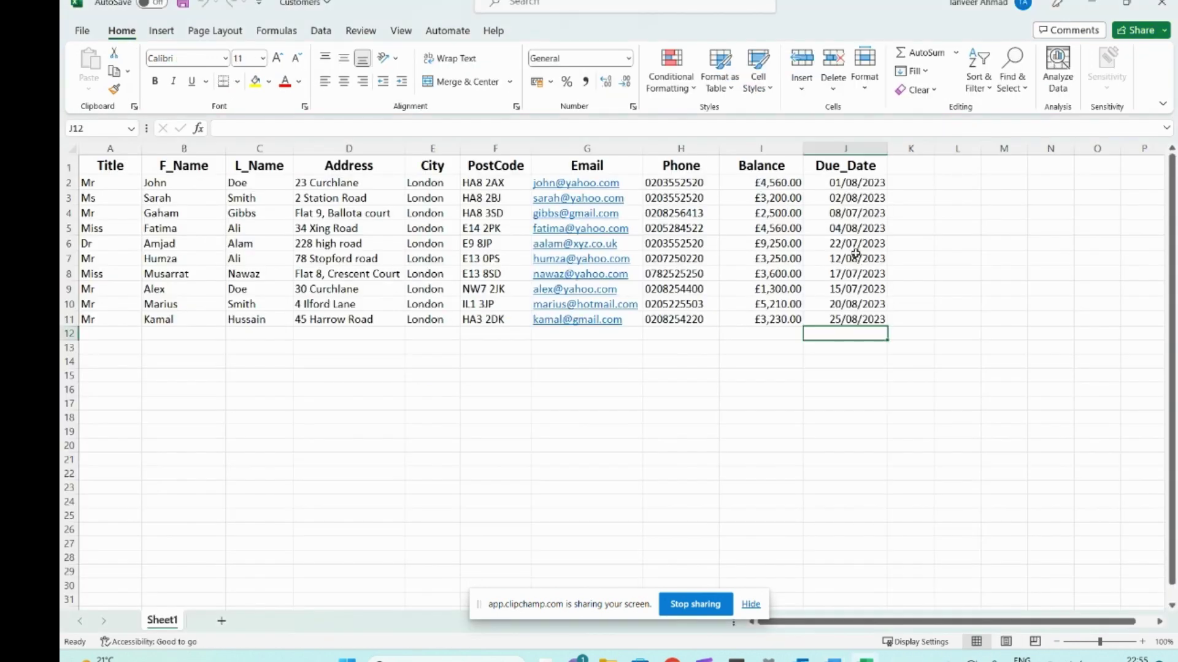
left_click(868, 204)
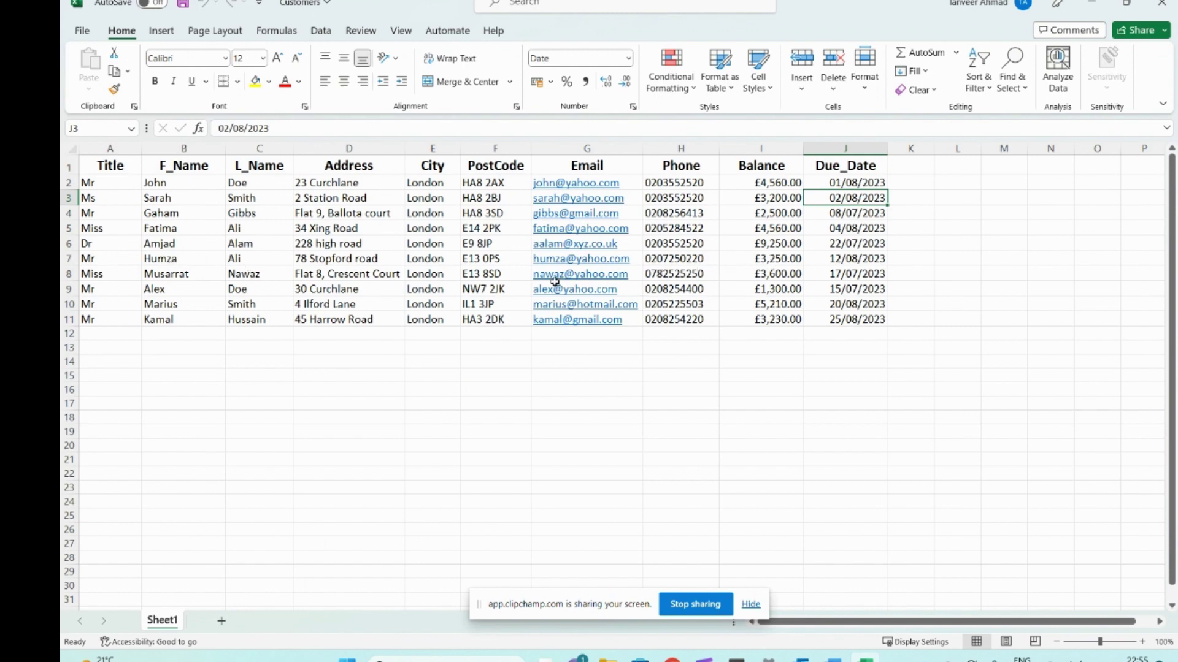
left_click(69, 258)
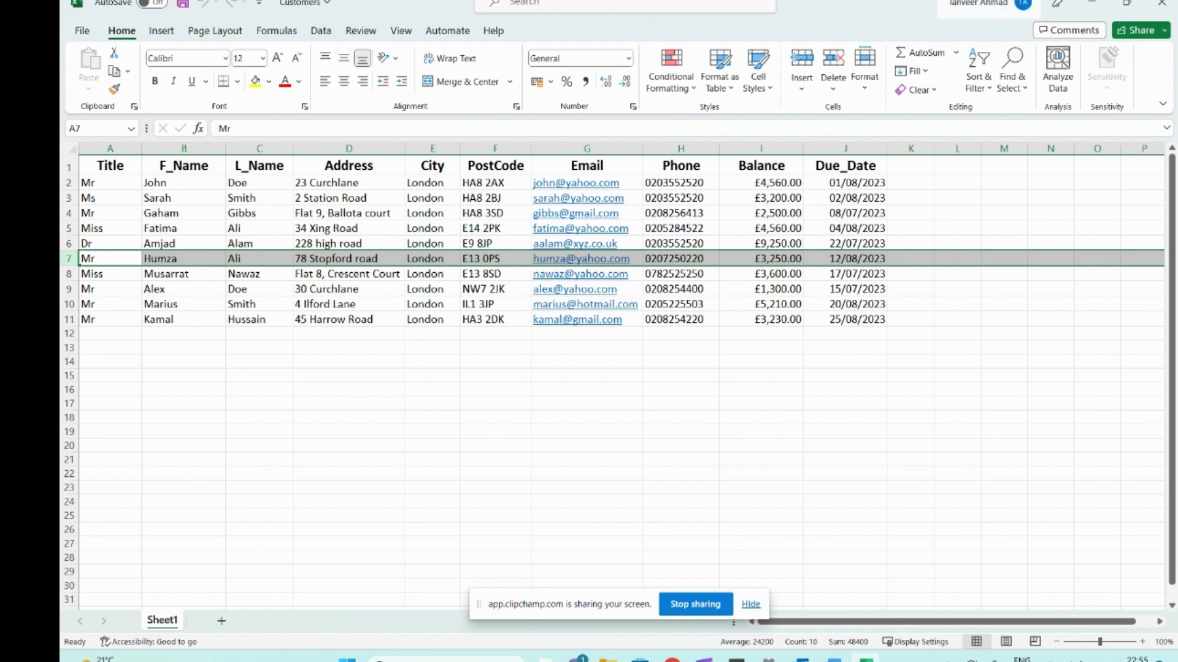
left_click(1092, 4)
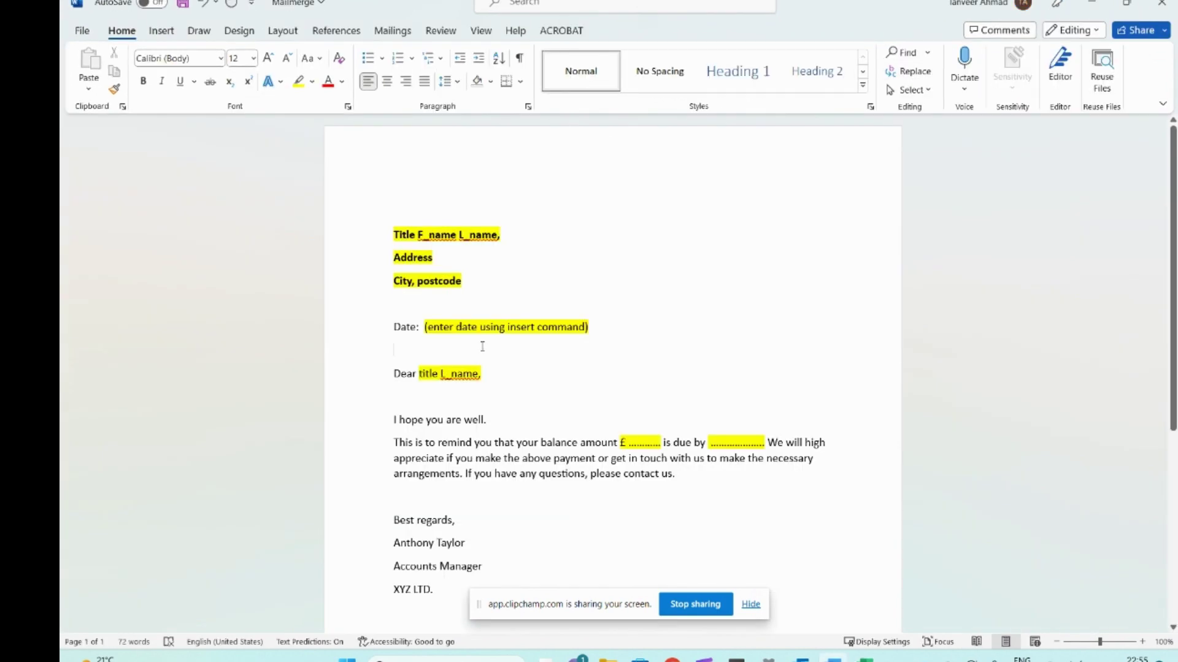
- Check the address block and date line, then bring up the Mailings Select Recipients choices
left_click_drag(405, 219, 460, 286)
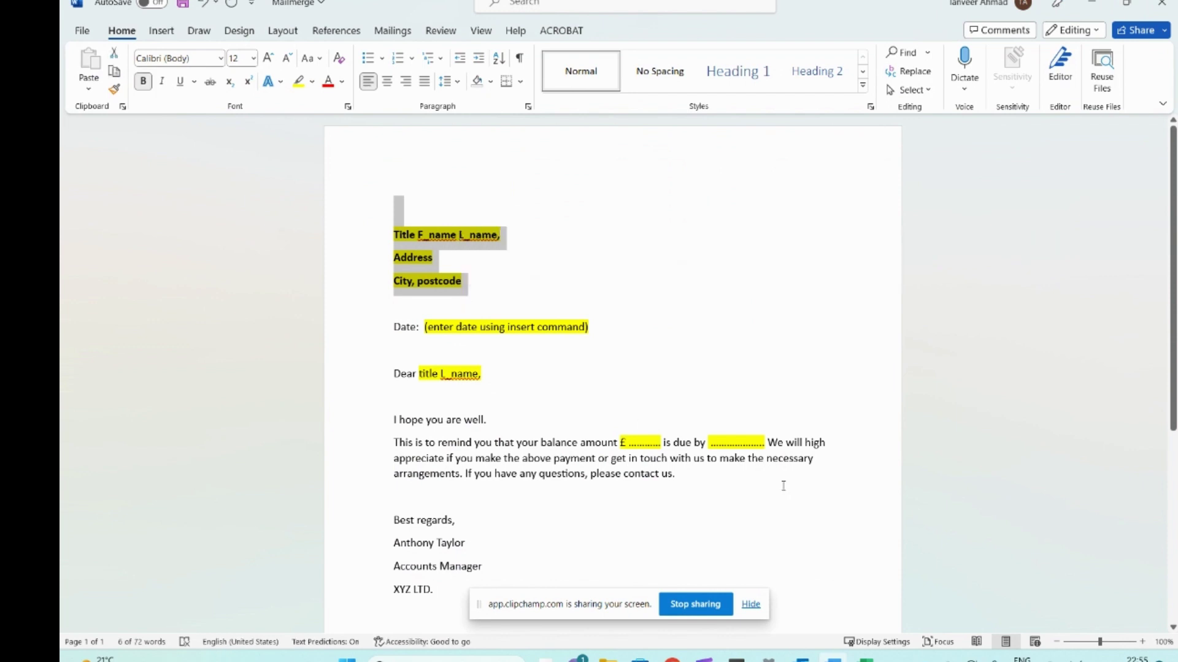
left_click(738, 521)
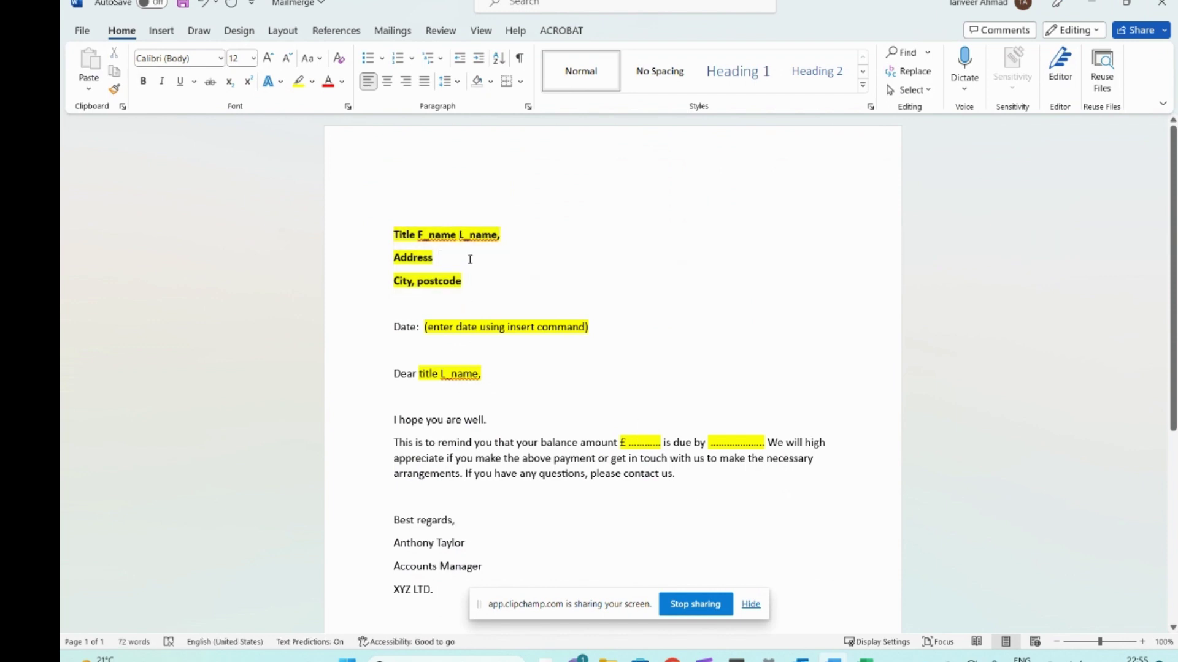
left_click(552, 299)
left_click(504, 334)
left_click(393, 31)
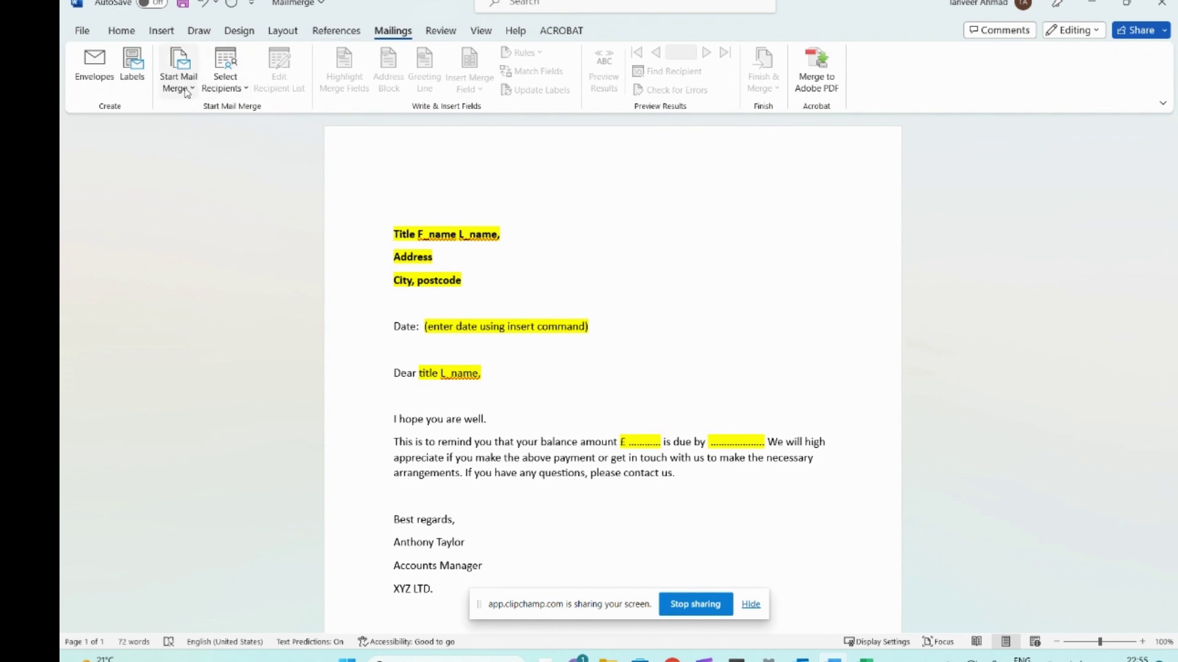
left_click(236, 90)
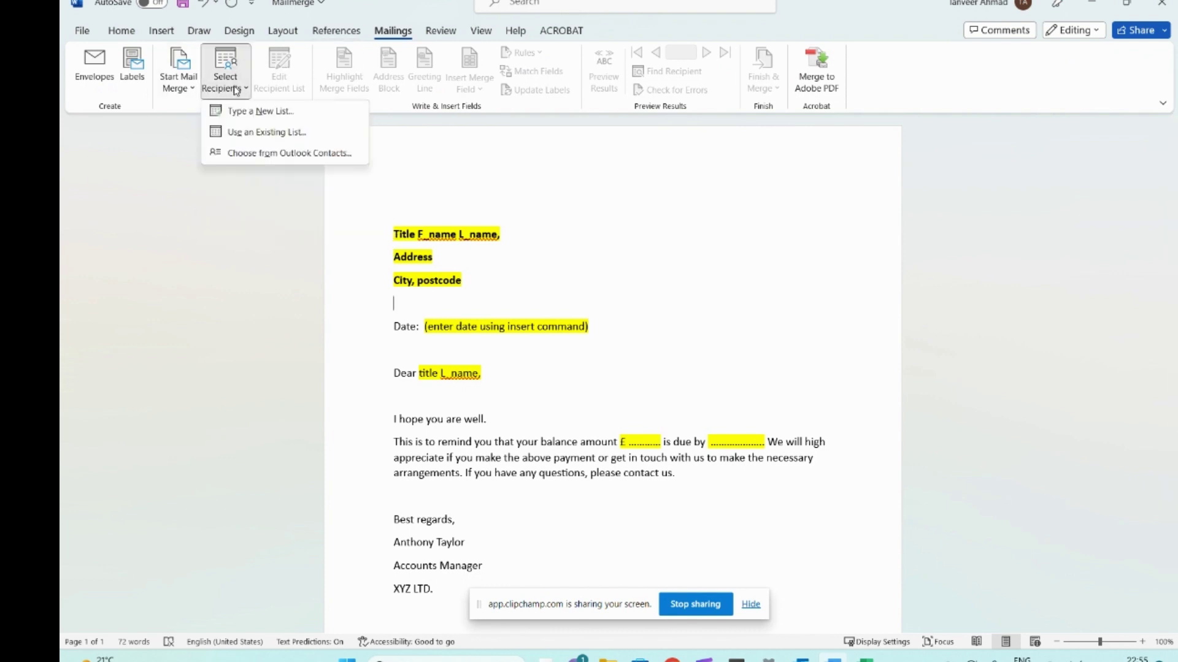
- Use the existing list Desktop > Mail Merge > Customers as recipients, confirming table Sheet1$
left_click(273, 133)
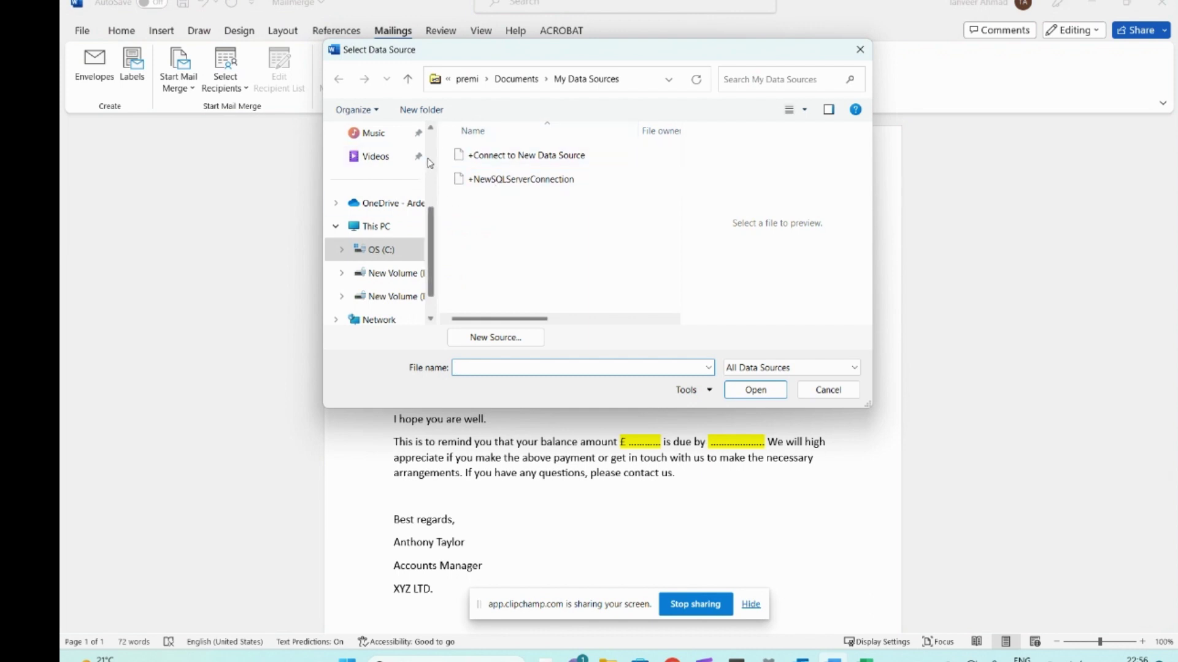
scroll(433, 169, "up", 3)
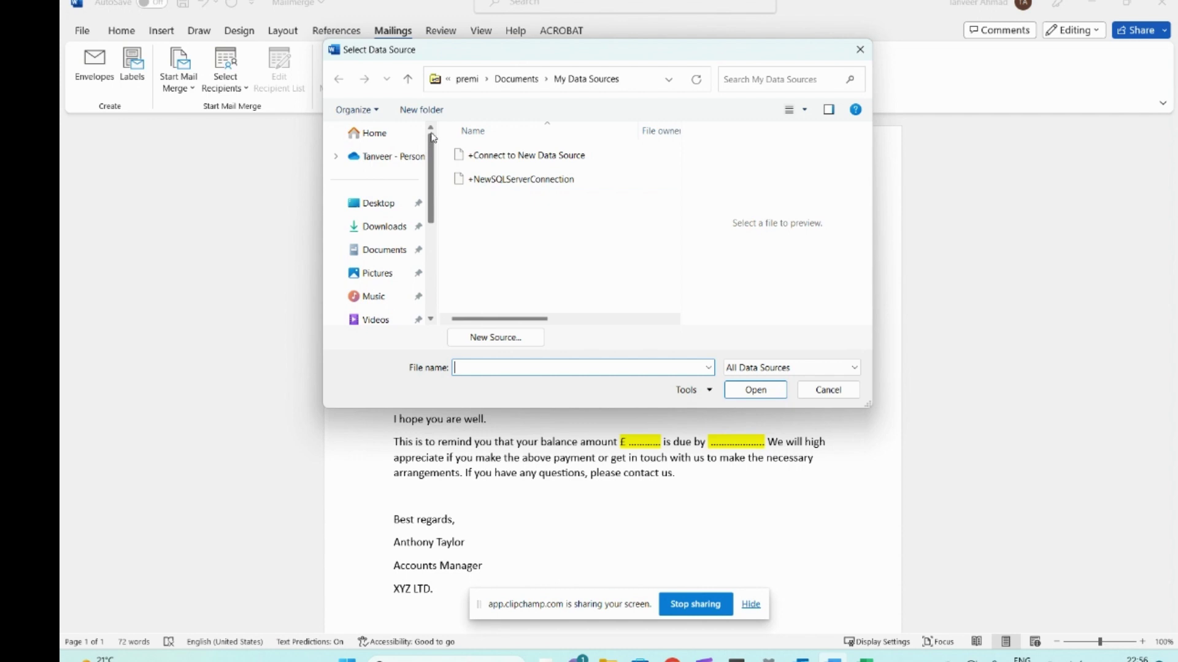
scroll(432, 147, "down", 2)
left_click(371, 156)
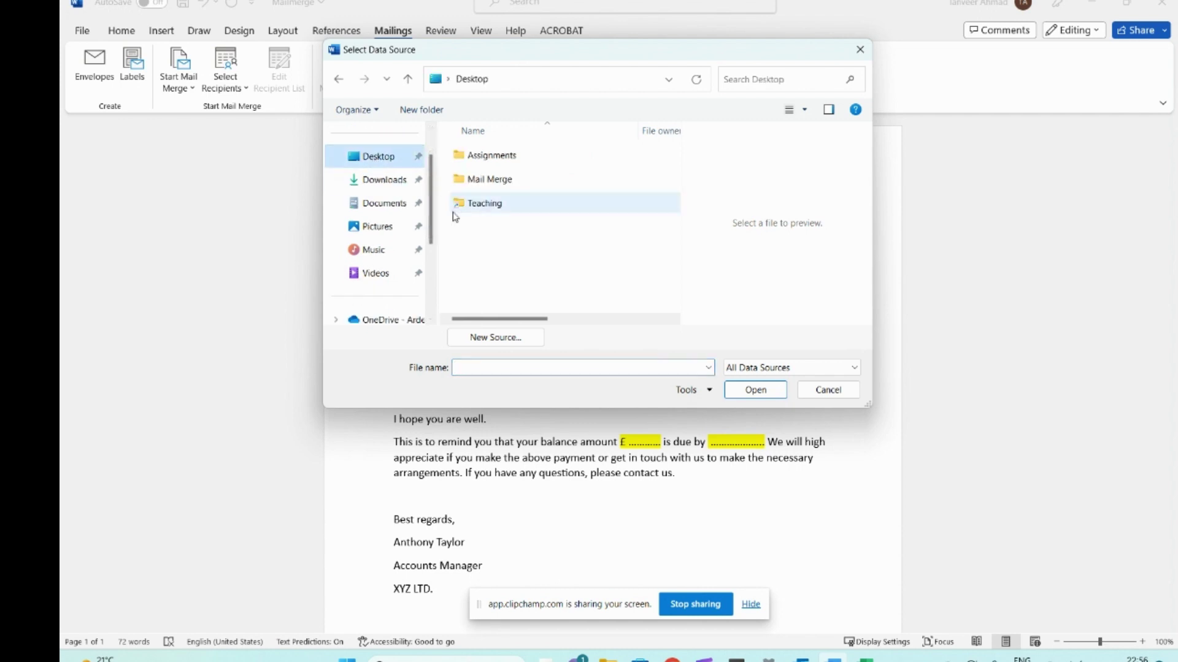
double_click(502, 179)
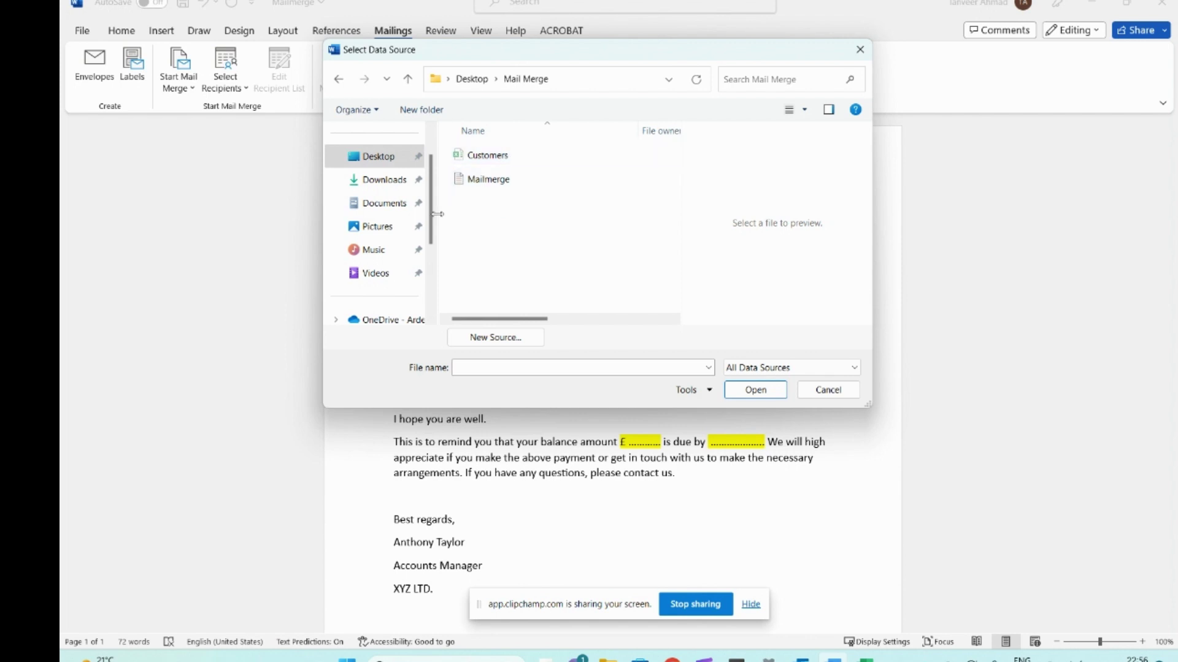
left_click(504, 157)
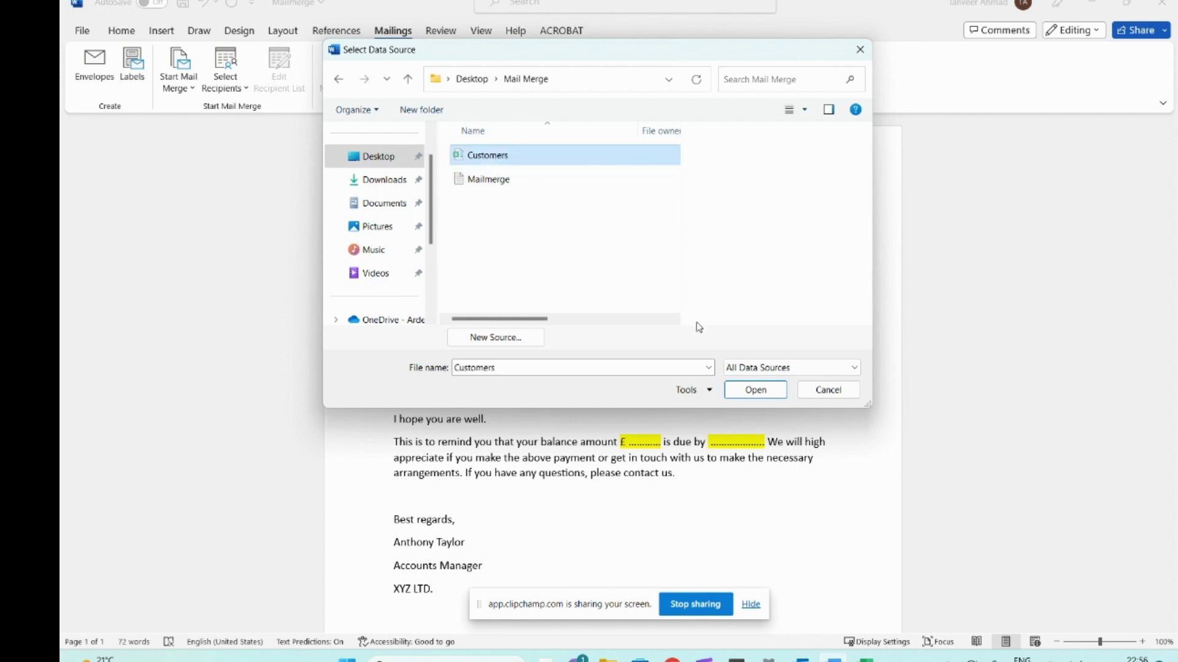
left_click(757, 395)
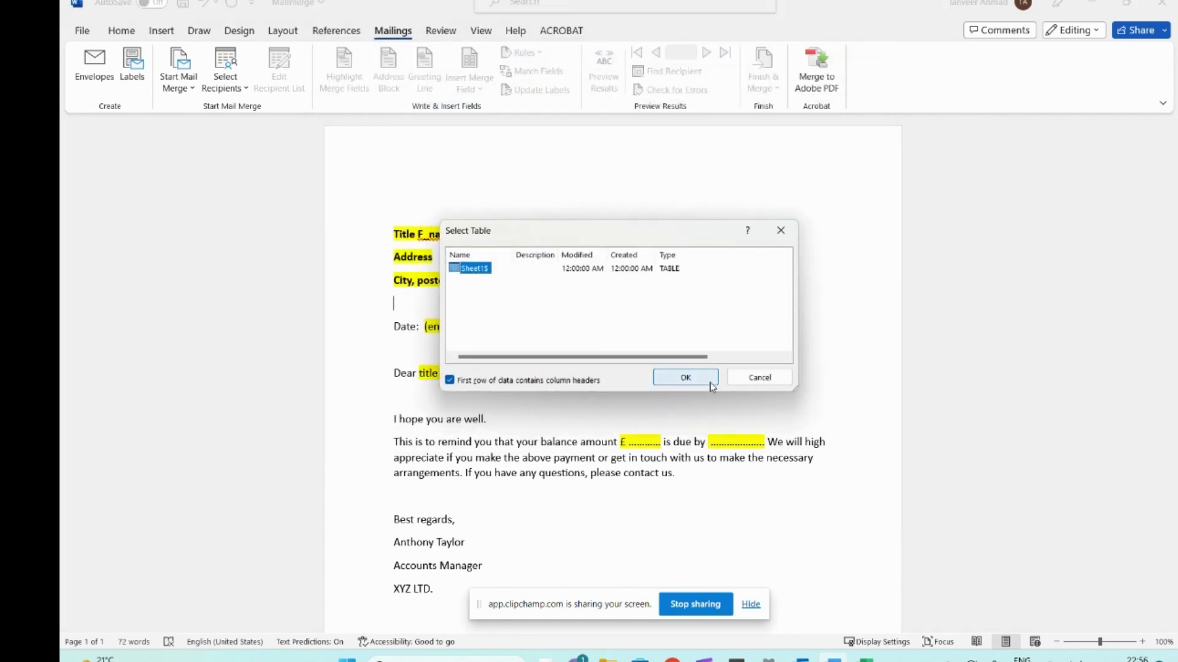
left_click(709, 383)
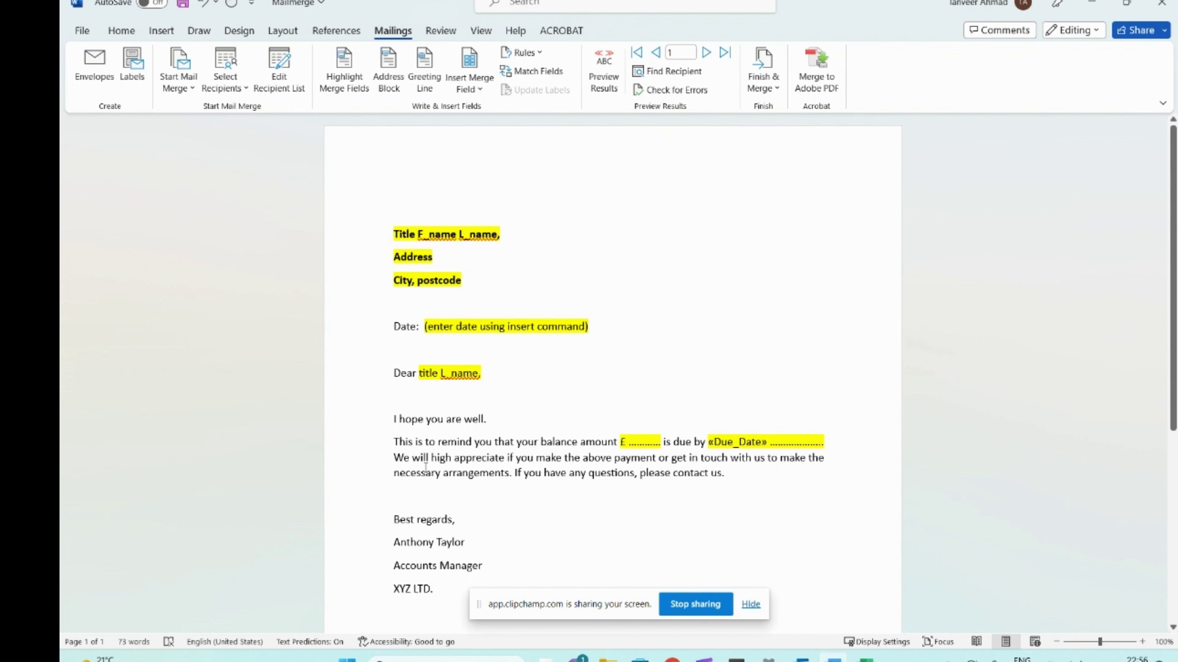
- Add an empty top line and insert the «Title» «F_Name» «L_Name» merge fields on it
left_click(390, 229)
key("Return")
left_click(416, 207)
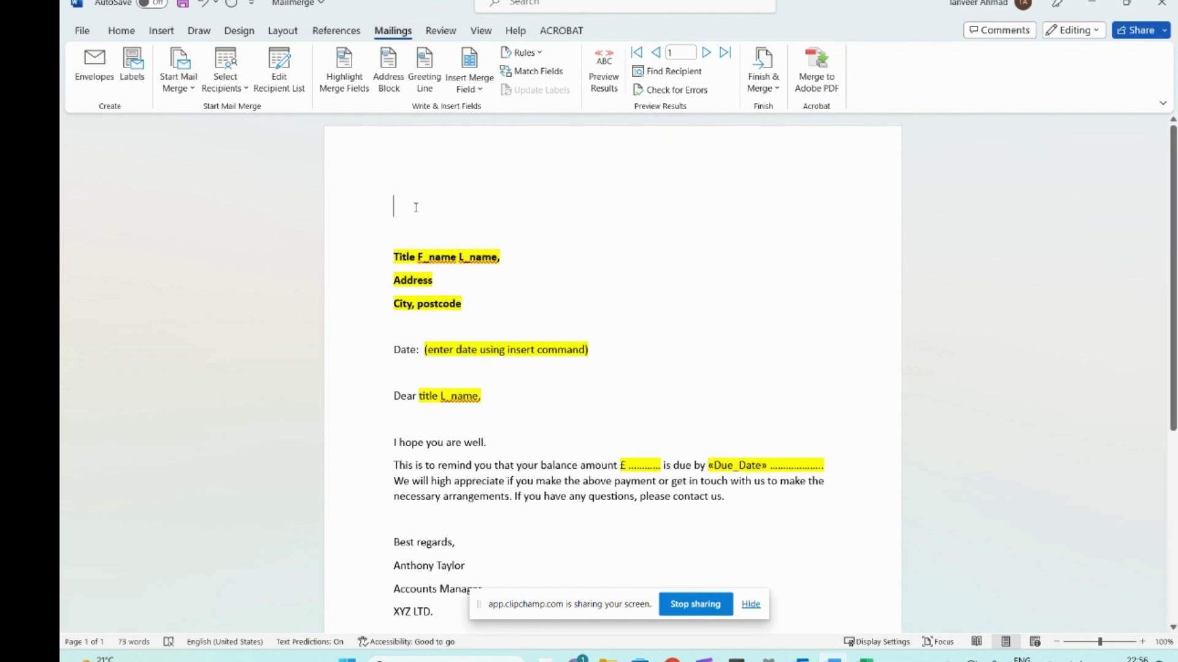
left_click(480, 92)
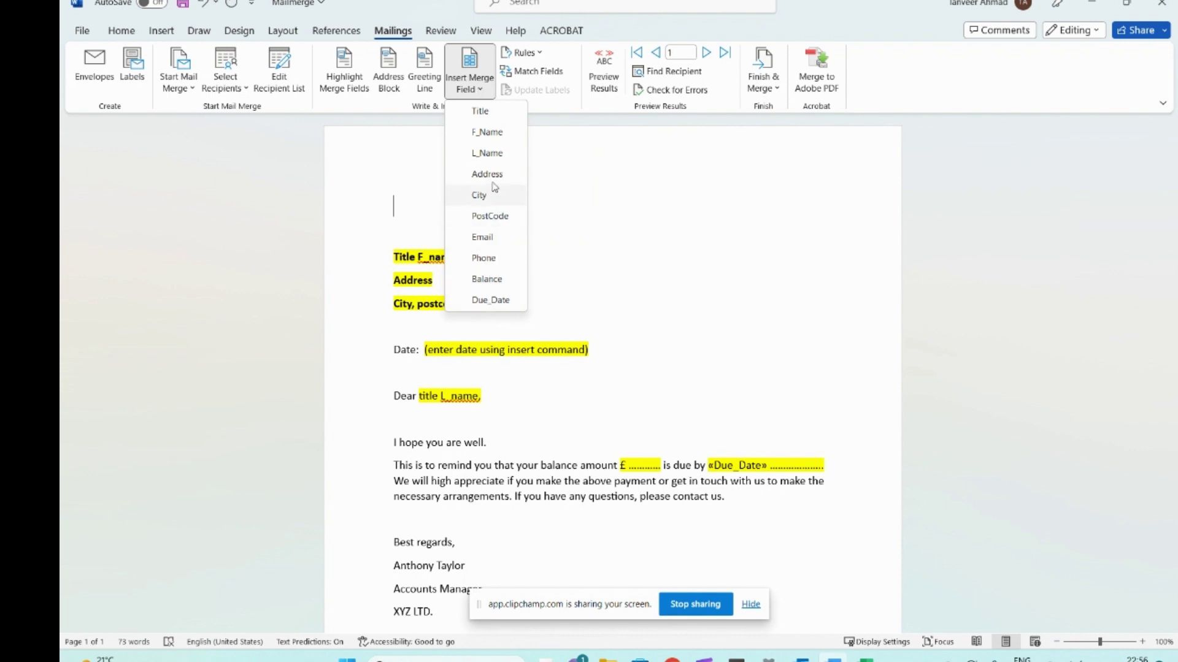
left_click(491, 117)
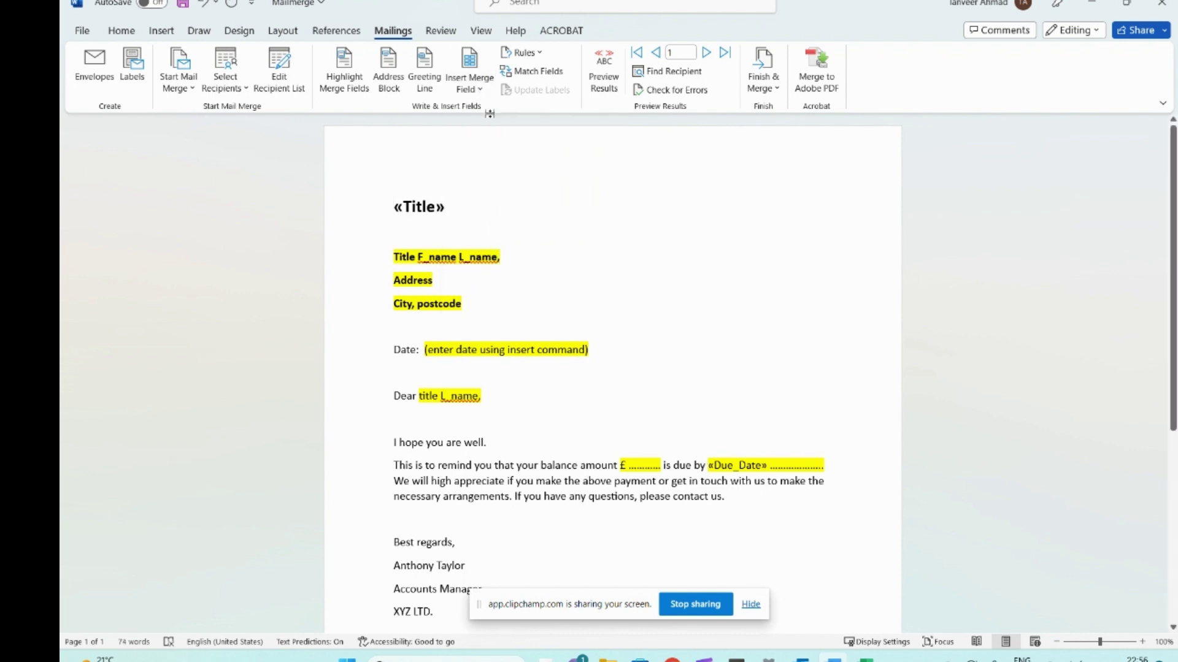
left_click(476, 95)
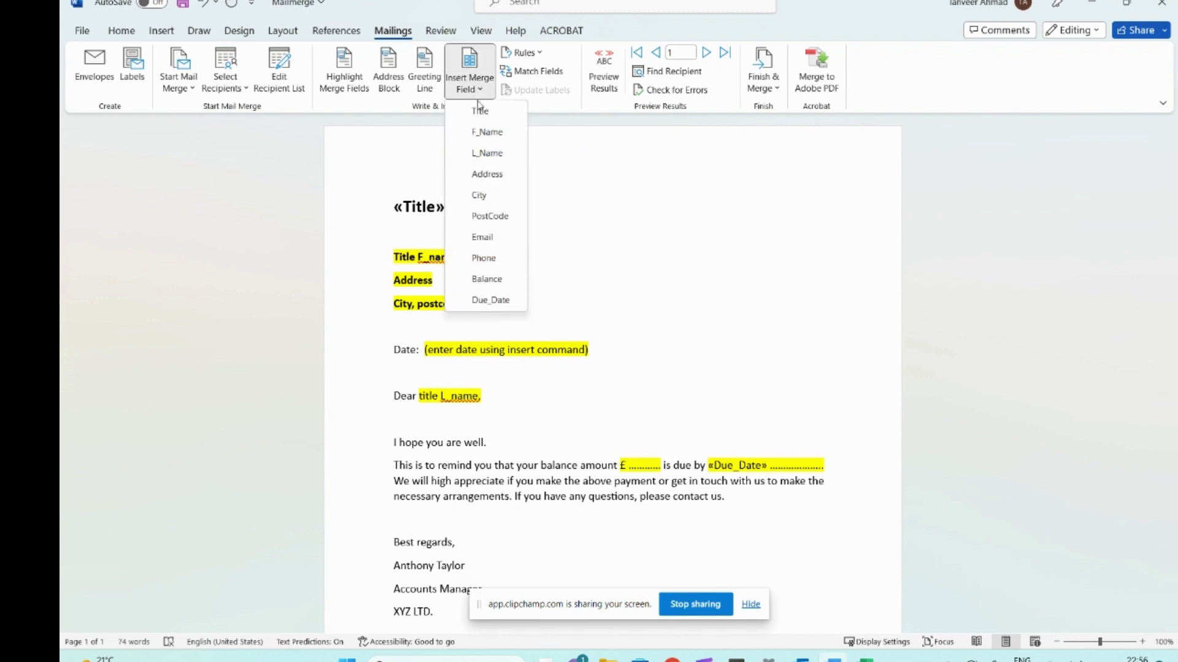
left_click(495, 135)
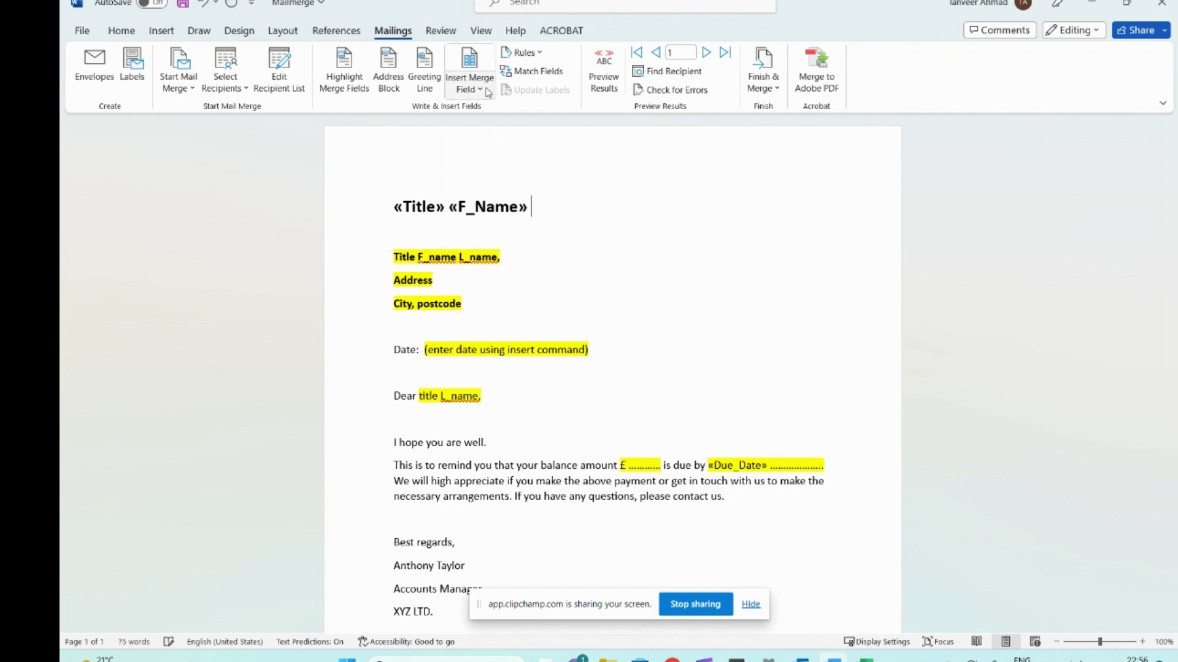
left_click(486, 92)
left_click(494, 152)
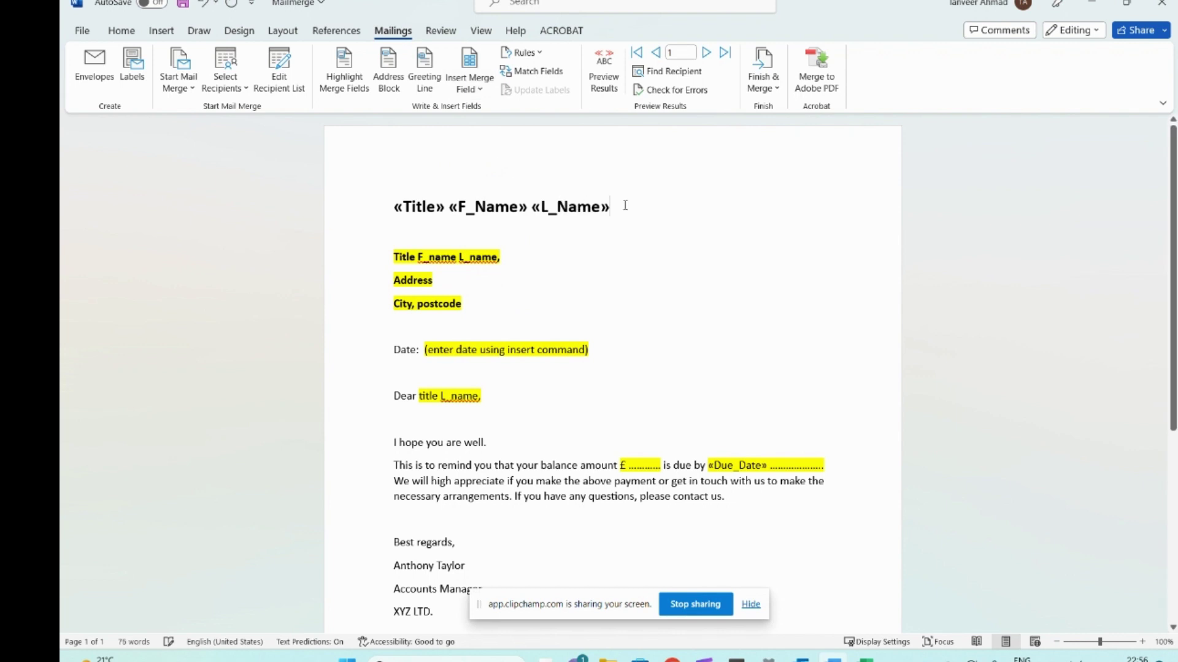
- Put «Address» on the next line and «City» «PostCode» on the line below
key("Return")
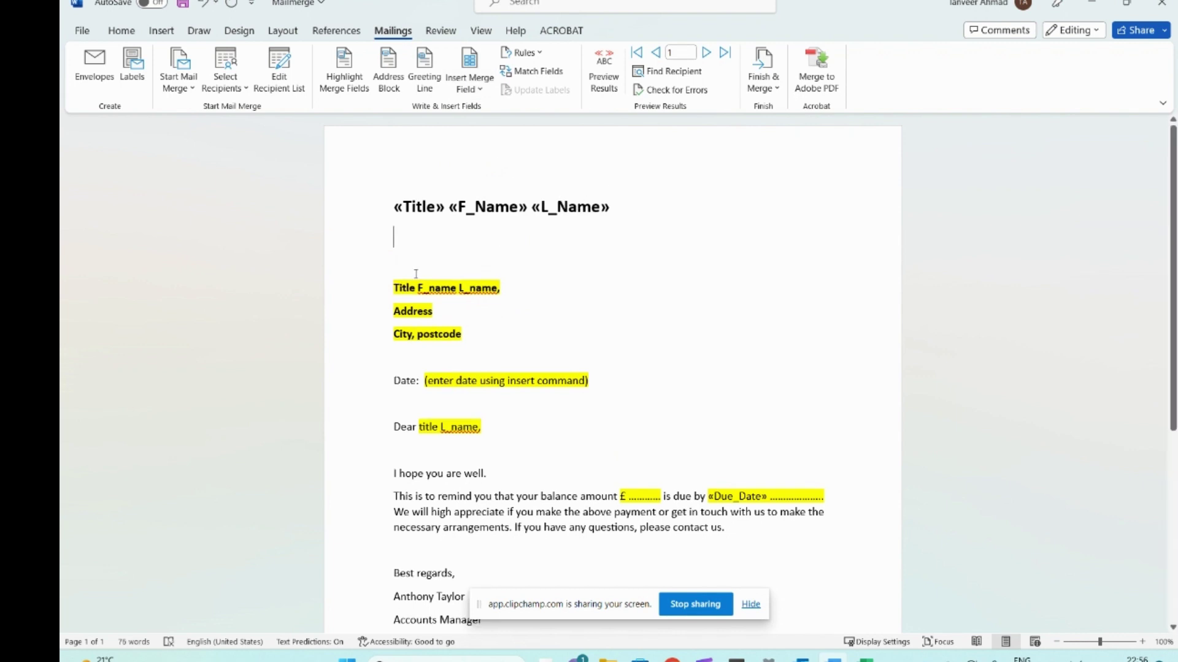
left_click(471, 88)
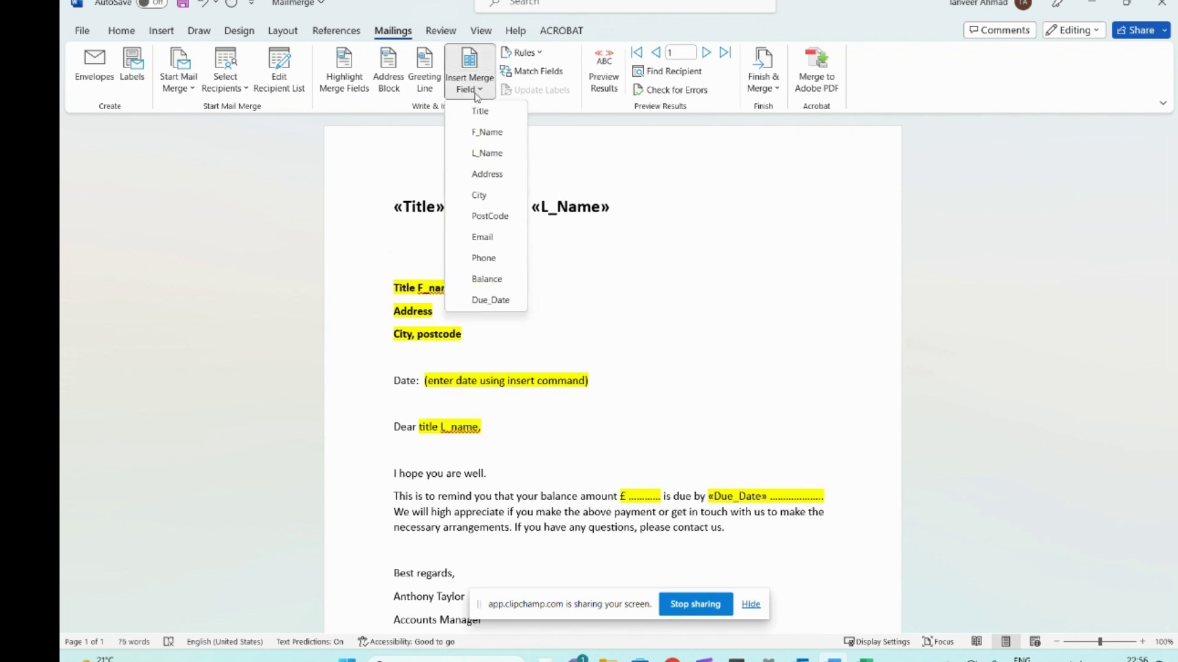
left_click(487, 174)
key("Return")
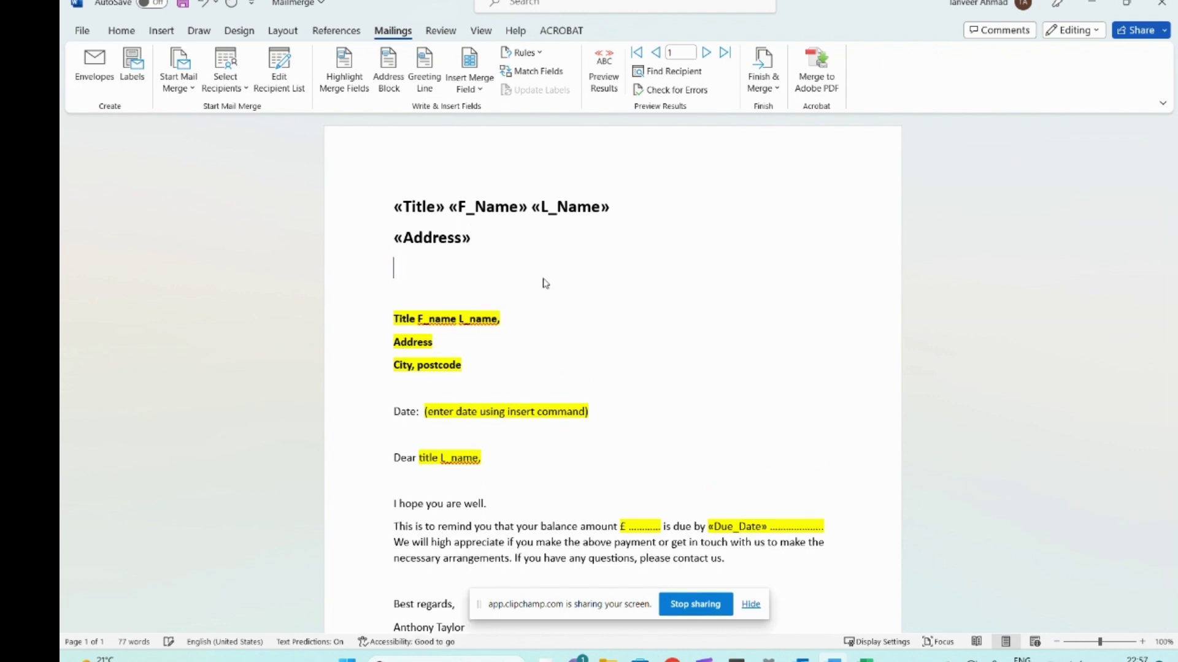
left_click(469, 86)
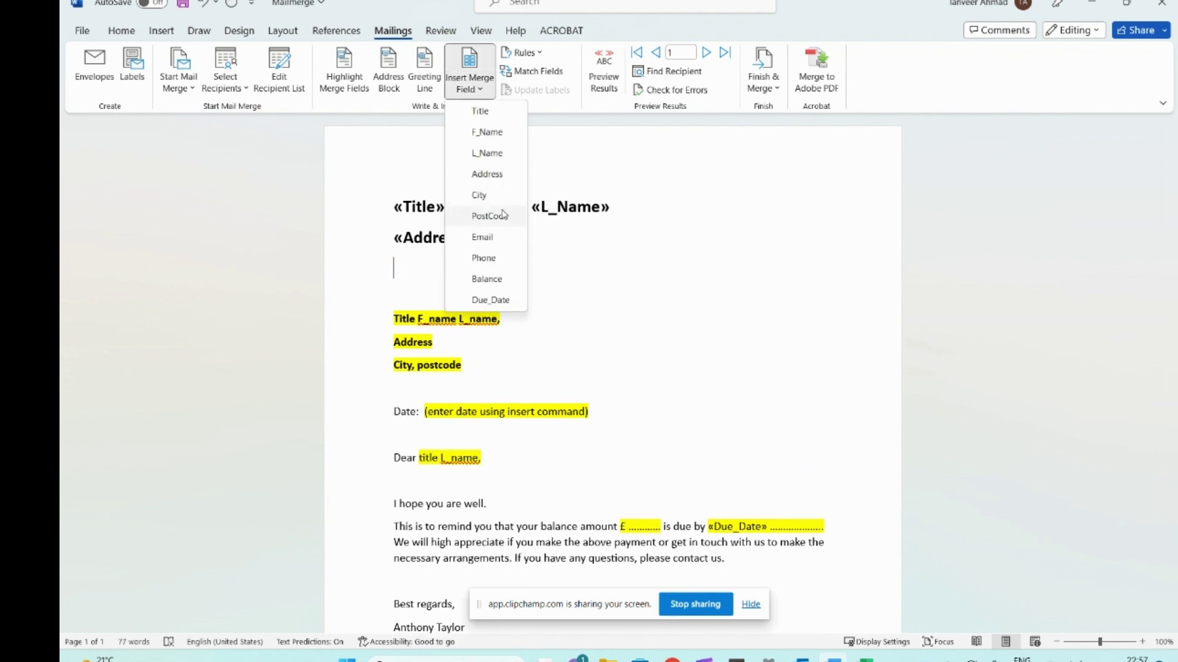
left_click(497, 198)
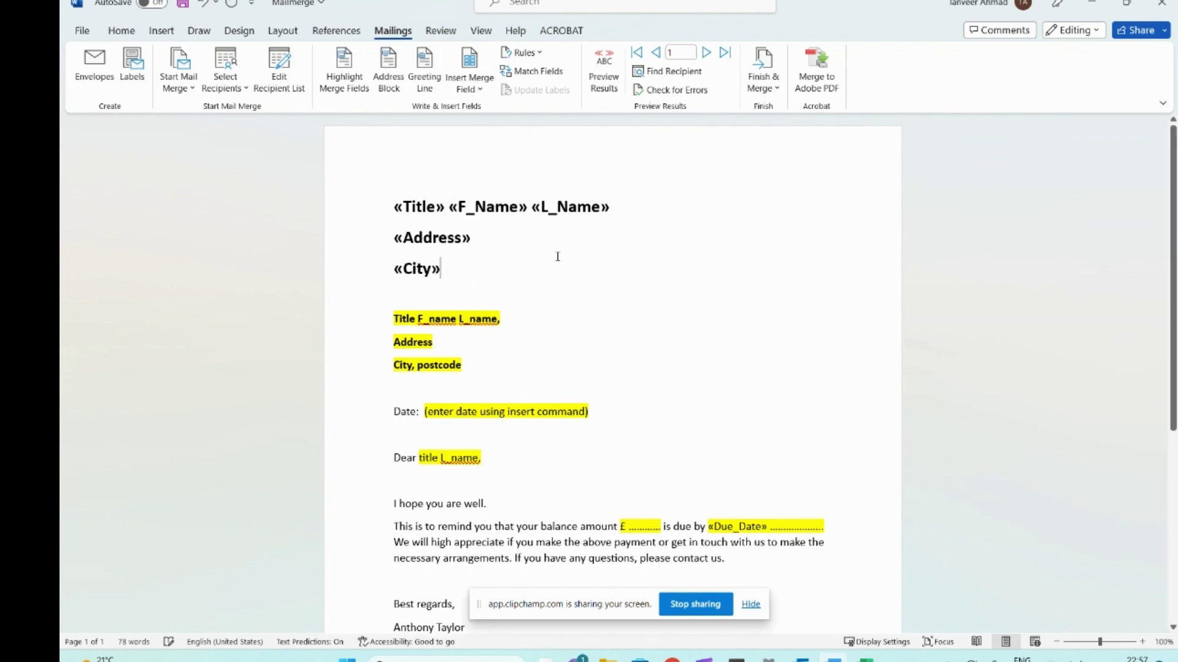
left_click(469, 86)
left_click(503, 219)
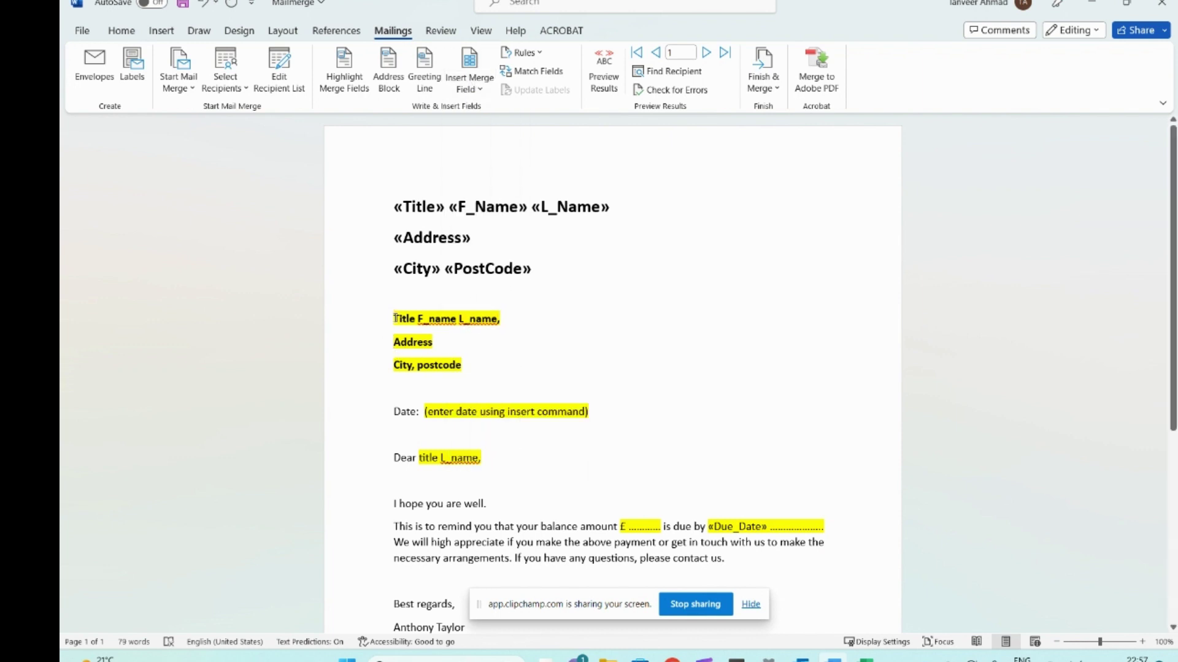
- Delete the three yellow placeholder address lines and the empty line above Date:
left_click_drag(395, 319, 502, 364)
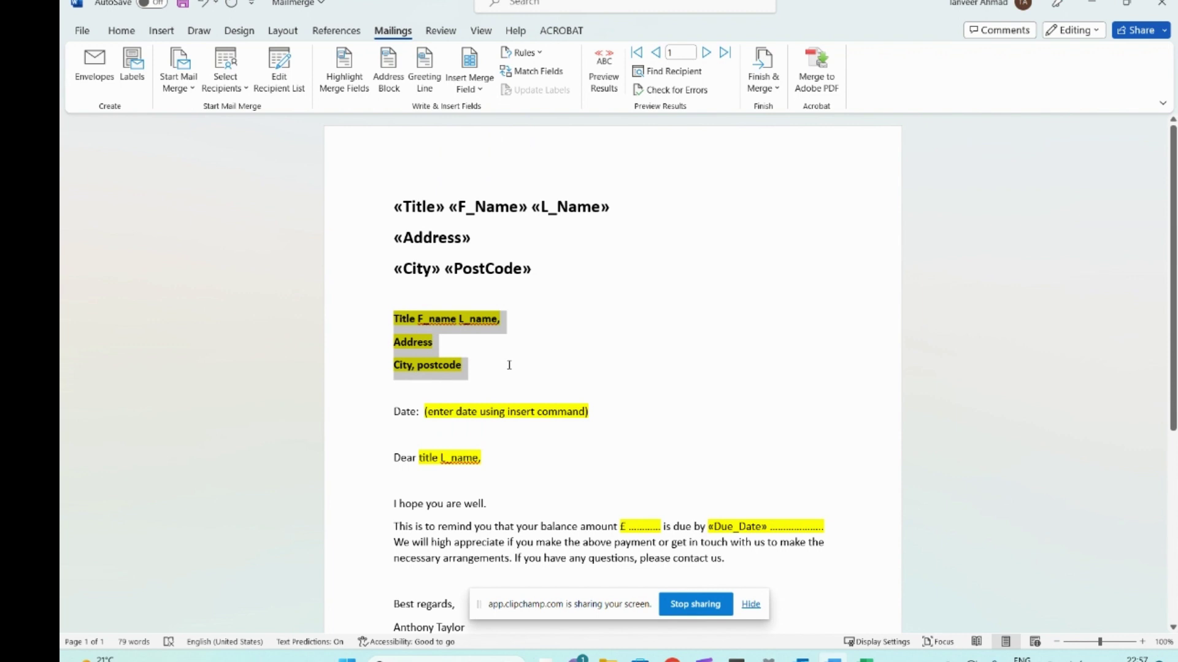
left_click(552, 278)
left_click_drag(552, 277, 414, 212)
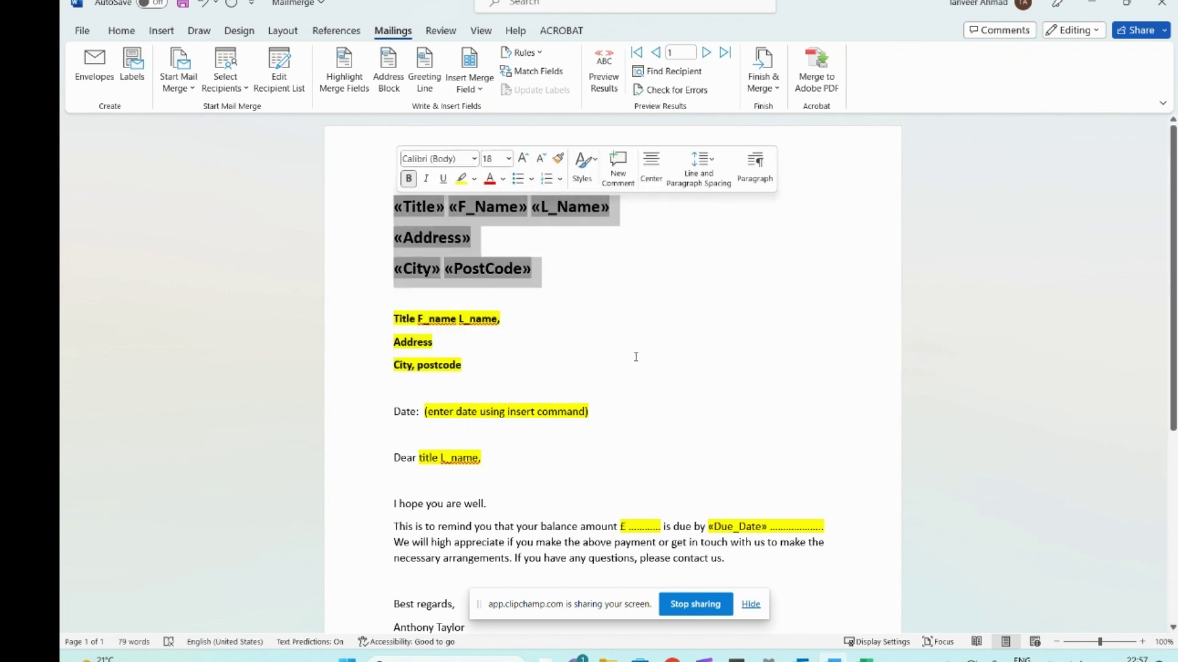
left_click(483, 366)
left_click_drag(484, 365, 394, 325)
key("Delete")
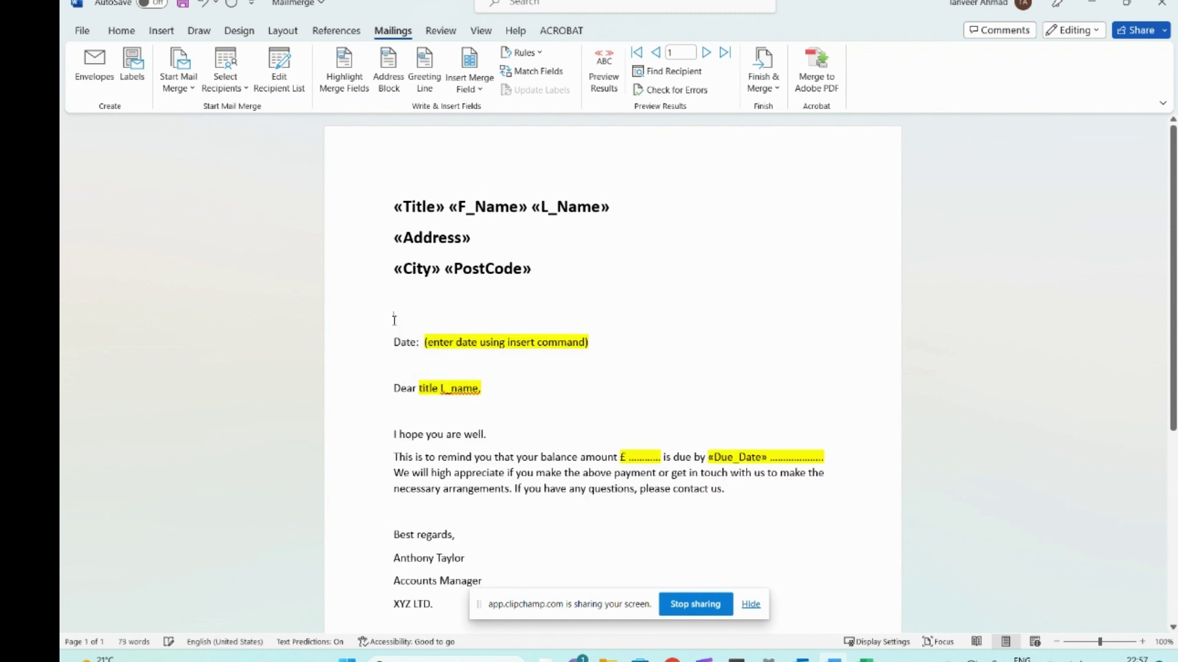
key("Delete")
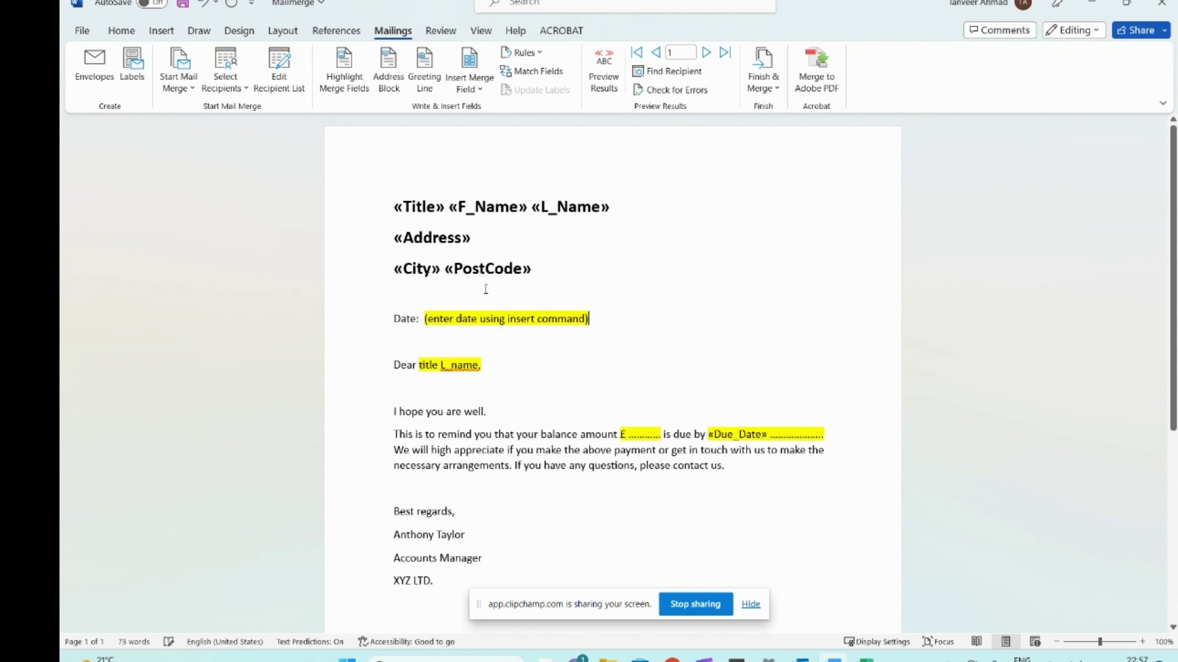
- Remove the '(enter date using insert command)' text after Date:
left_click(589, 364)
left_click_drag(598, 319, 423, 323)
key("Delete")
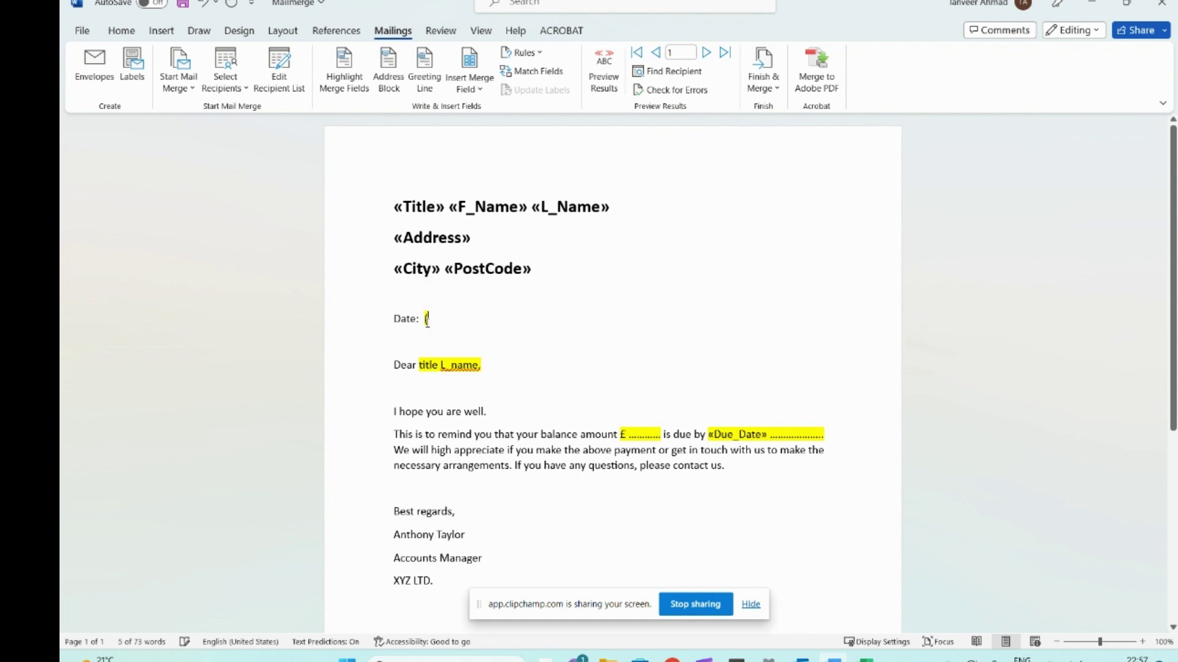
key("BackSpace")
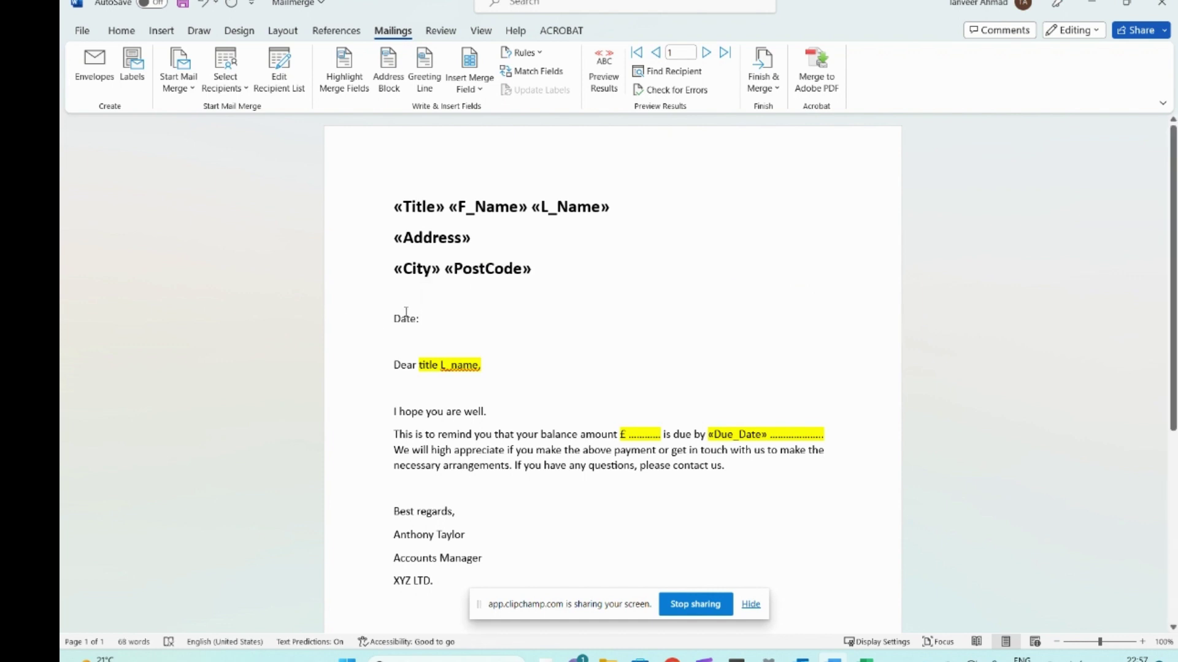
- Insert the date after Date: as 25/06/2023 using English (United Kingdom) format
left_click(161, 31)
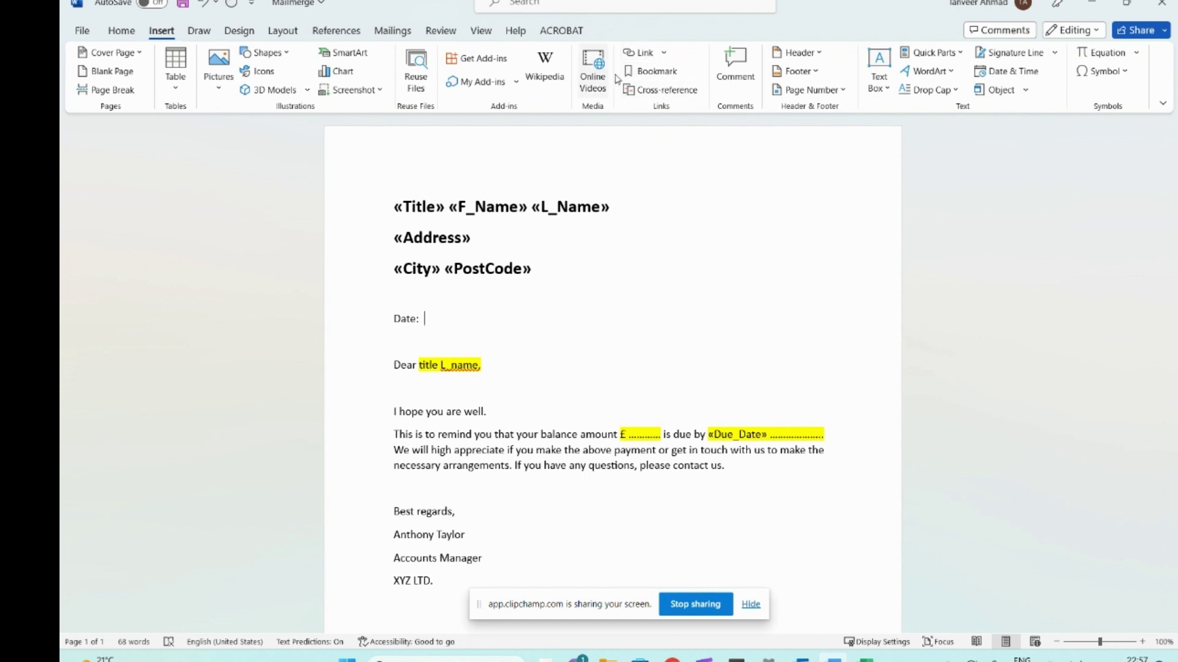
left_click(1013, 72)
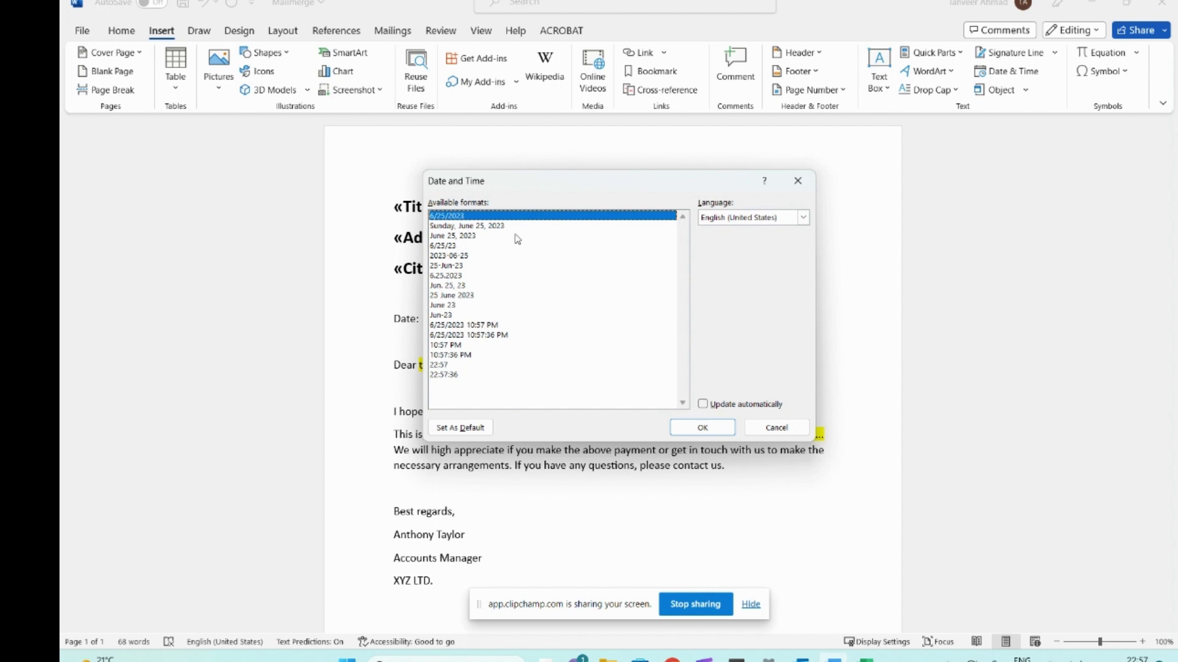
left_click(802, 217)
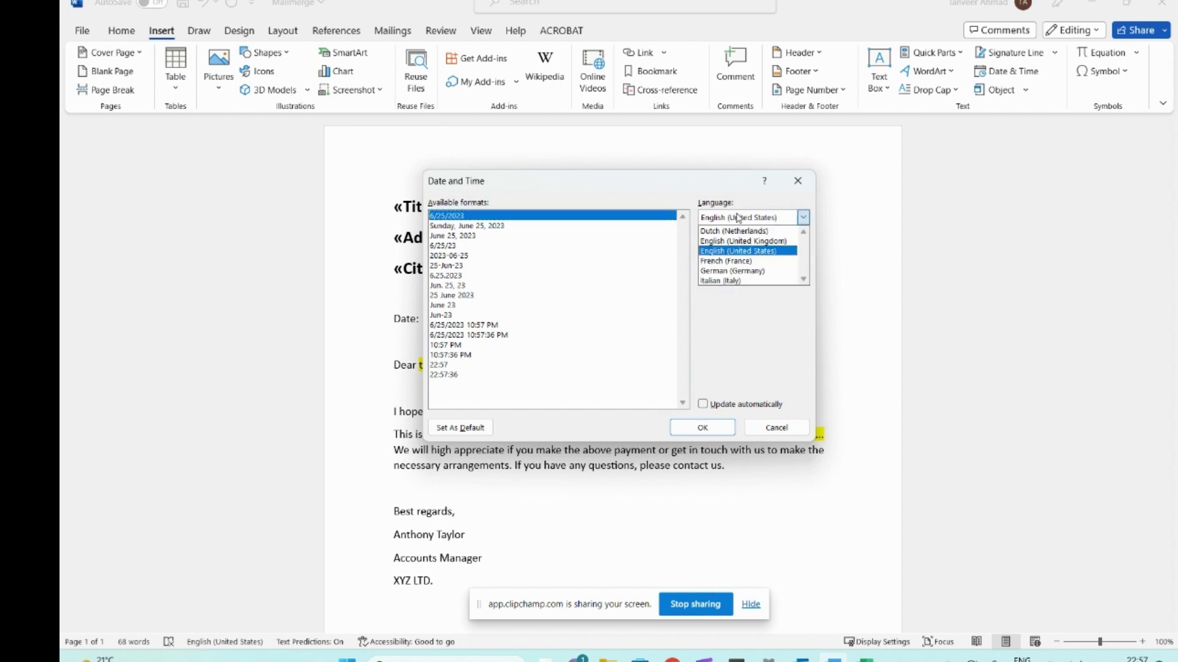
left_click(758, 241)
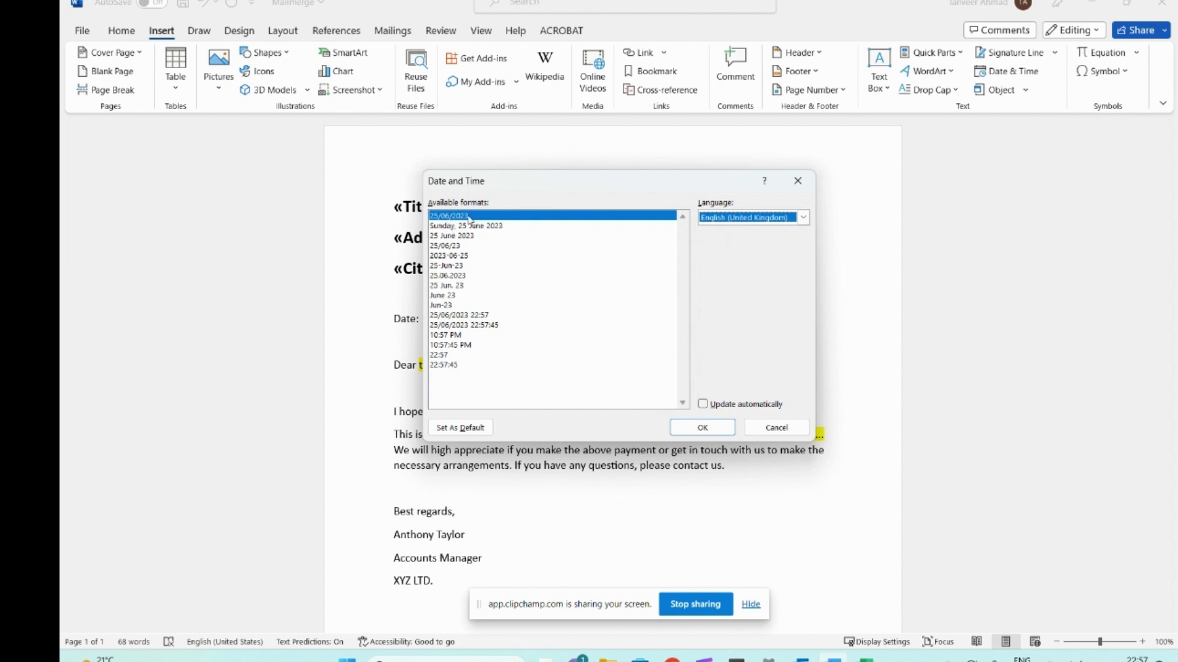
left_click(712, 427)
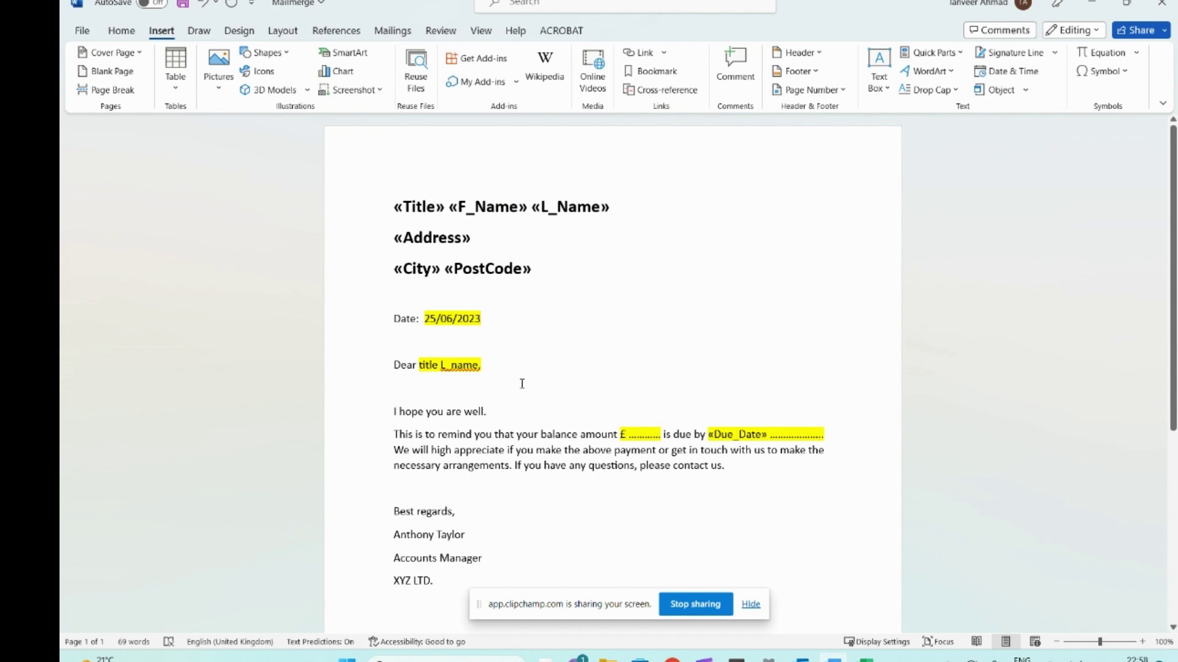
- Insert the «Title» and «L_Name» merge fields right after 'Dear'
left_click(417, 365)
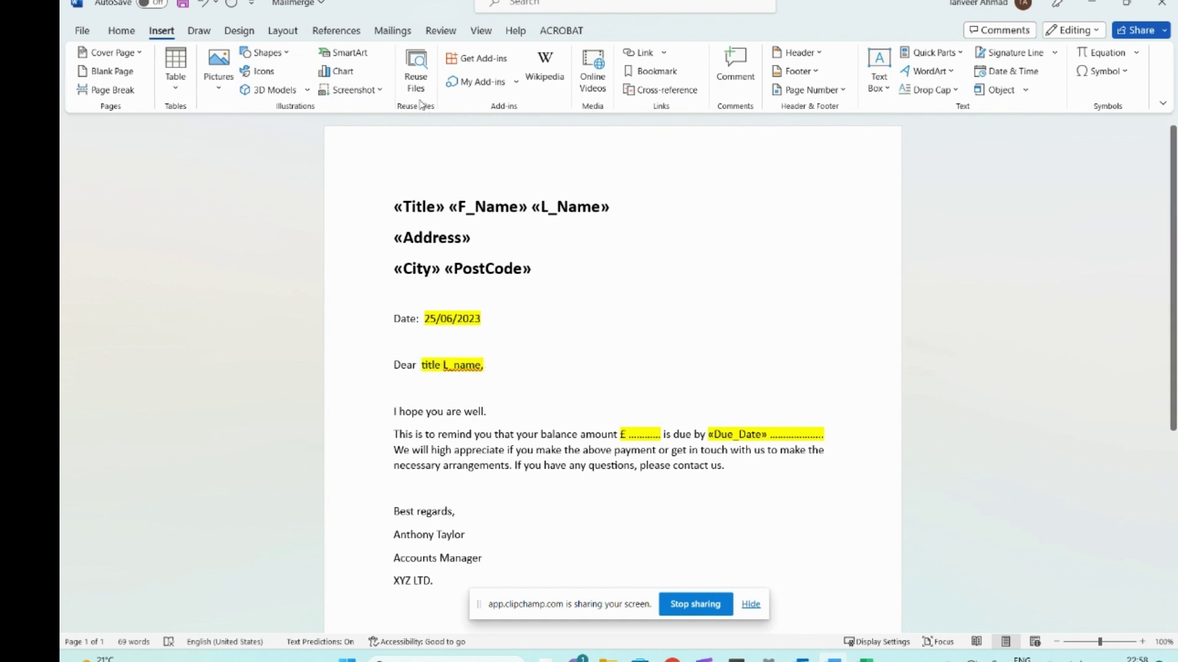
left_click(397, 35)
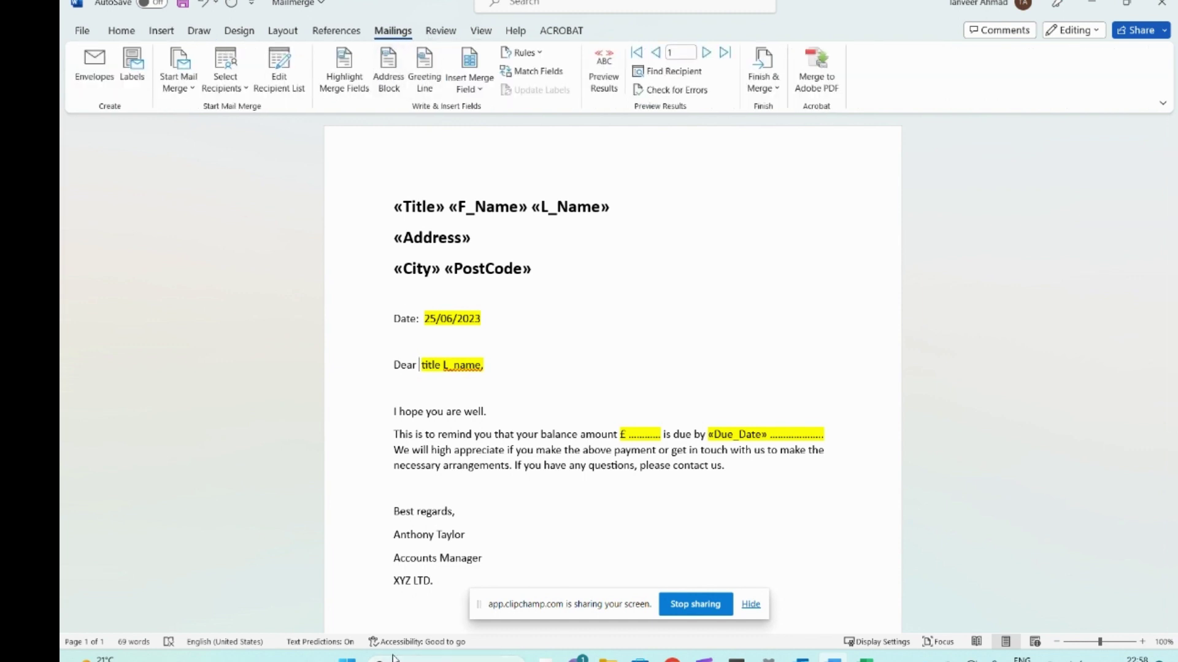
left_click(478, 89)
left_click(486, 115)
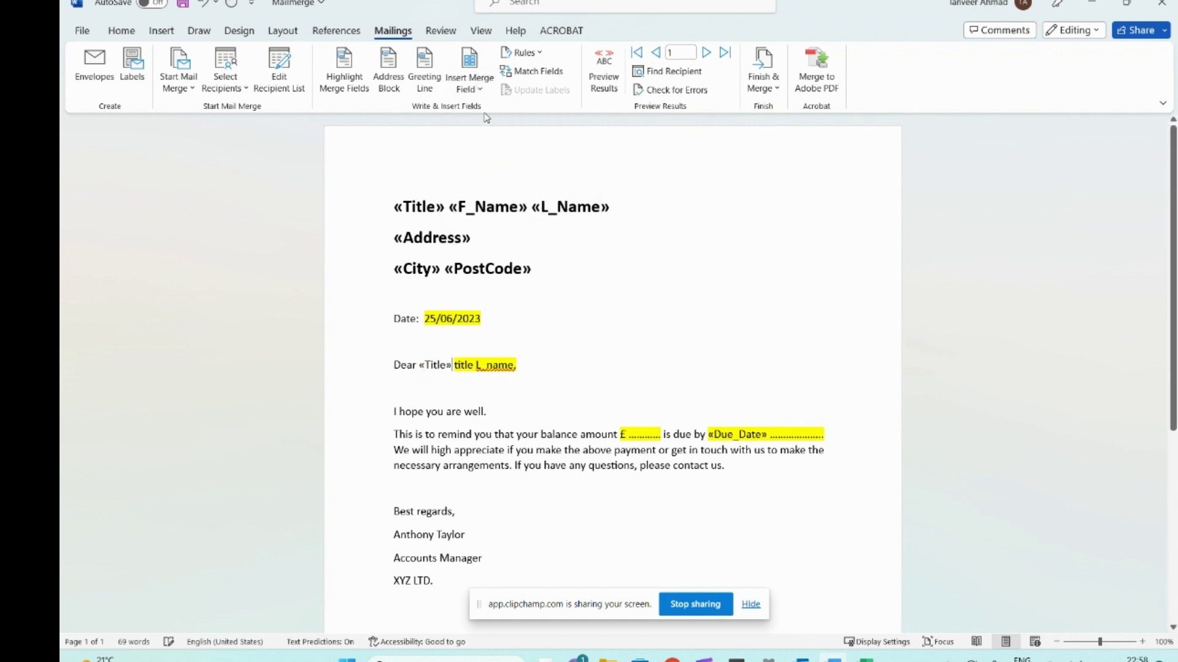
left_click(477, 89)
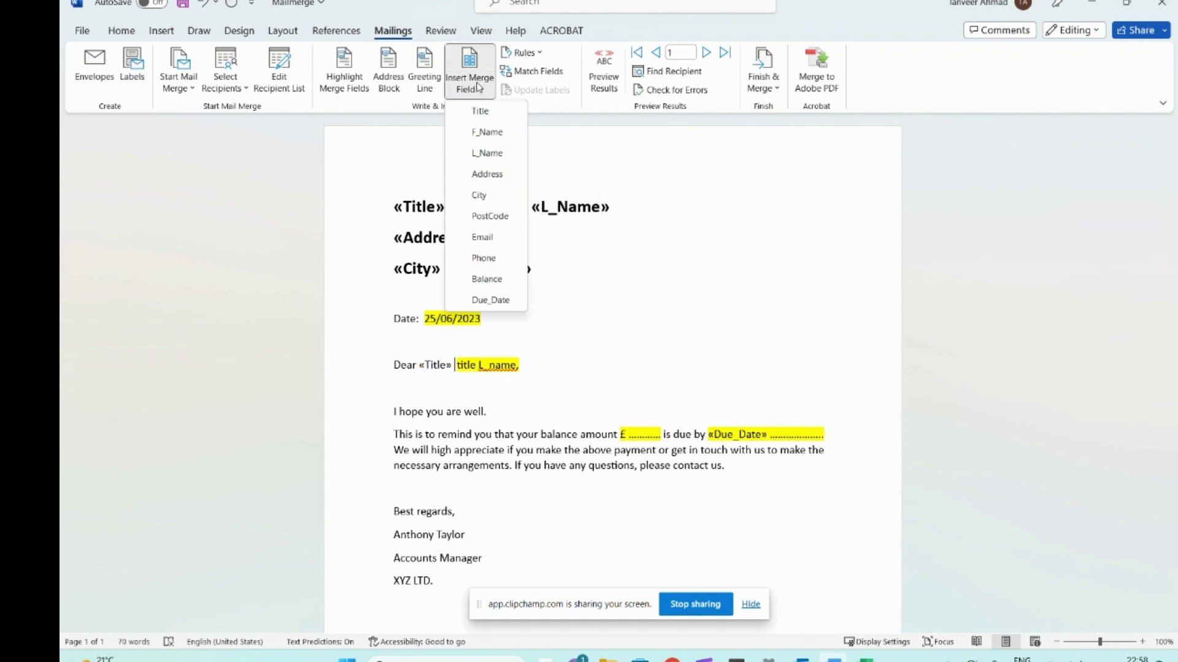
left_click(488, 155)
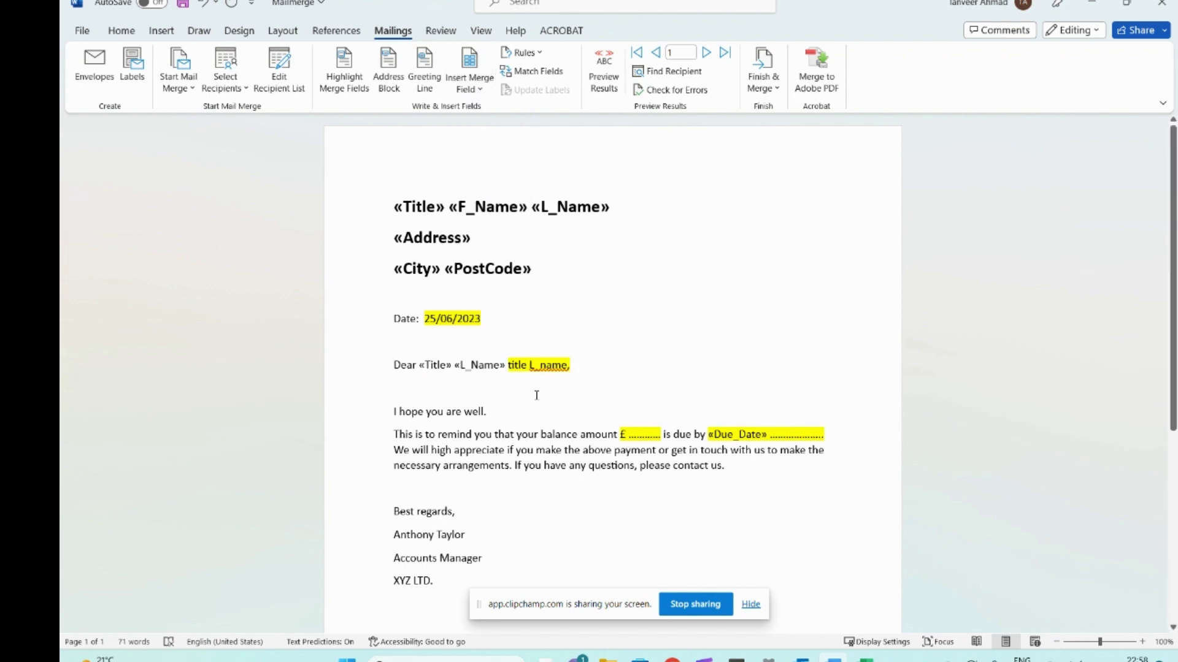
- Delete the leftover 'title L_name' text so the comma follows «L_Name» directly
left_click(525, 388)
left_click_drag(510, 368, 551, 365)
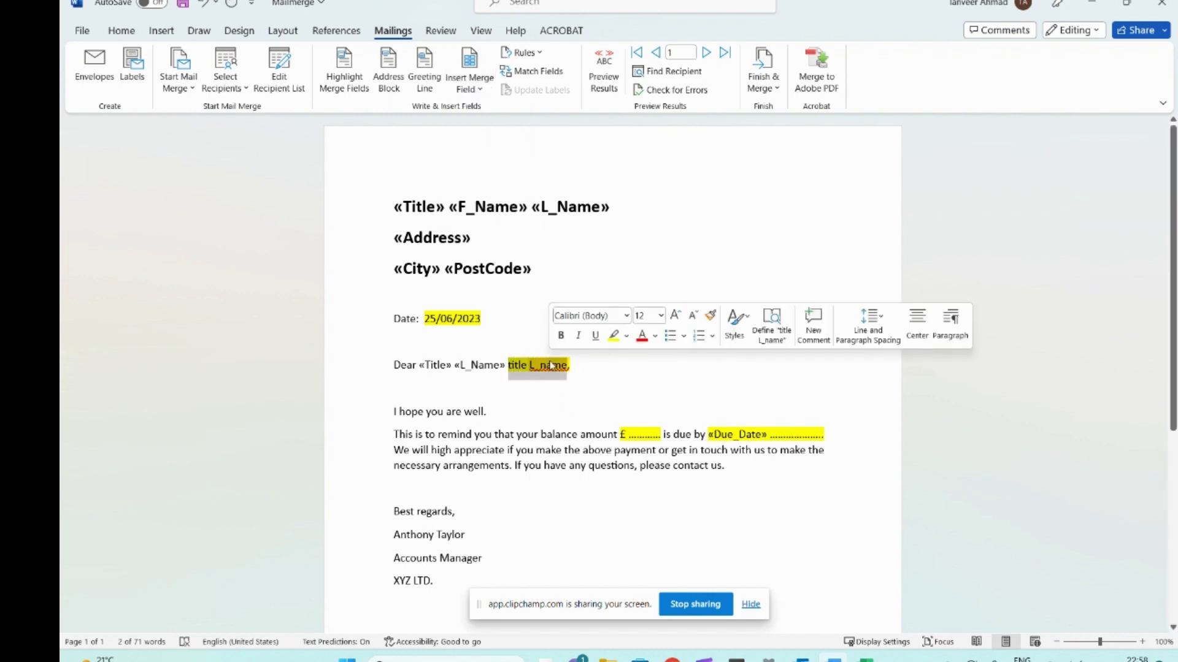
key("BackSpace")
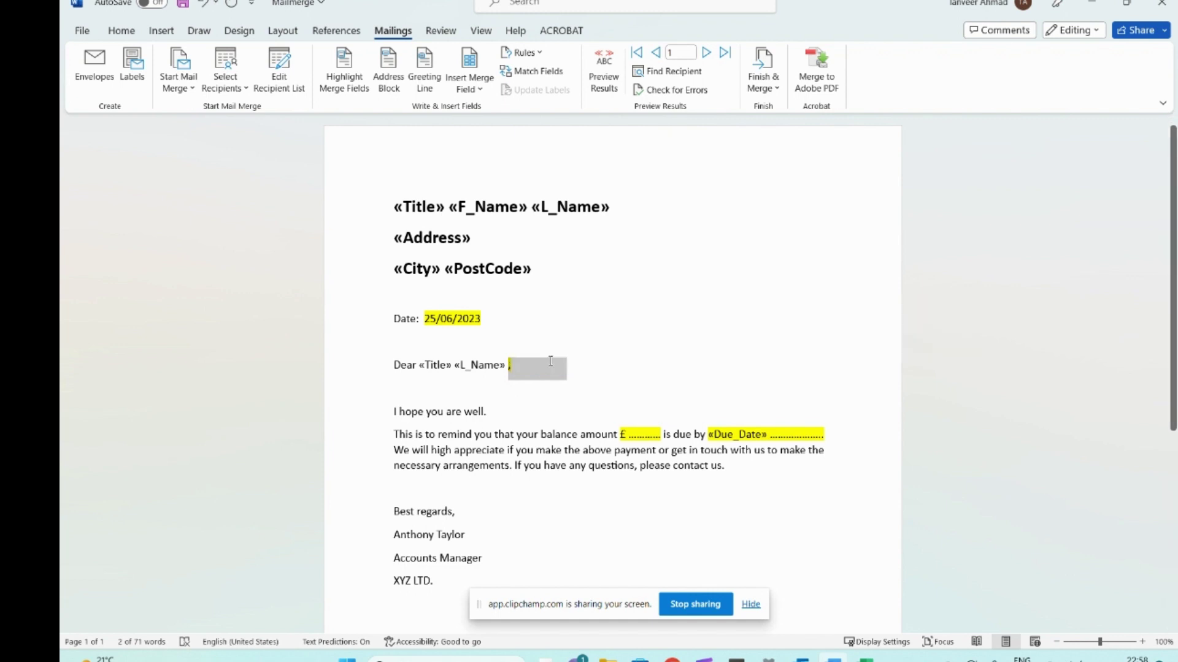
key("Return")
key("BackSpace")
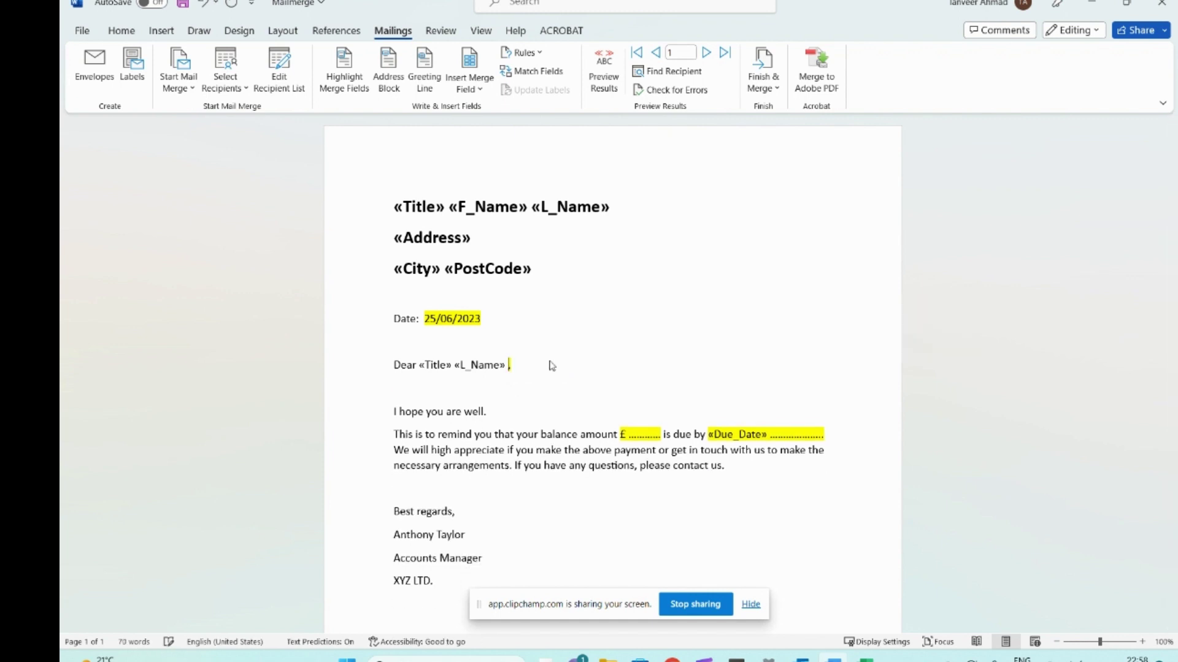
key("BackSpace")
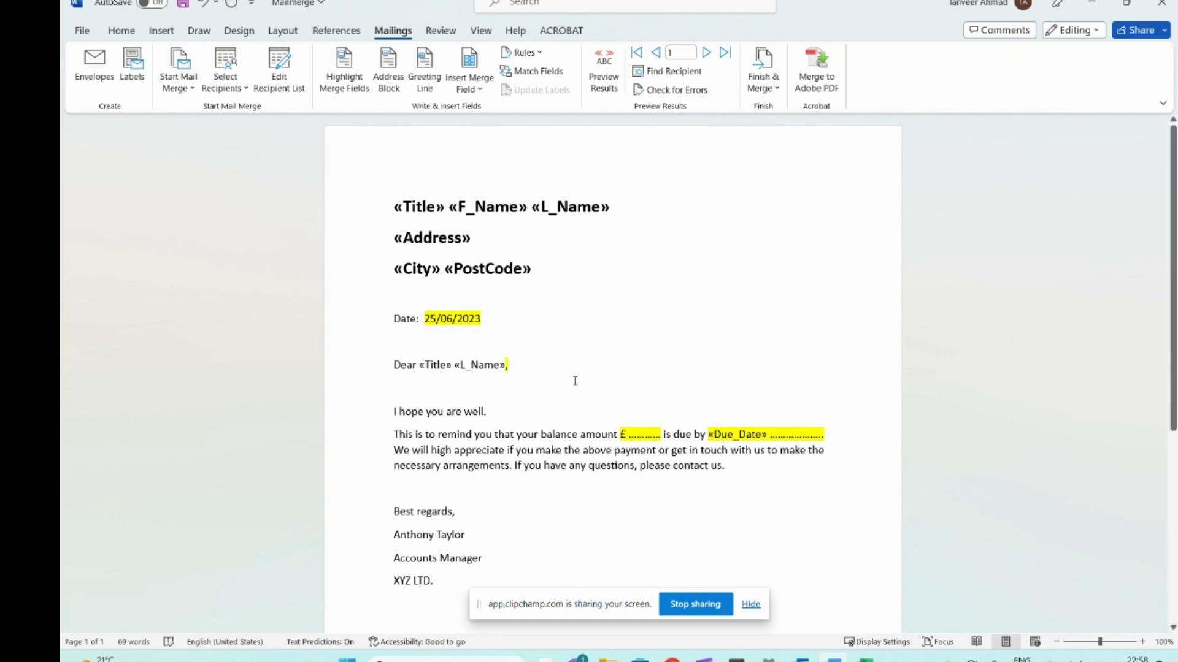
- Place the «Balance» merge field right after the £ sign in the balance sentence
left_click(537, 206)
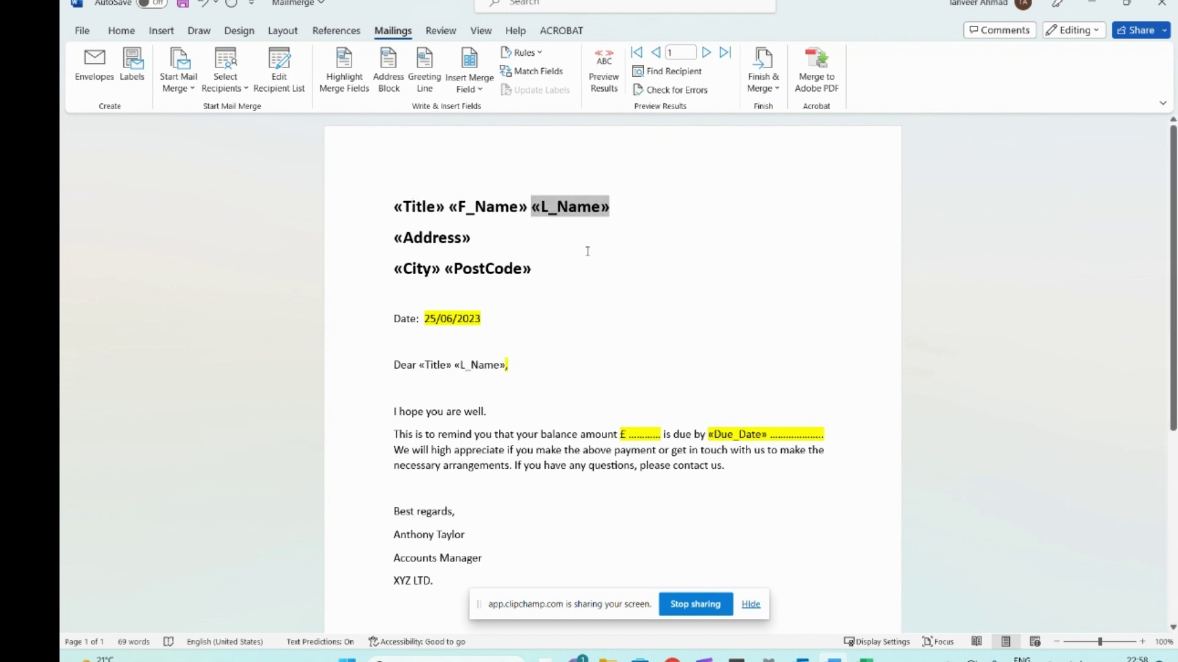
left_click(591, 271)
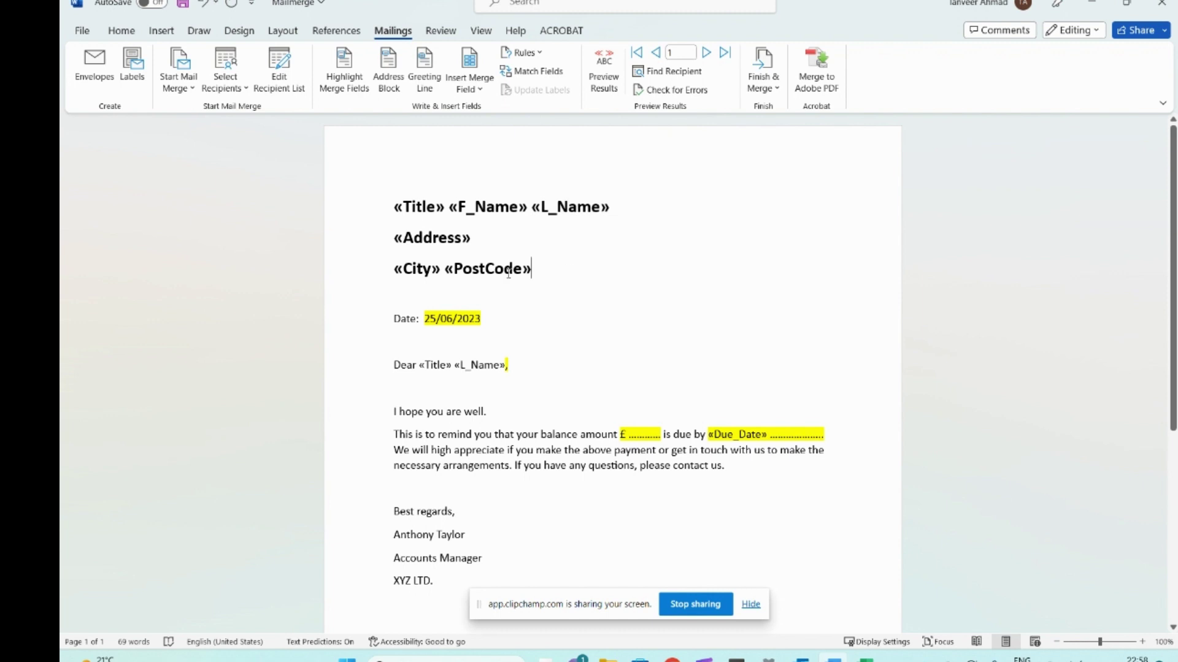
left_click(502, 303)
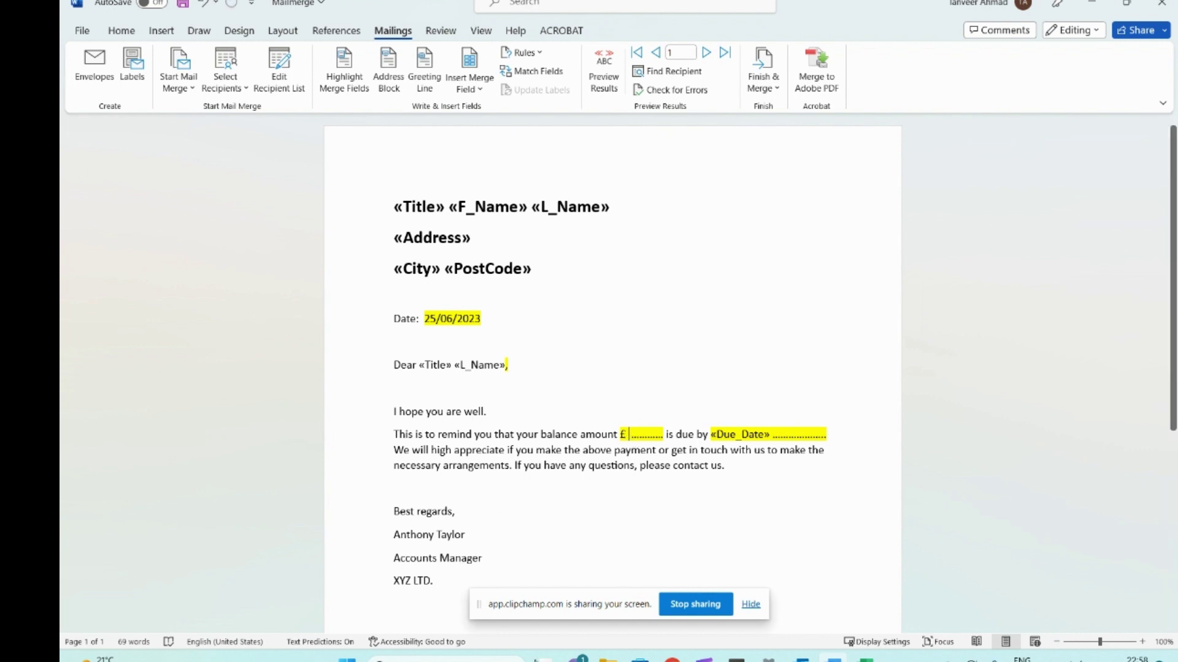
left_click(478, 90)
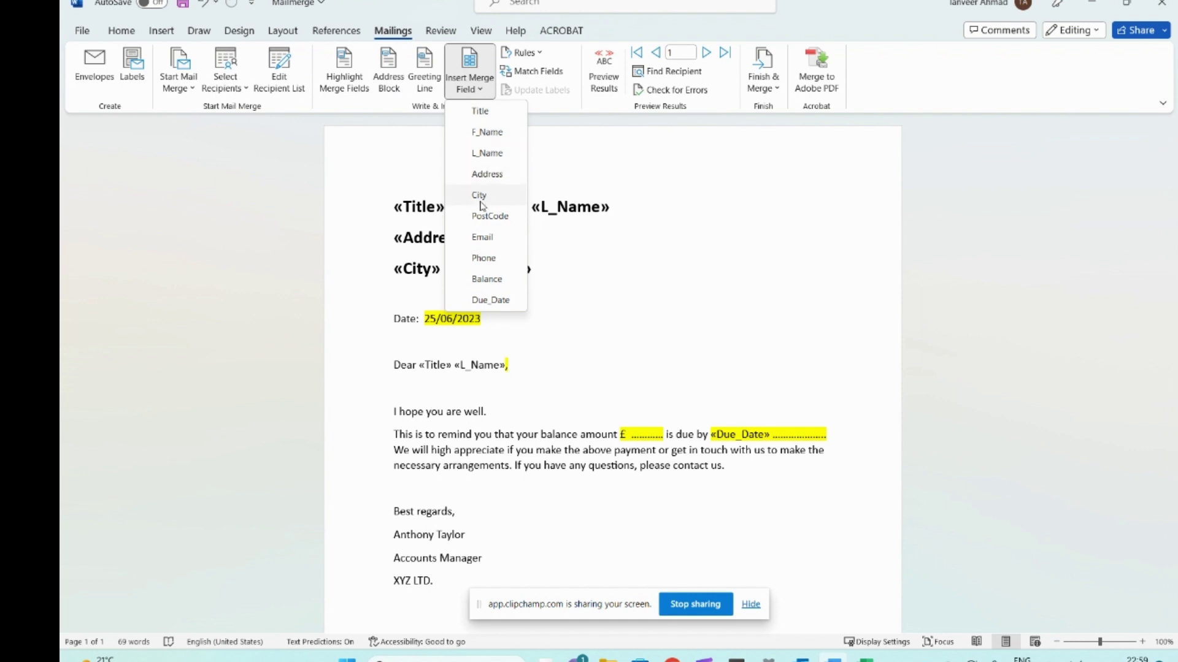
left_click(486, 279)
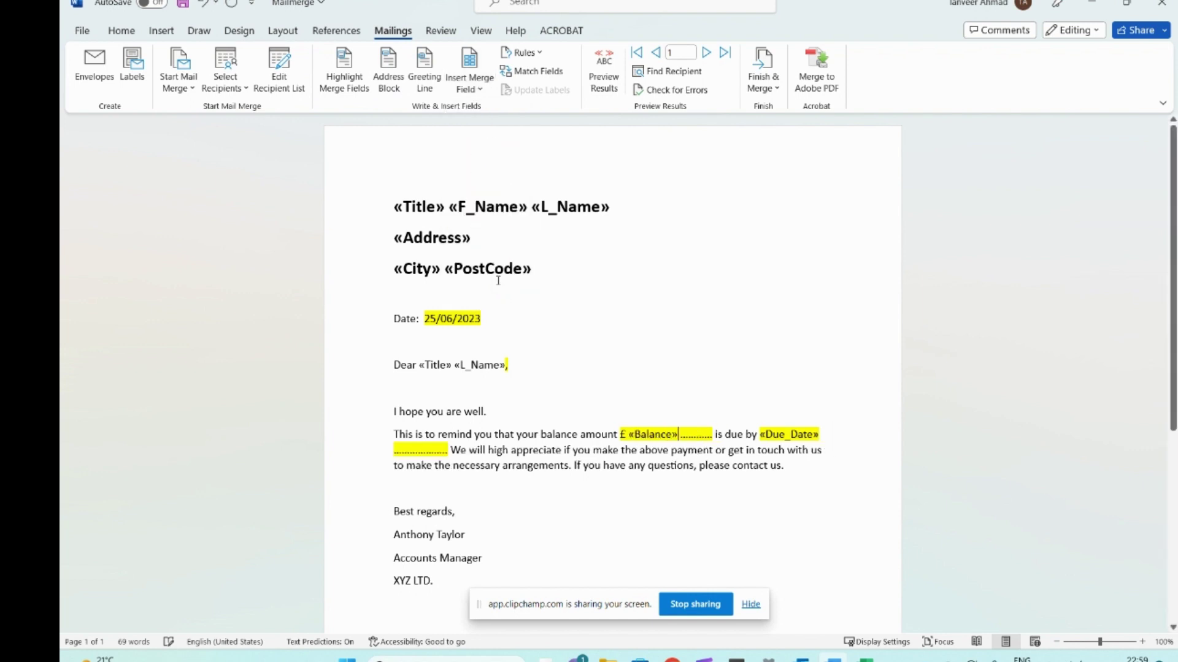
- Remove the dotted blank and extra spaces so it reads '£«Balance»'
double_click(702, 437)
key("Delete")
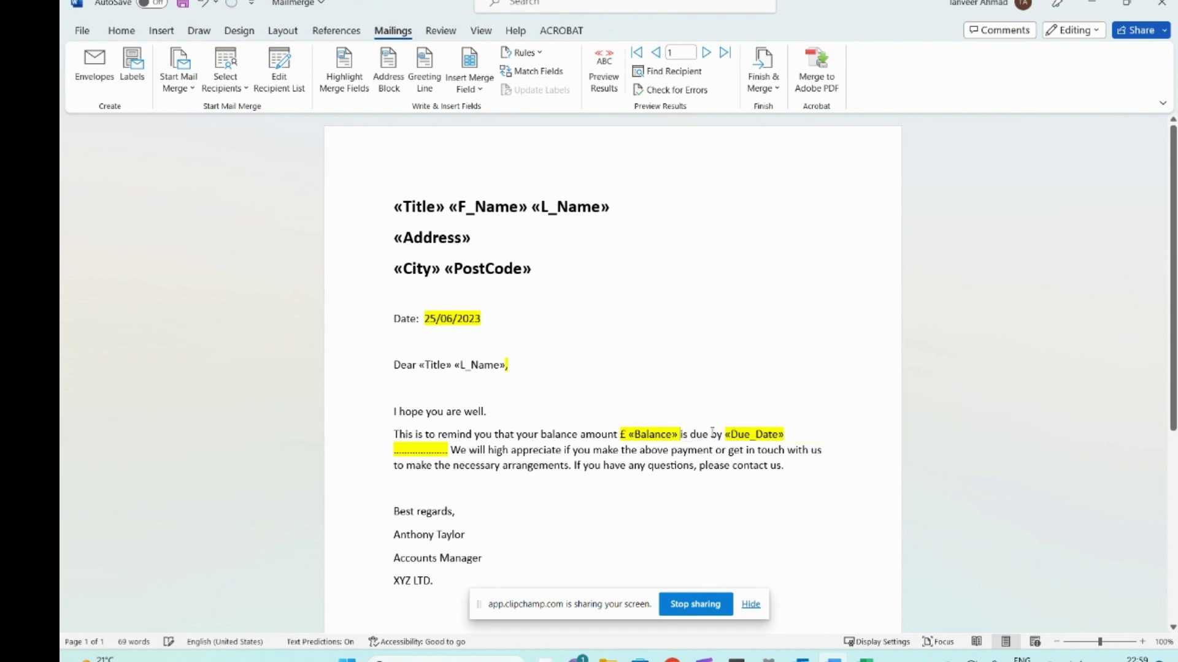
key("BackSpace")
left_click(627, 433)
key("BackSpace")
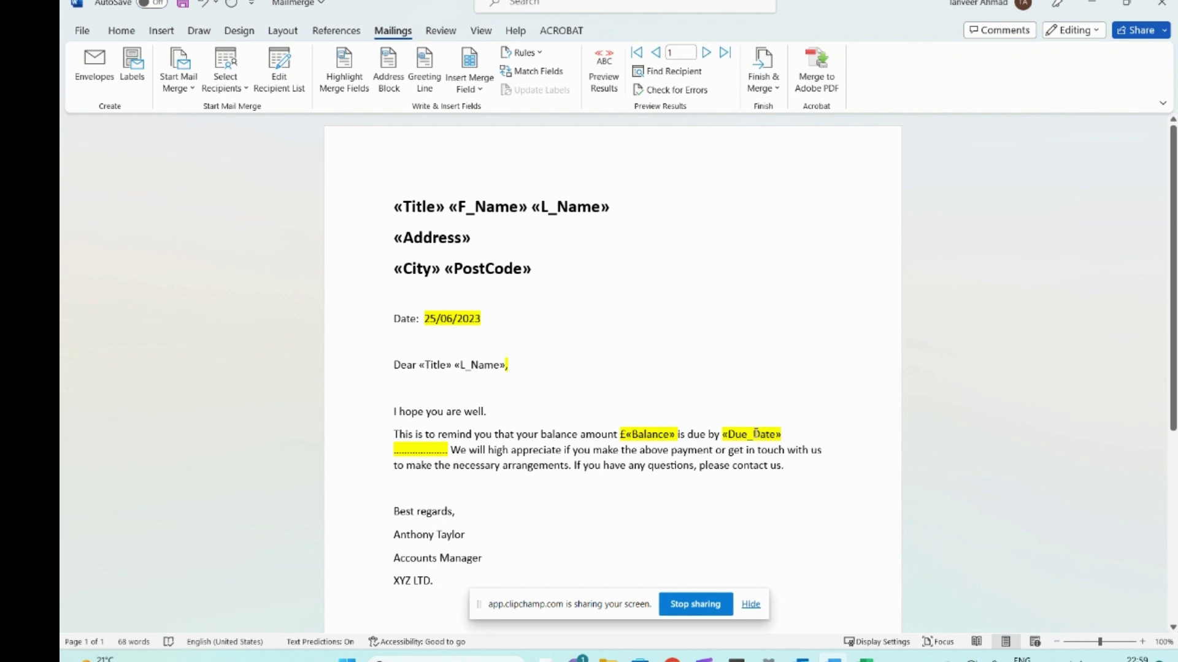
- Replace the old «Due_Date» field and dotted blank with a fresh «Due_Date» after 'is due by'
left_click_drag(724, 434, 795, 436)
key("BackSpace")
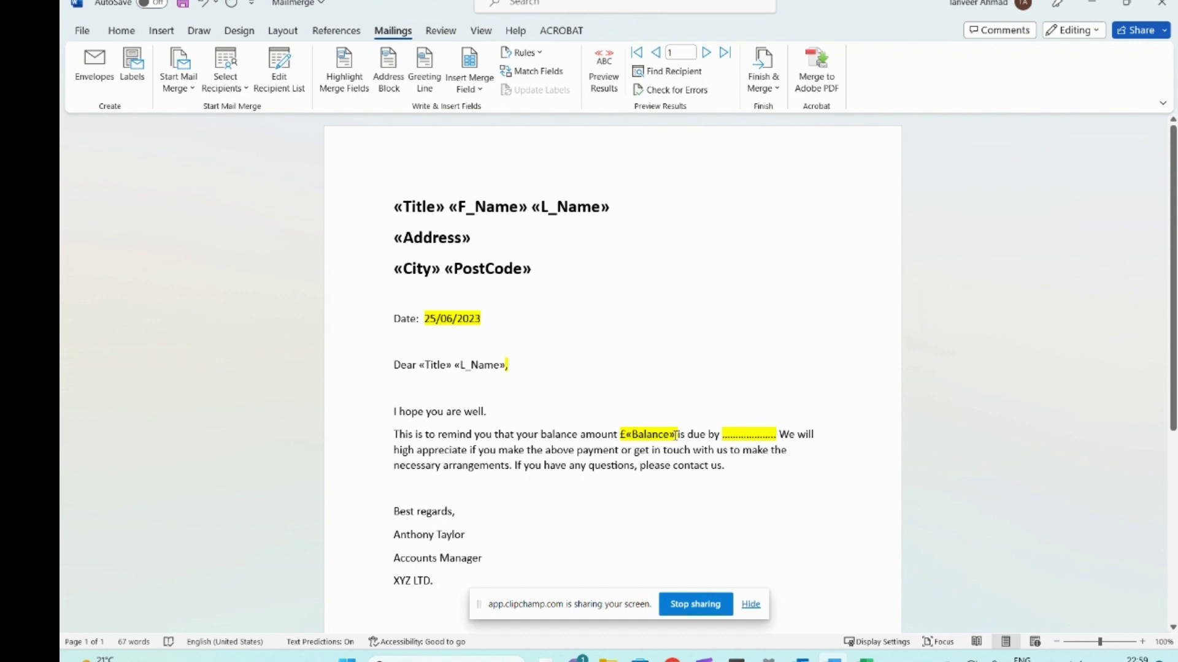
double_click(737, 435)
key("BackSpace")
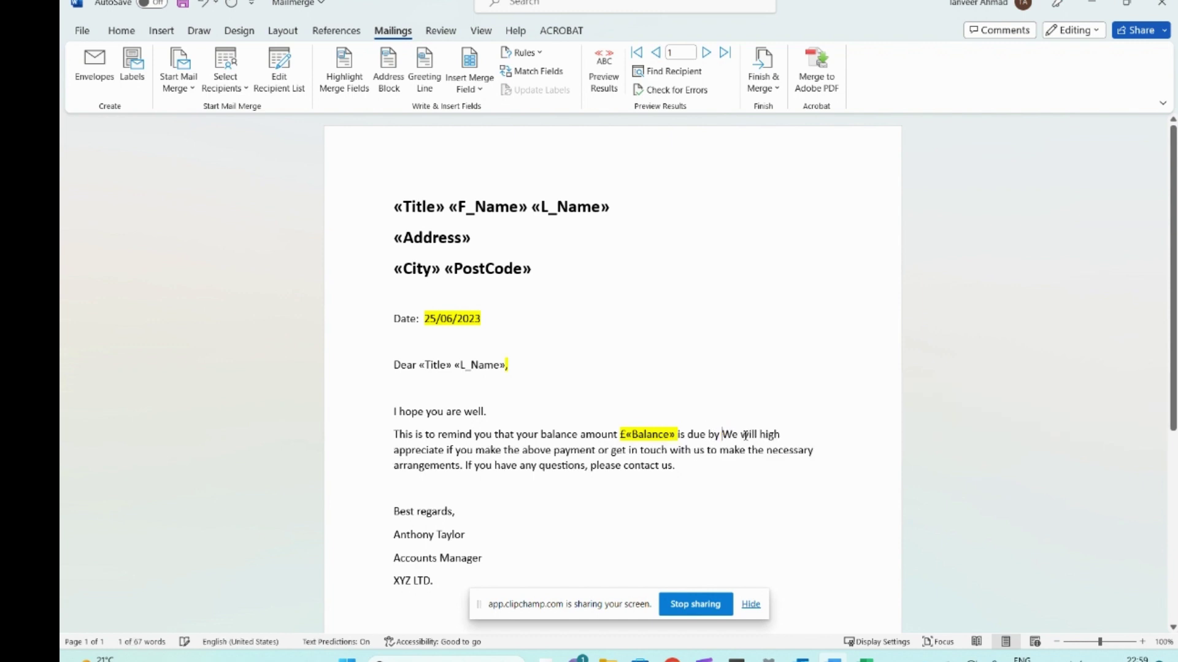
left_click(470, 86)
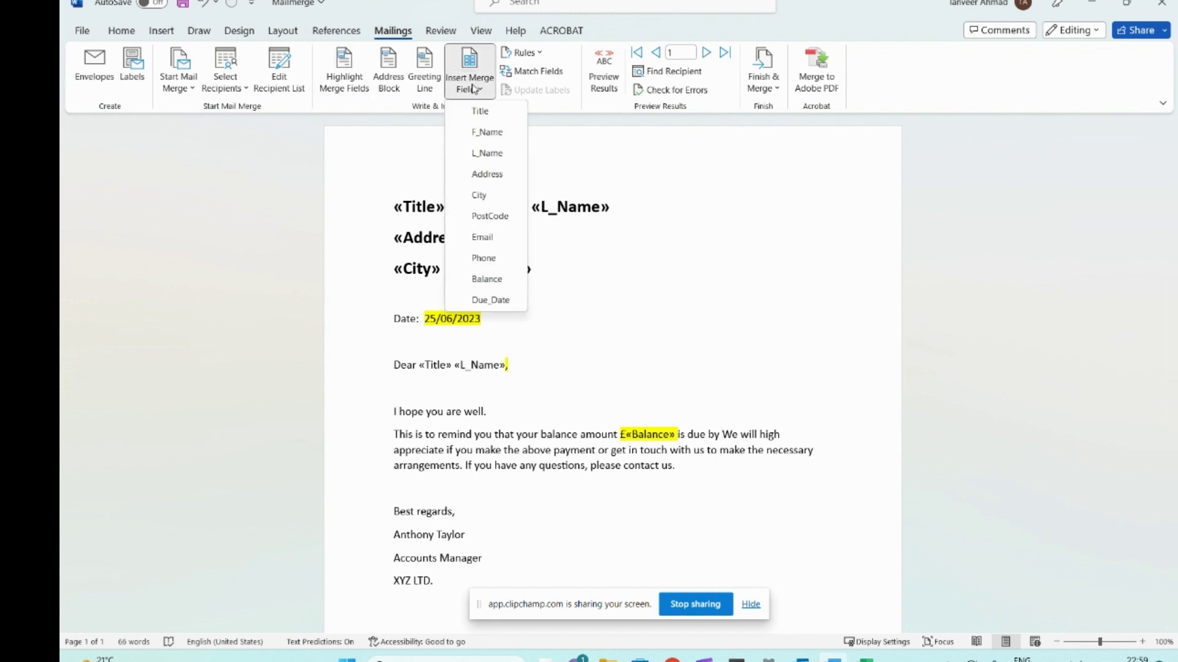
left_click(490, 299)
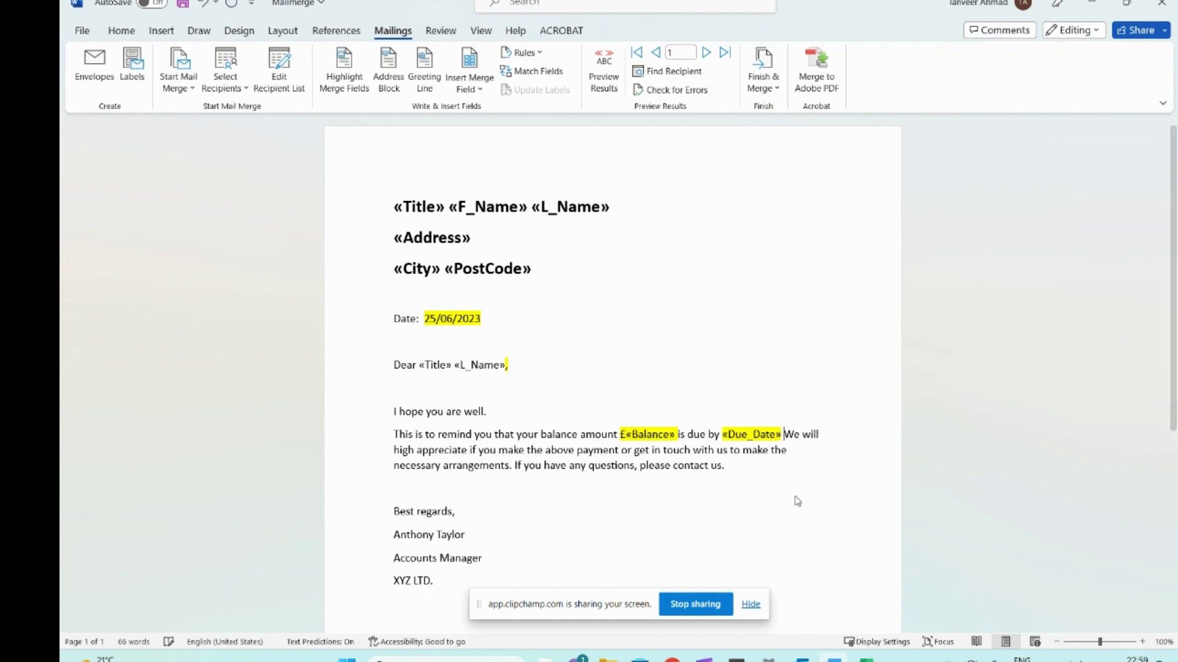
left_click(471, 490)
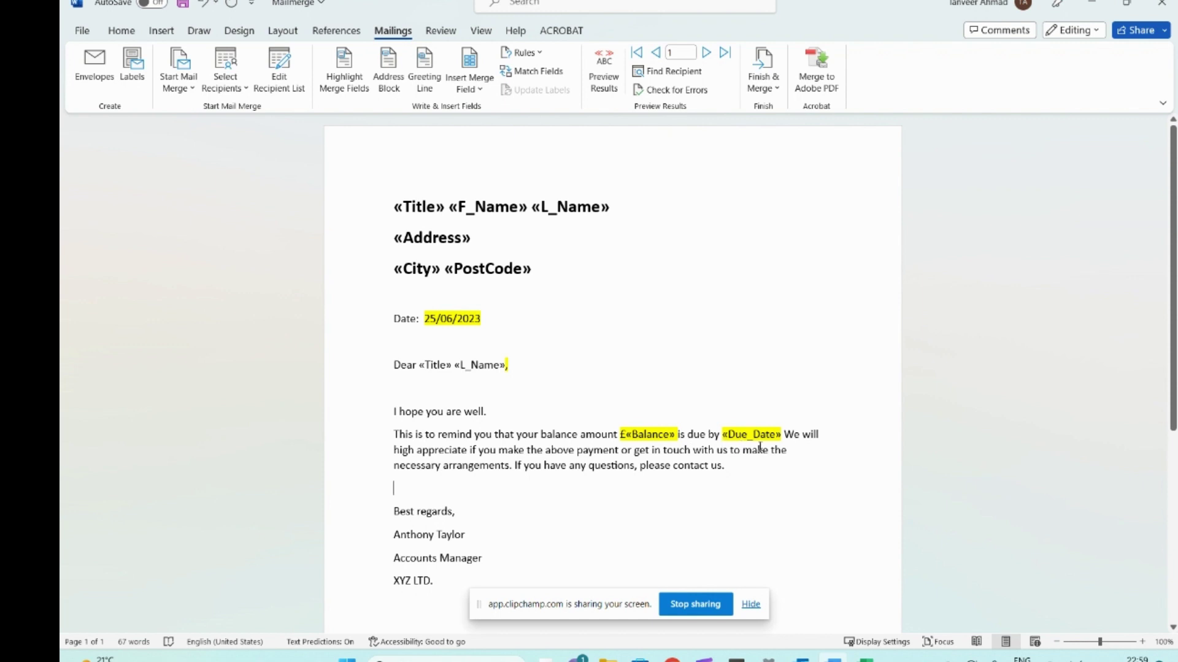
- Add a full stop after «Due_Date» and review the body and reminder paragraphs
left_click(785, 436)
type(".")
left_click_drag(734, 466, 361, 292)
left_click(440, 466)
left_click_drag(772, 476, 393, 420)
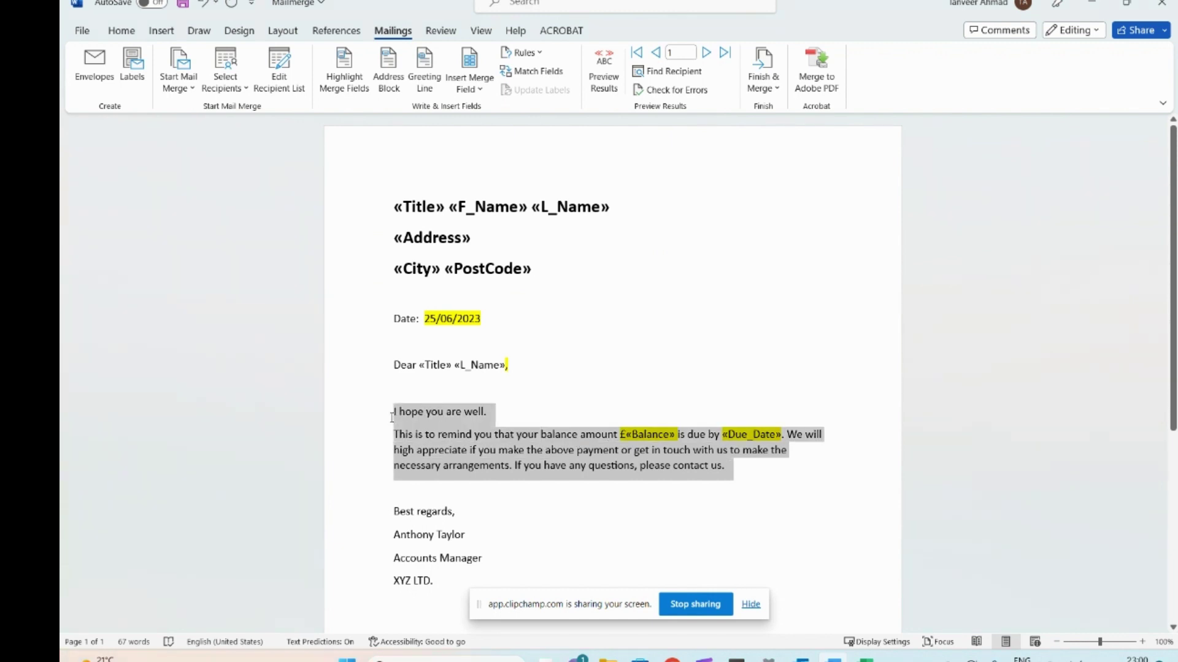
left_click(569, 495)
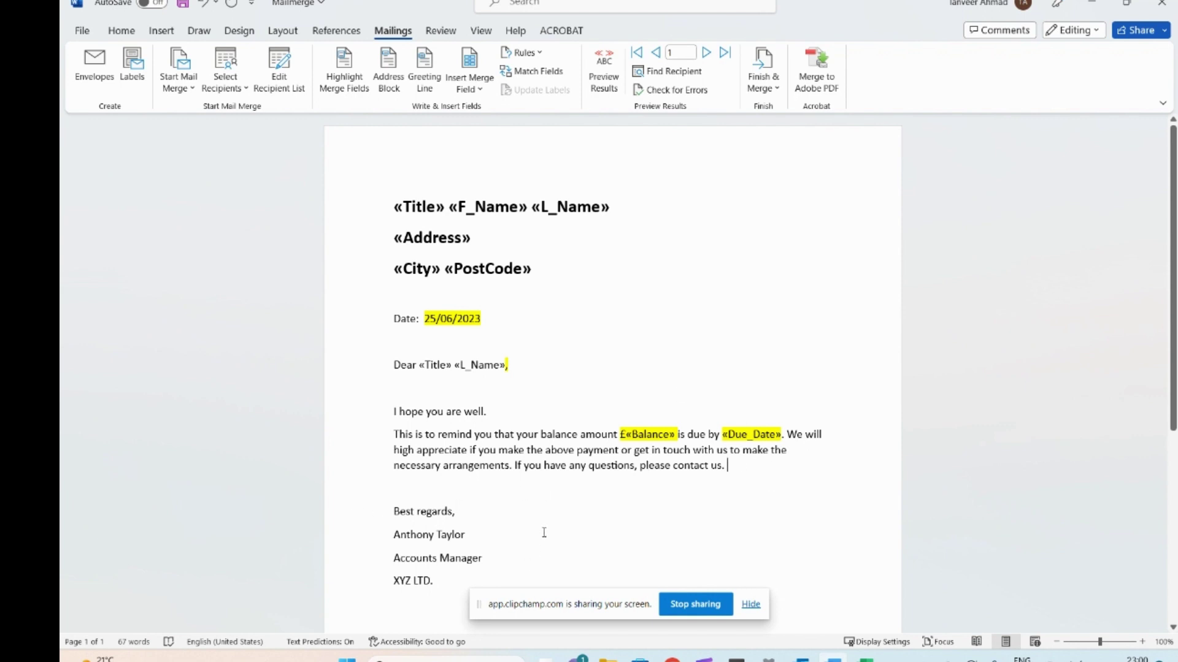
- Remove the yellow highlighting from the city line through the reminder paragraph, then review the letter
left_click_drag(756, 474, 363, 279)
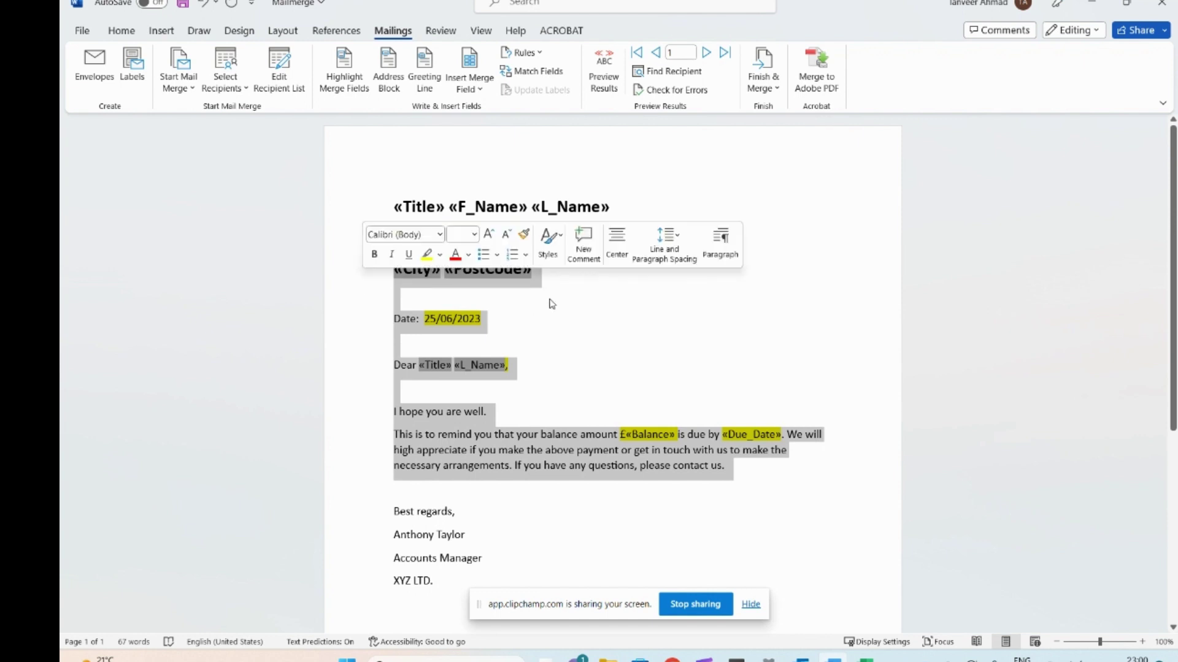
left_click(121, 30)
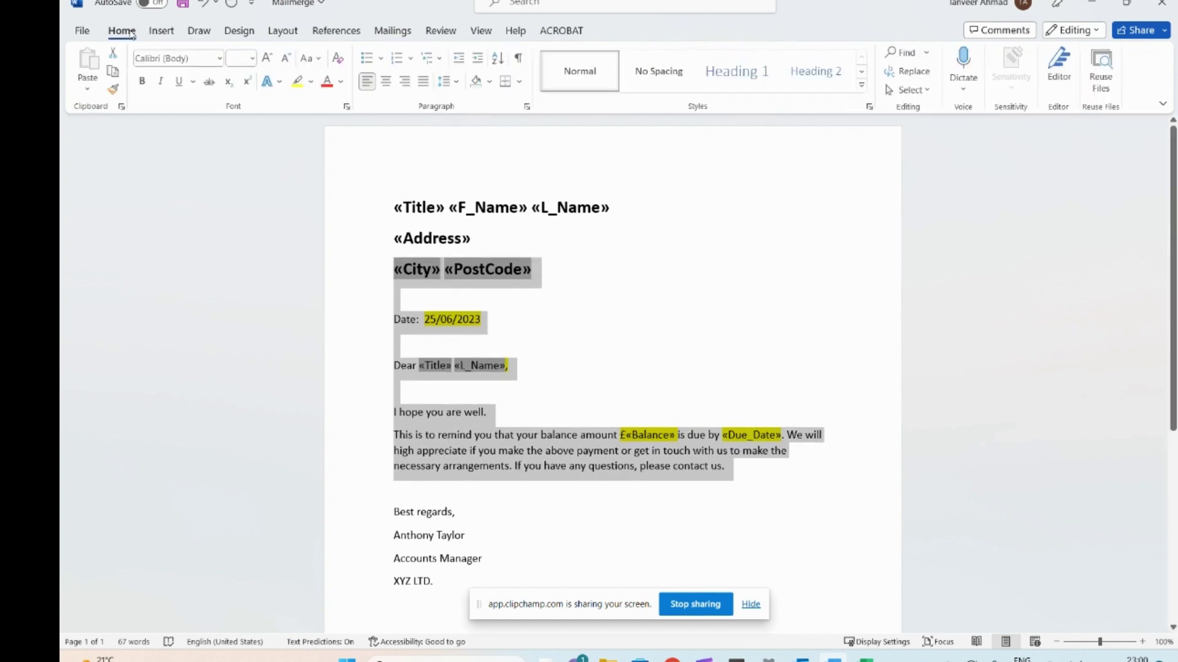
left_click(312, 81)
left_click(361, 178)
left_click(655, 521)
scroll(500, 486, "down", 2)
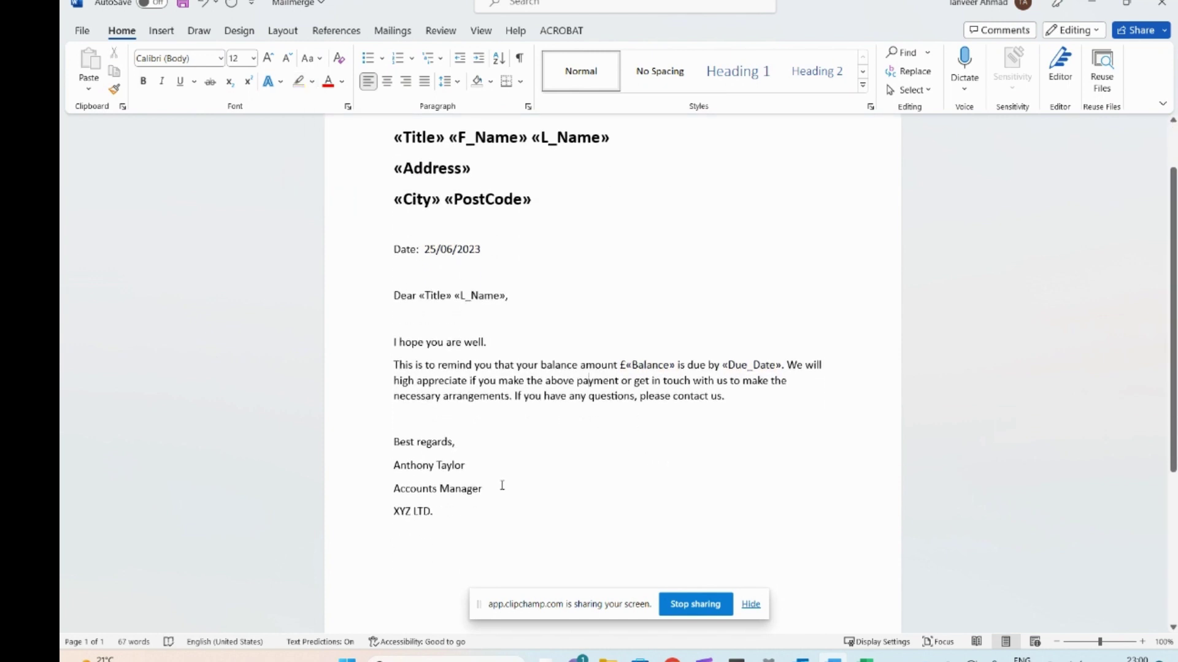
scroll(542, 462, "down", 3)
scroll(543, 448, "up", 3)
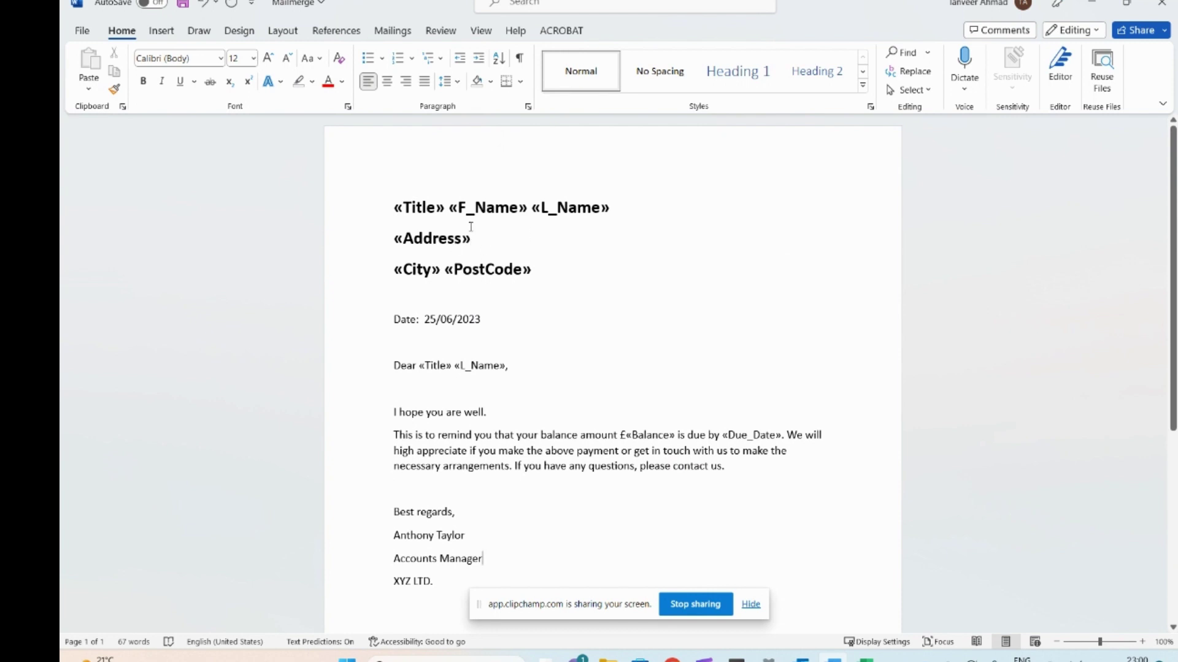
scroll(539, 380, "down", 2)
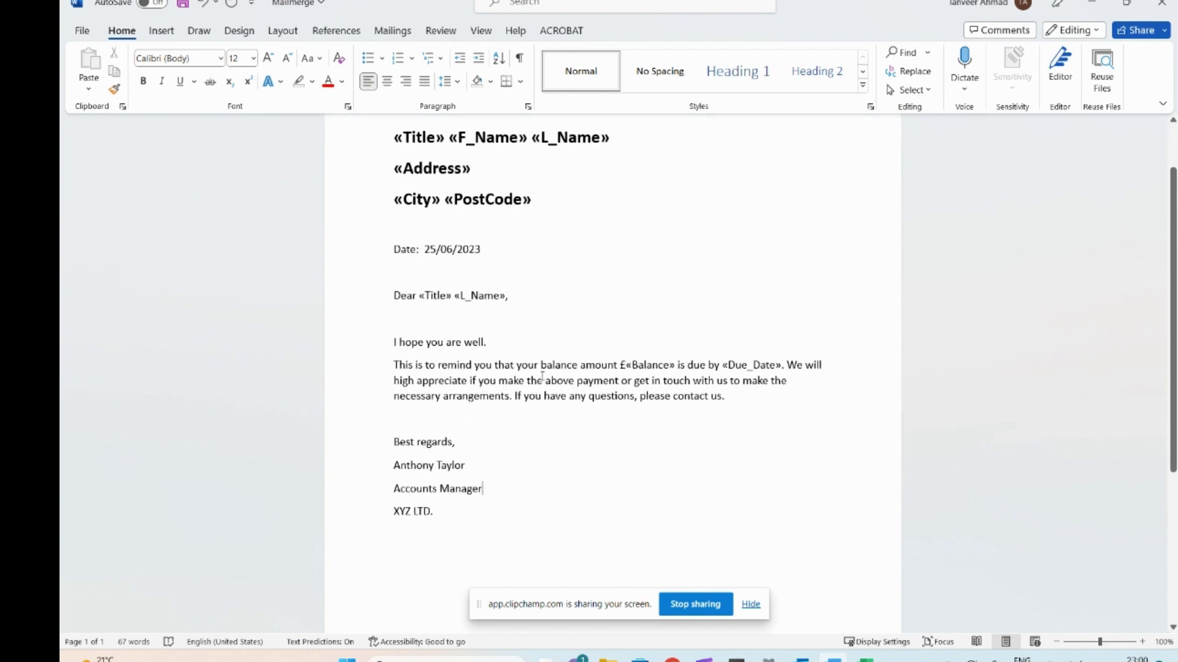
scroll(544, 374, "up", 2)
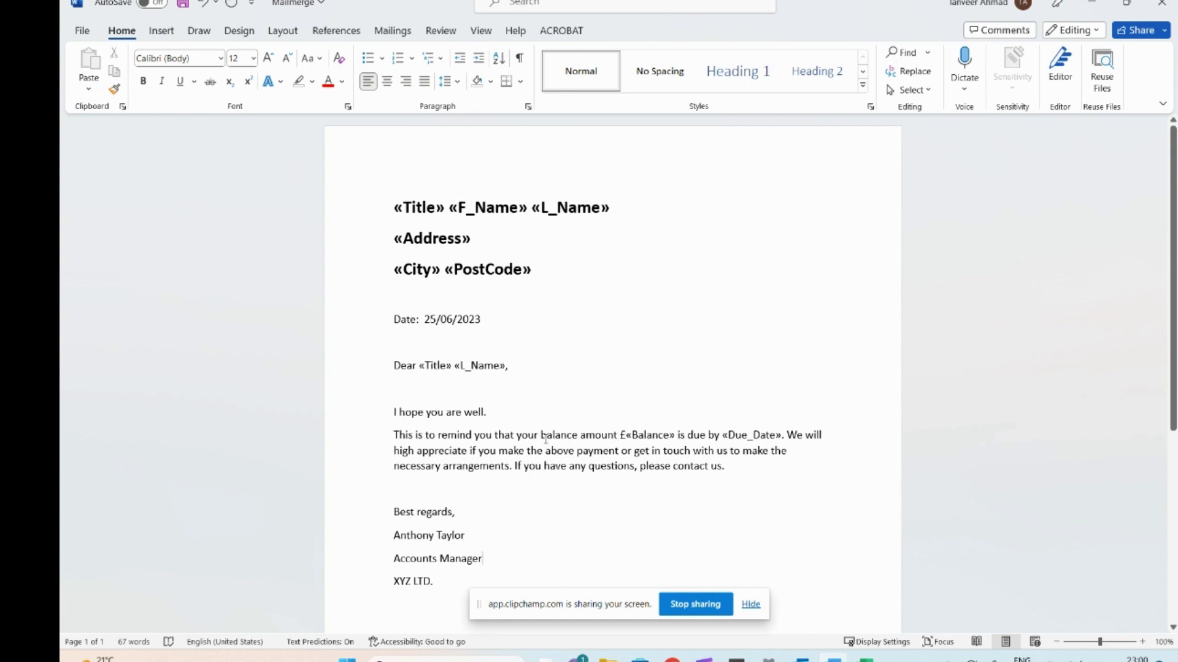
- Preview the letter with customer data and step forward through five records, checking the due date
left_click(395, 32)
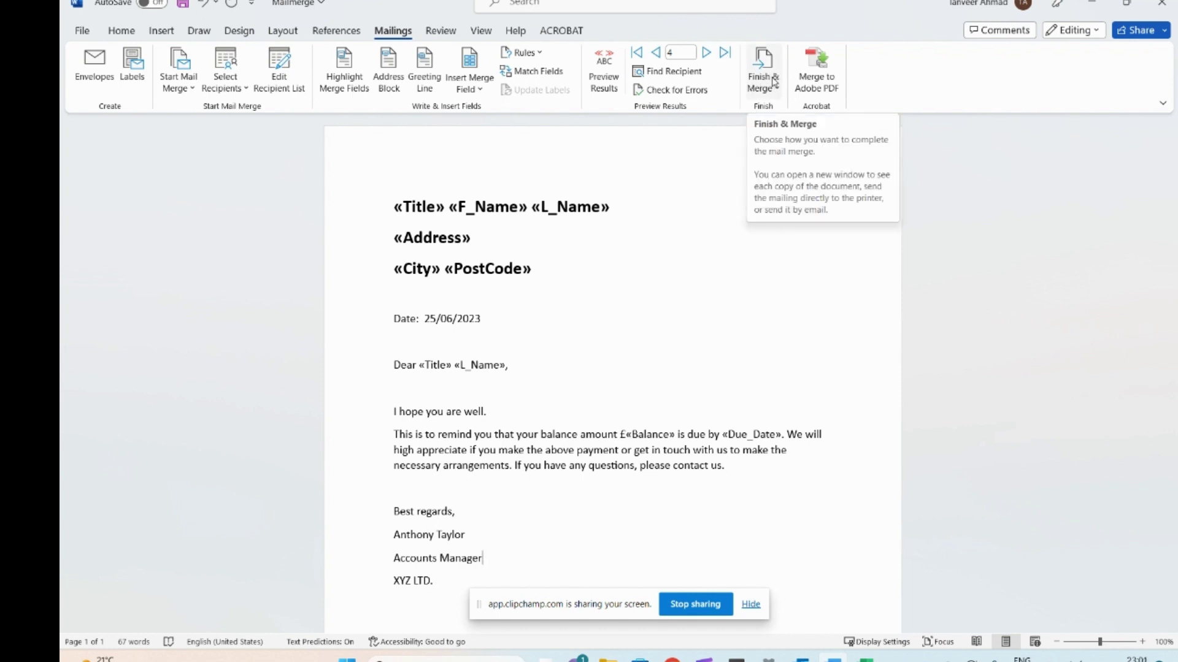
left_click(601, 67)
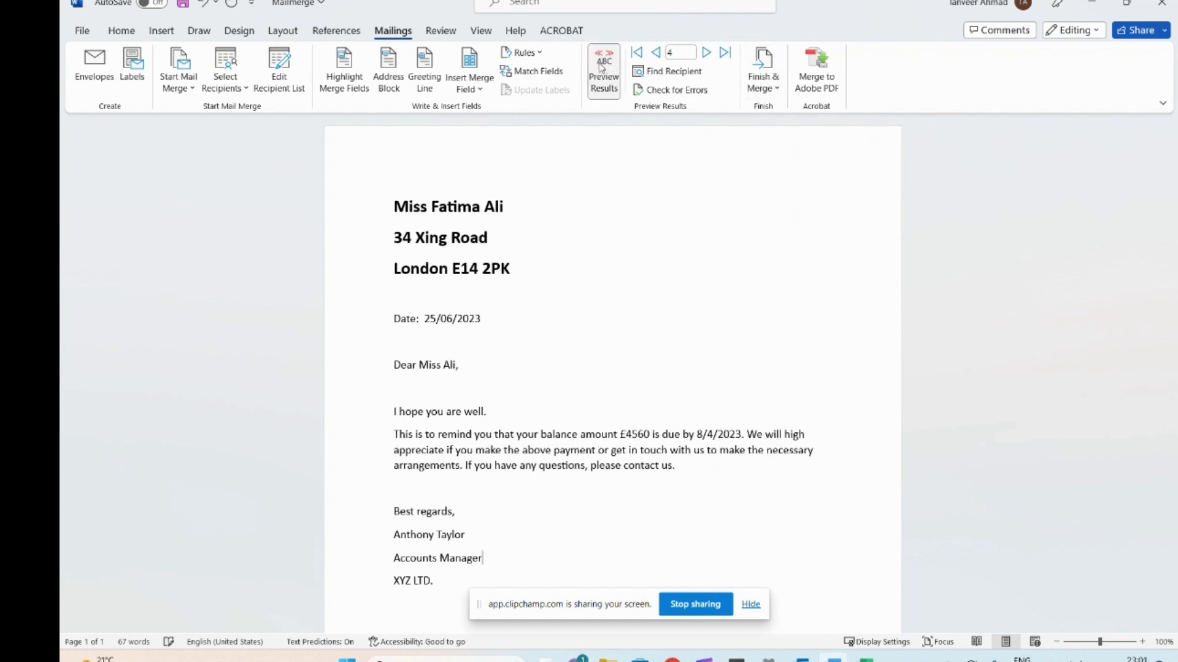
left_click(706, 54)
left_click(706, 54)
left_click(706, 54)
left_click(706, 54)
left_click(706, 54)
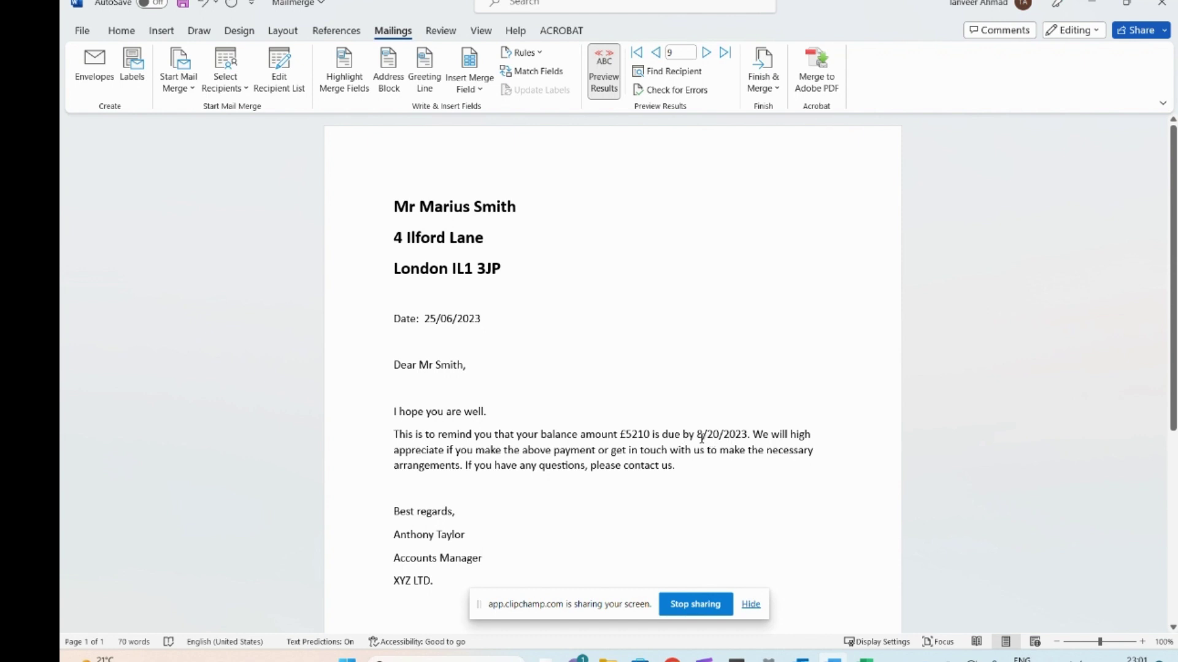
left_click(701, 438)
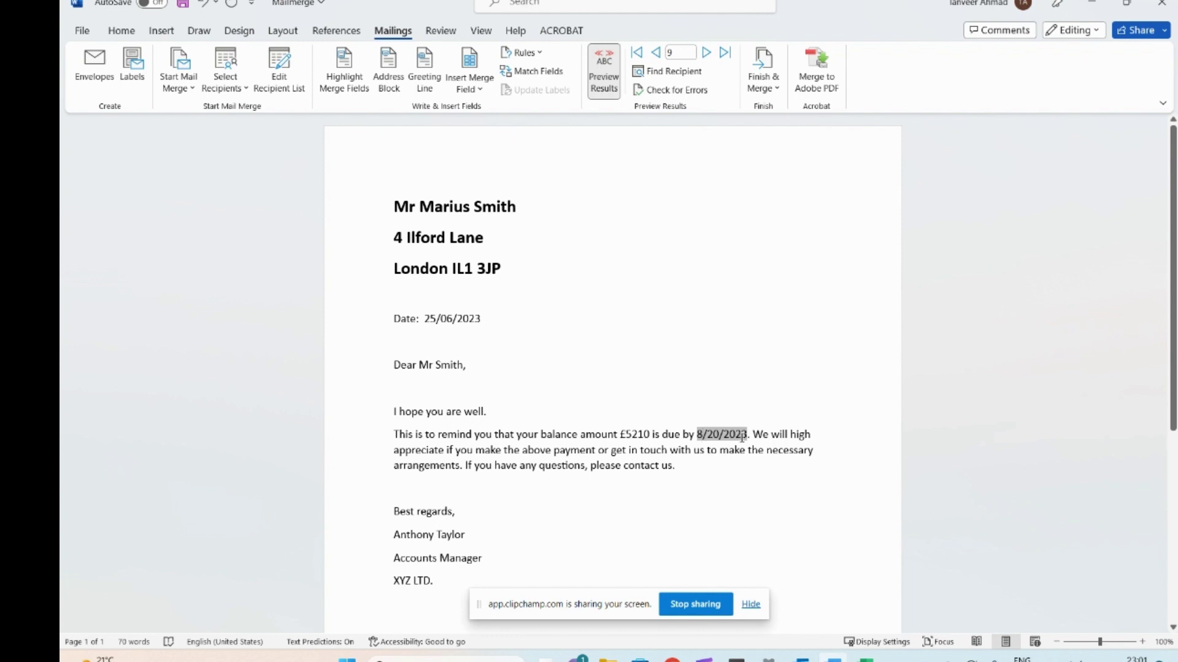
- Step back through earlier customers' letters, then turn off the preview to show merge fields
left_click(706, 53)
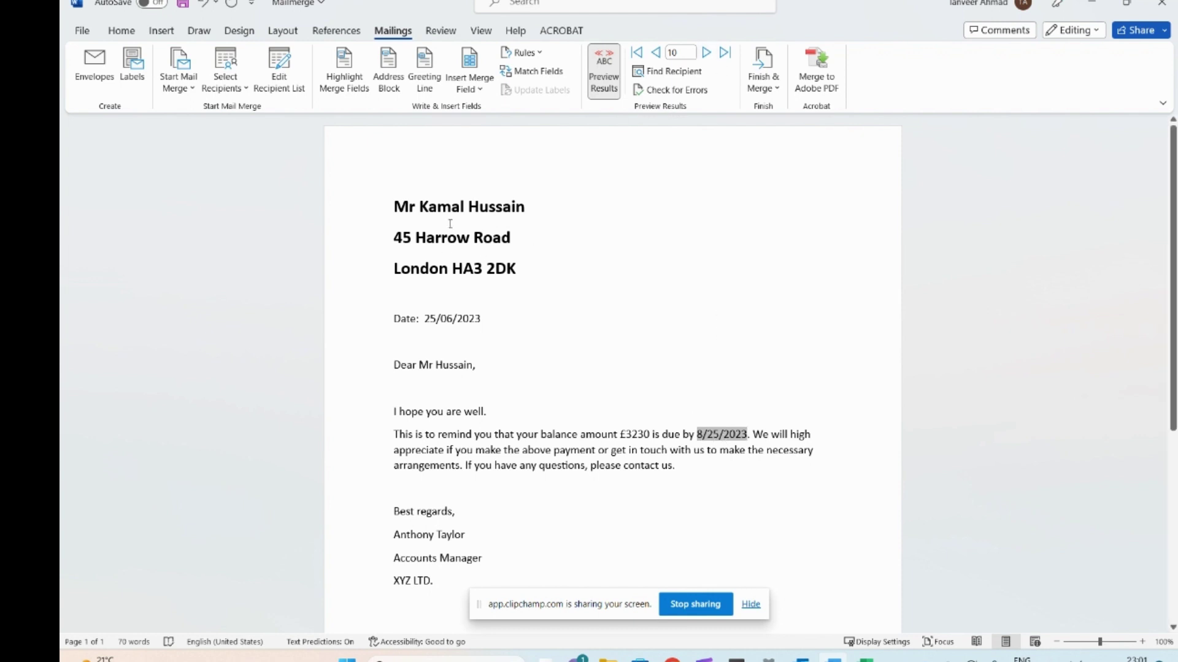
left_click(656, 53)
left_click(656, 53)
left_click(657, 53)
left_click(656, 53)
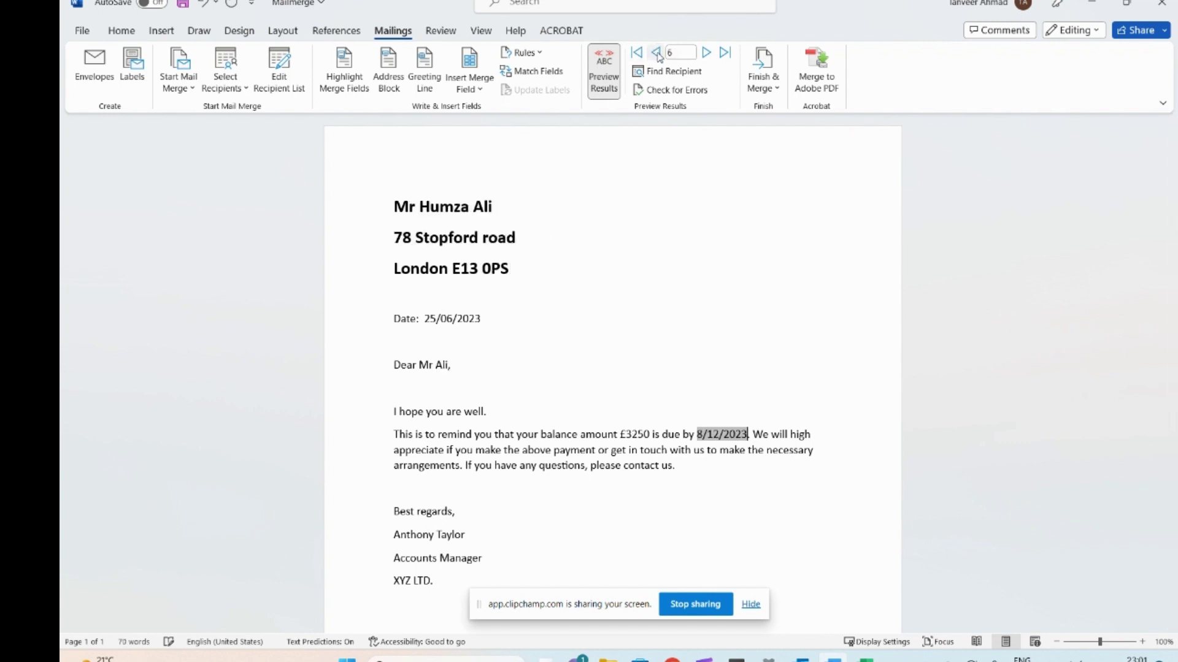
left_click(656, 54)
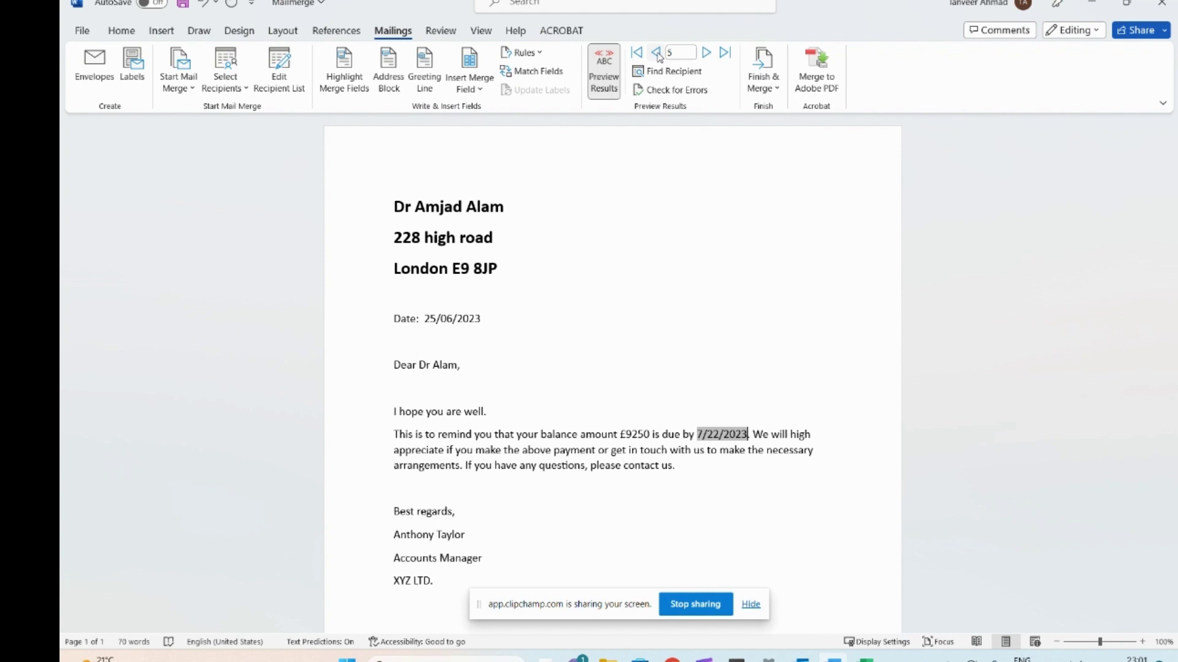
left_click(657, 53)
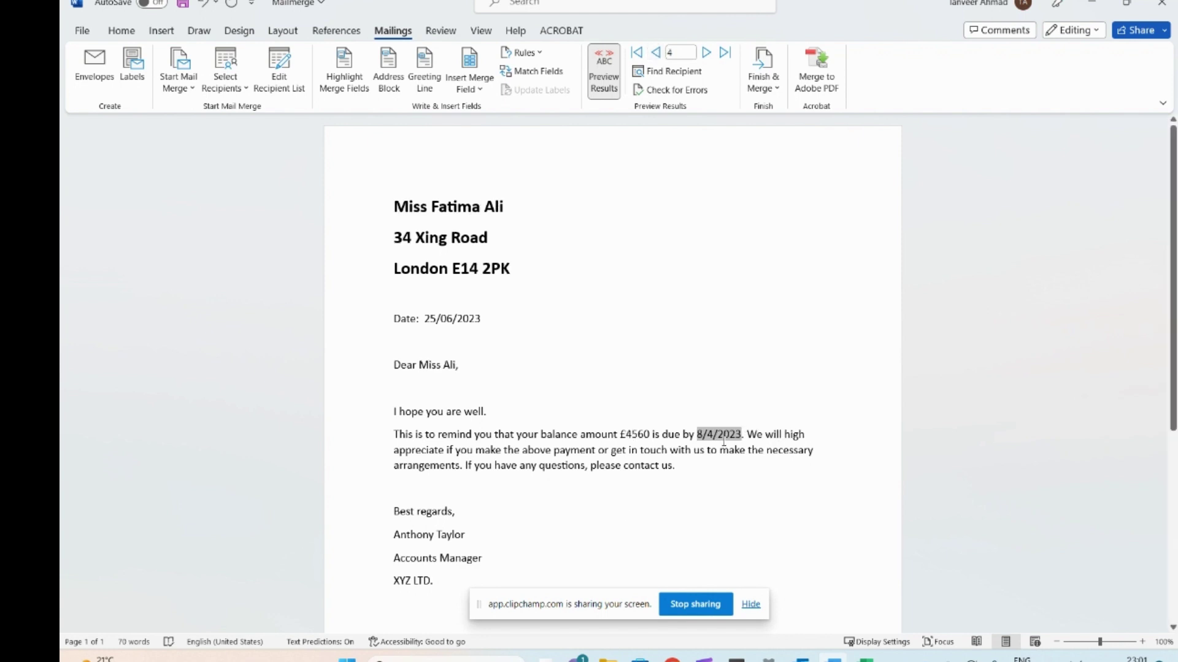
left_click(611, 74)
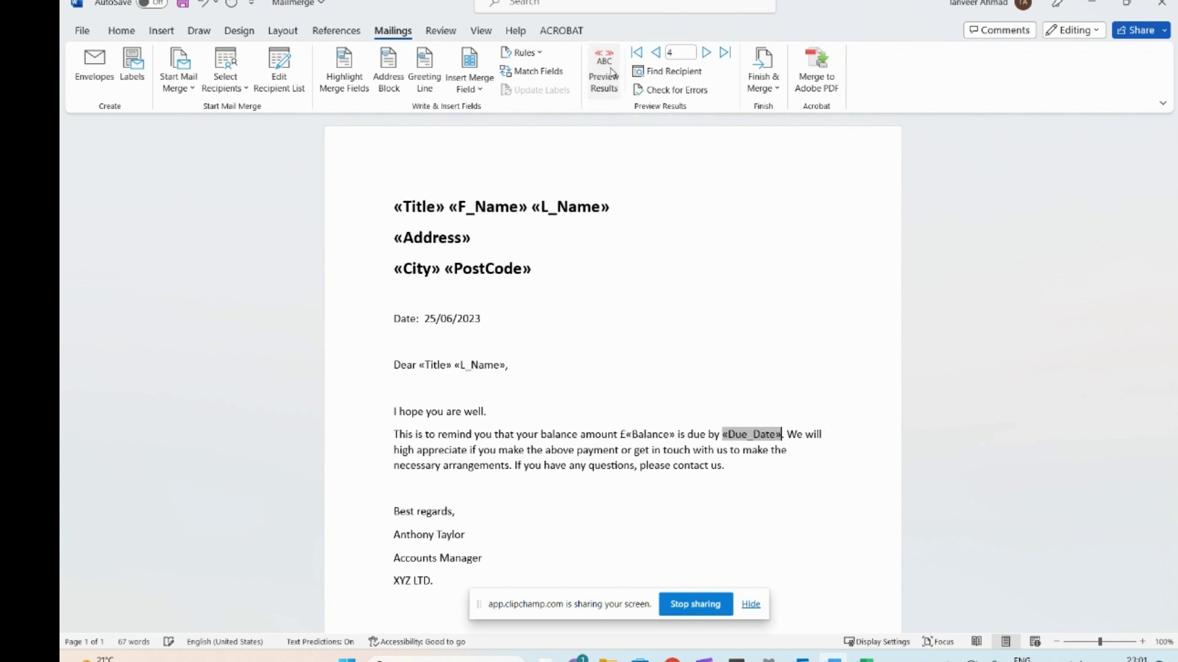
- Merge all records to print on Microsoft Print to PDF
left_click(769, 72)
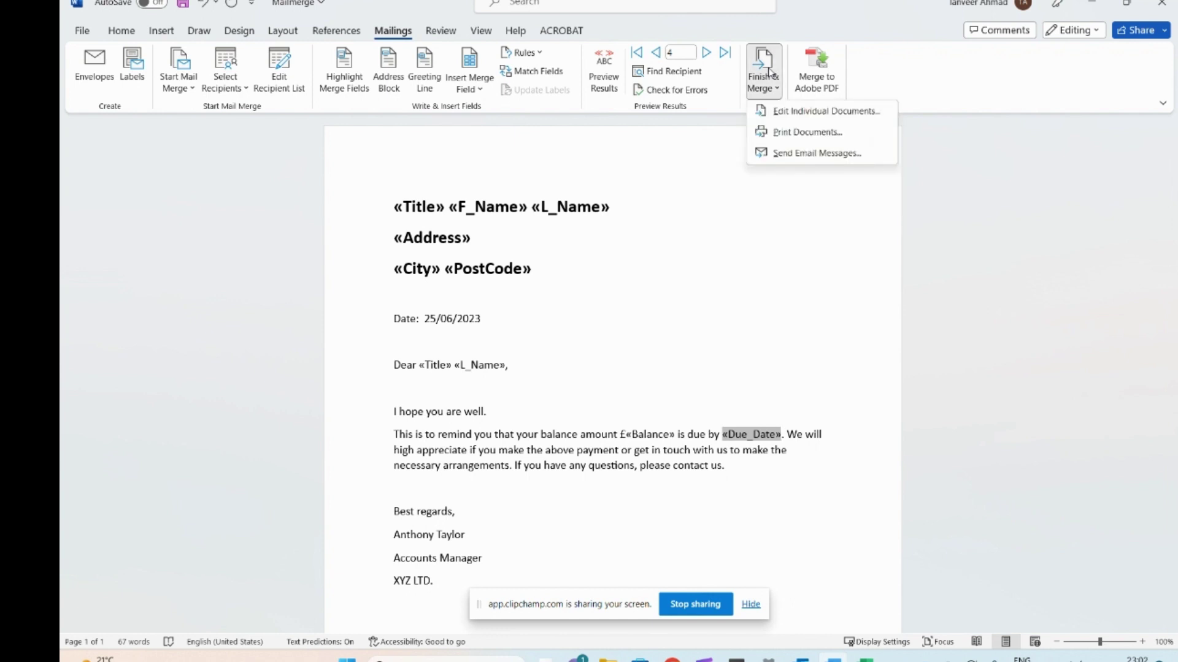
left_click(821, 136)
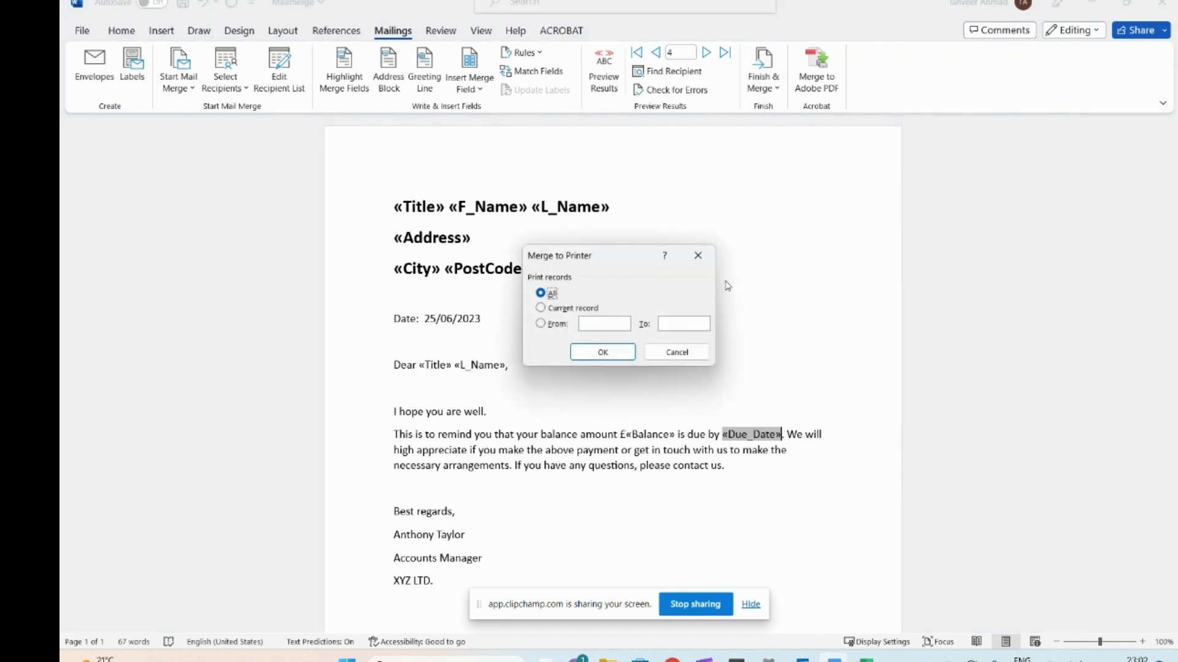
left_click(617, 355)
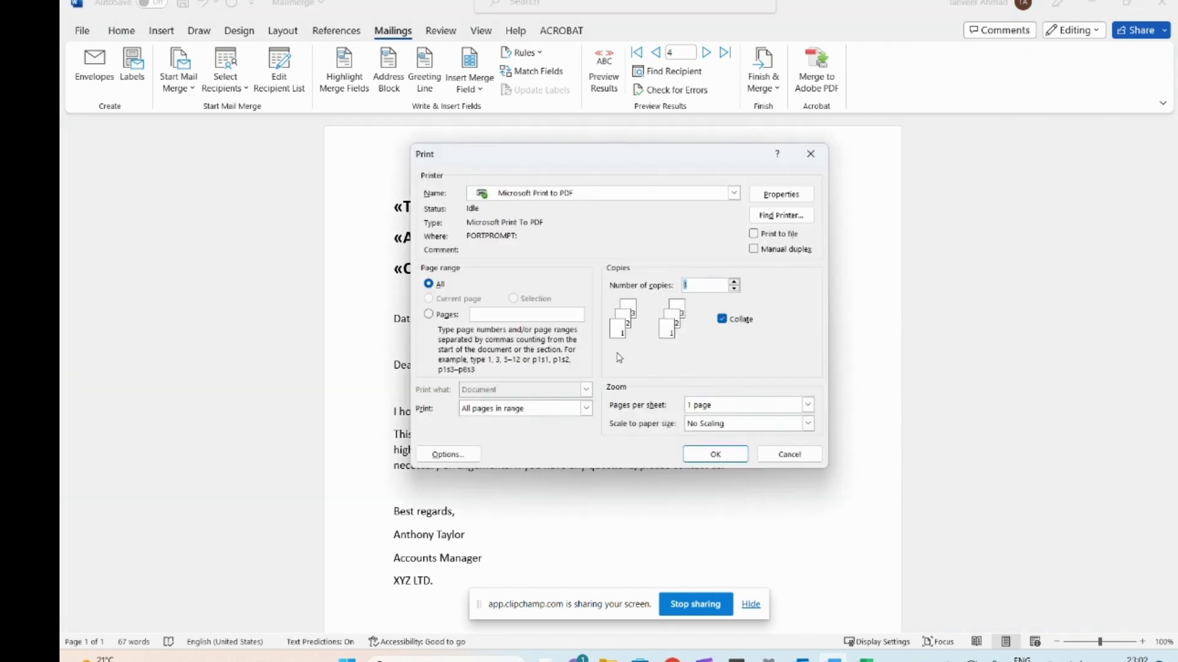
left_click(586, 197)
left_click(585, 198)
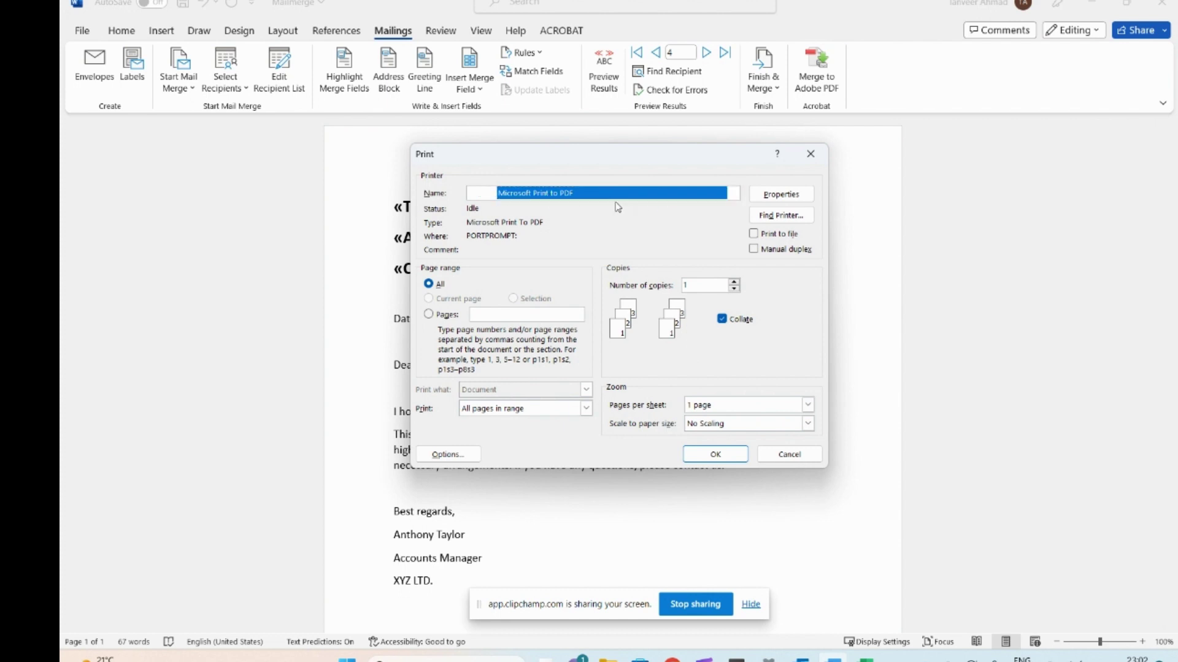
left_click(728, 455)
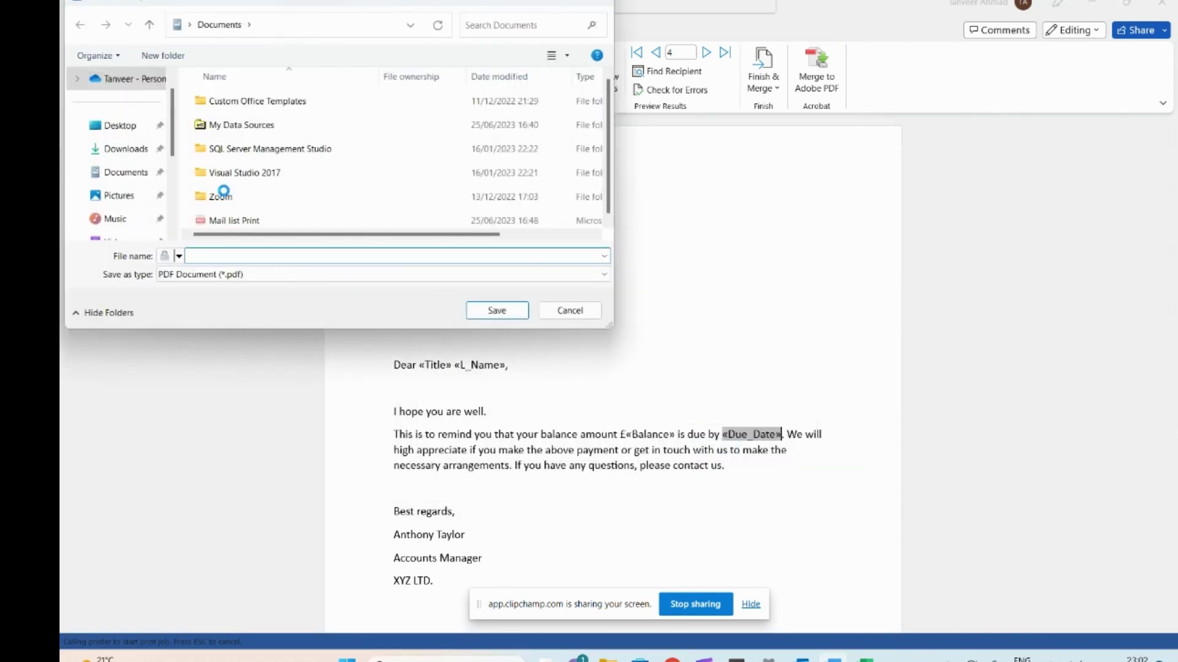
- Save the PDF as 'Mail merge' in the Desktop's Mail Merge folder
left_click(131, 133)
double_click(254, 124)
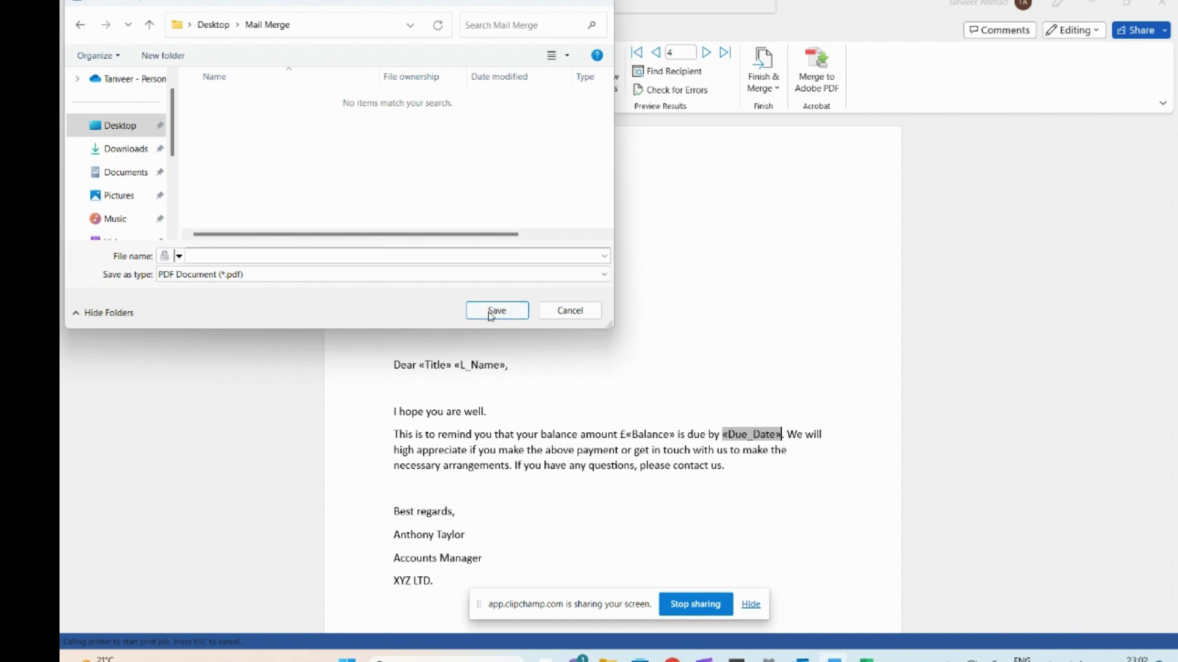
left_click(375, 259)
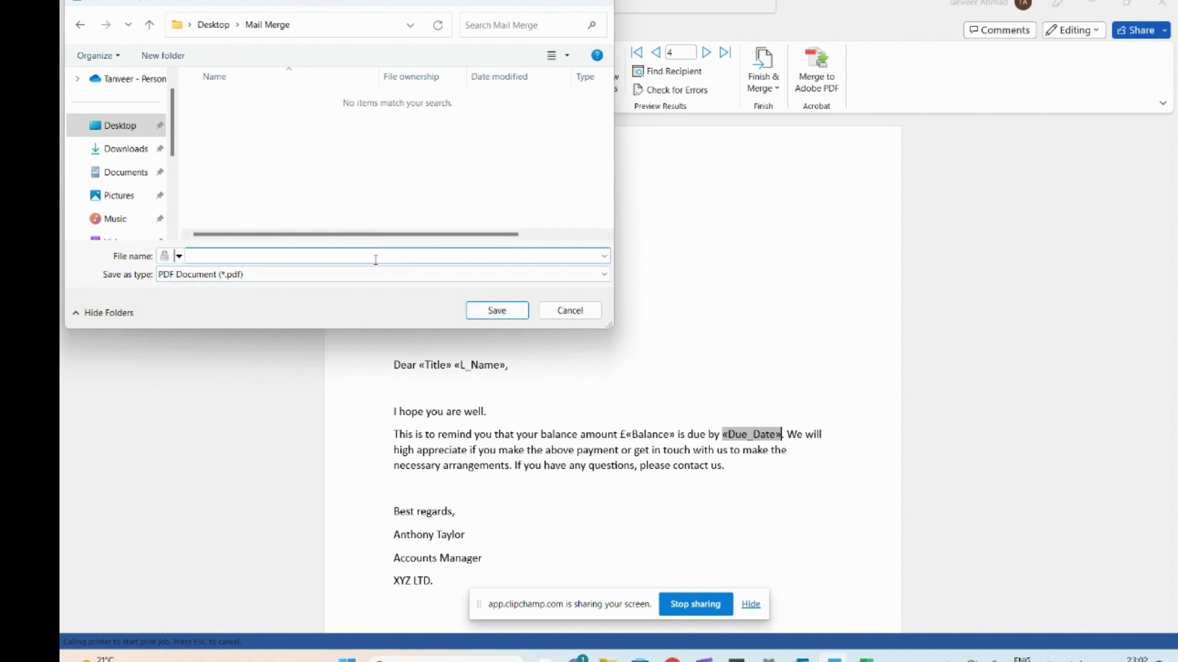
type("Mail merge")
left_click(497, 310)
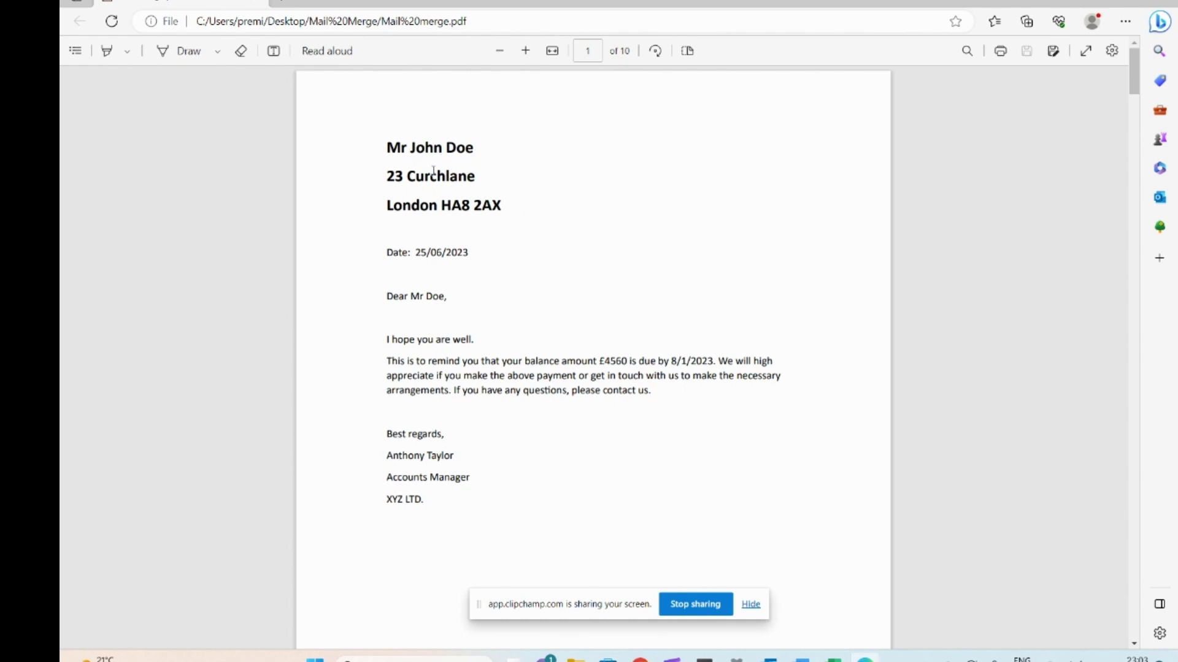
- Check the first letter's address, date 25/06/2023, balance £4560 and due date
left_click_drag(490, 203, 387, 147)
left_click(440, 261)
left_click_drag(416, 254, 481, 255)
left_click(460, 315)
left_click_drag(603, 361, 632, 361)
left_click_drag(714, 362, 681, 365)
left_click_drag(753, 363, 759, 364)
- Scroll through the ten merged letters in the PDF
scroll(610, 368, "down", 5)
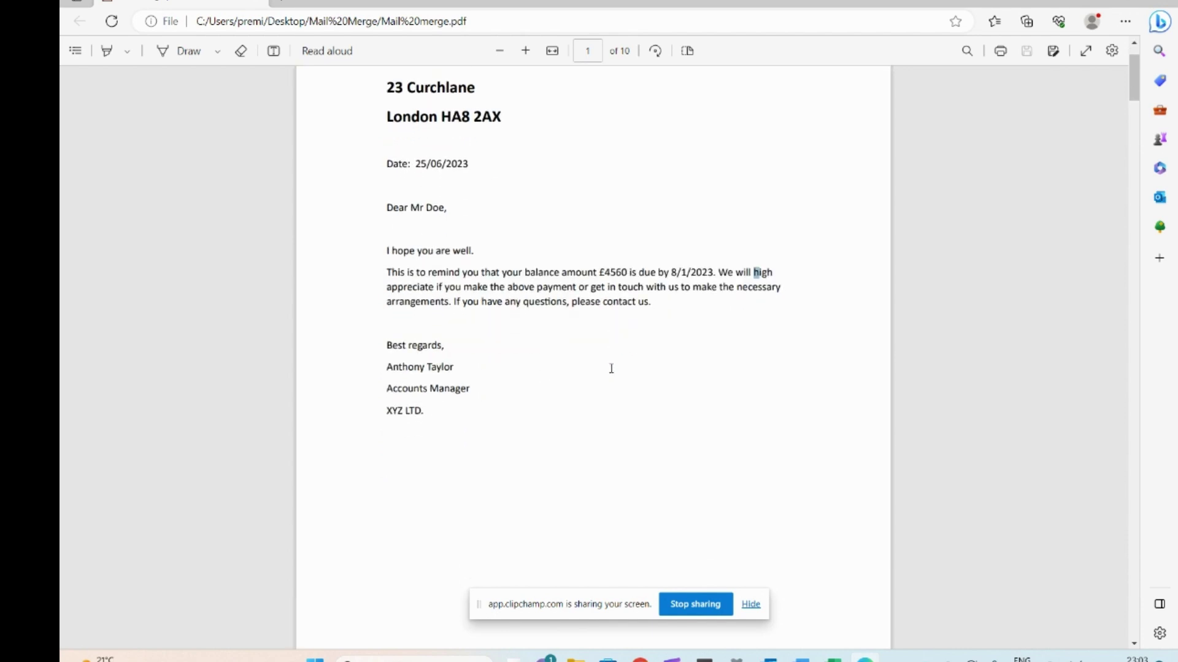
scroll(589, 288, "up", 5)
scroll(583, 313, "down", 12)
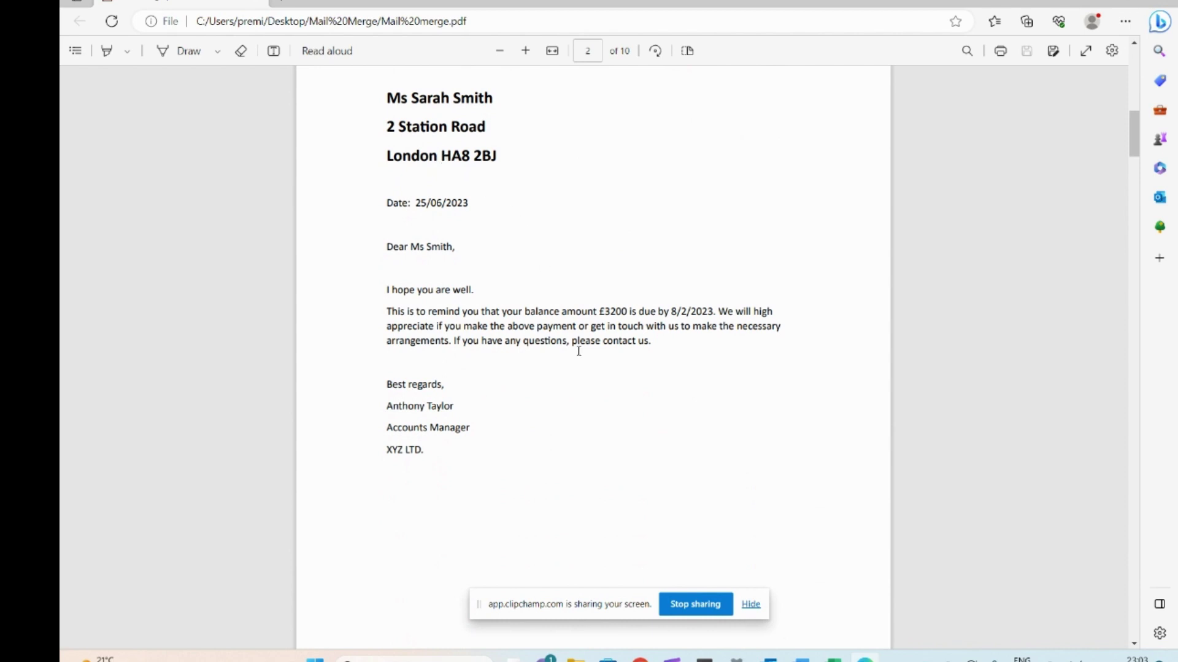
scroll(607, 312, "down", 10)
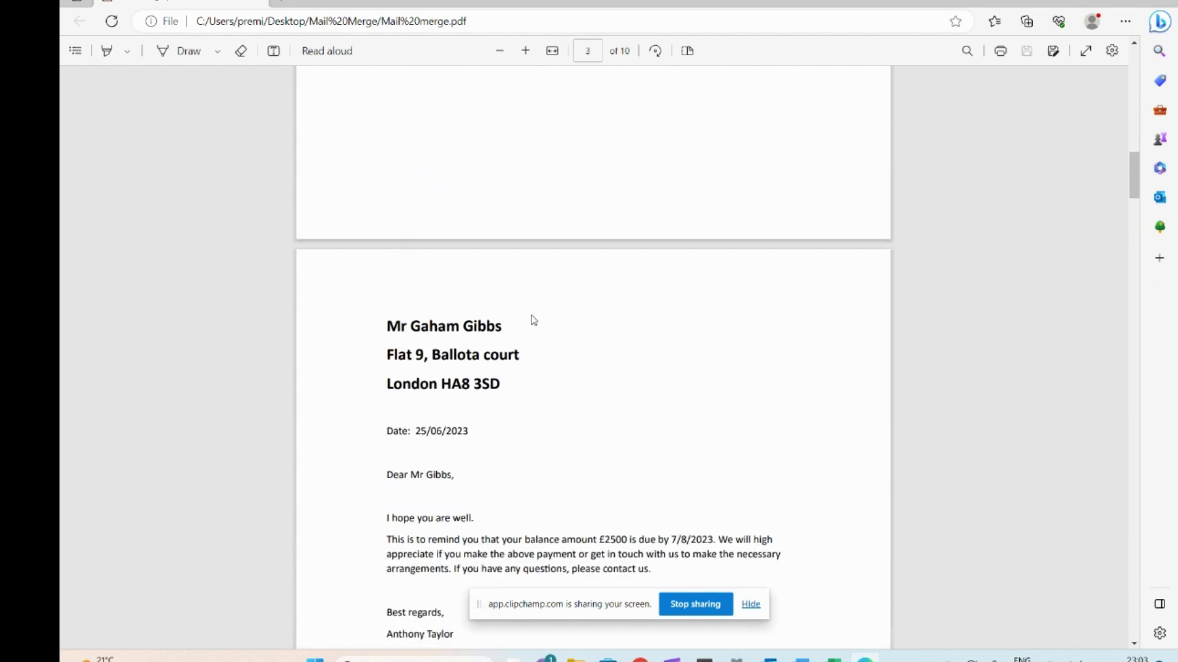
scroll(552, 322, "down", 4)
scroll(572, 320, "up", 1)
scroll(572, 320, "up", 1)
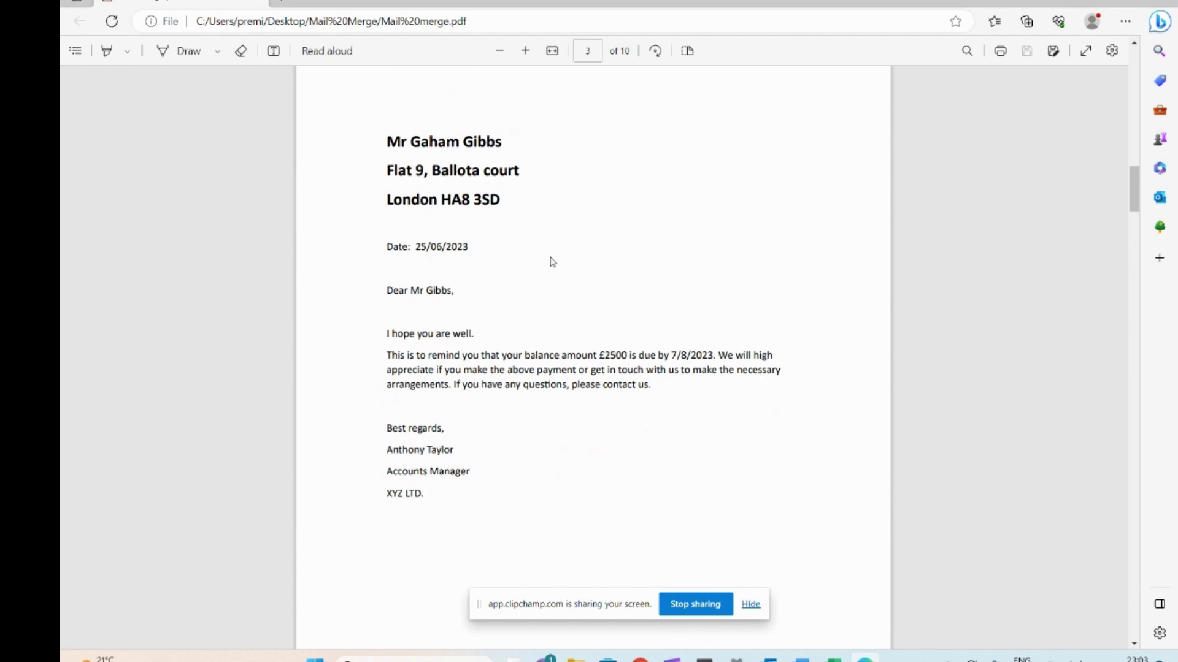
scroll(650, 380, "down", 2)
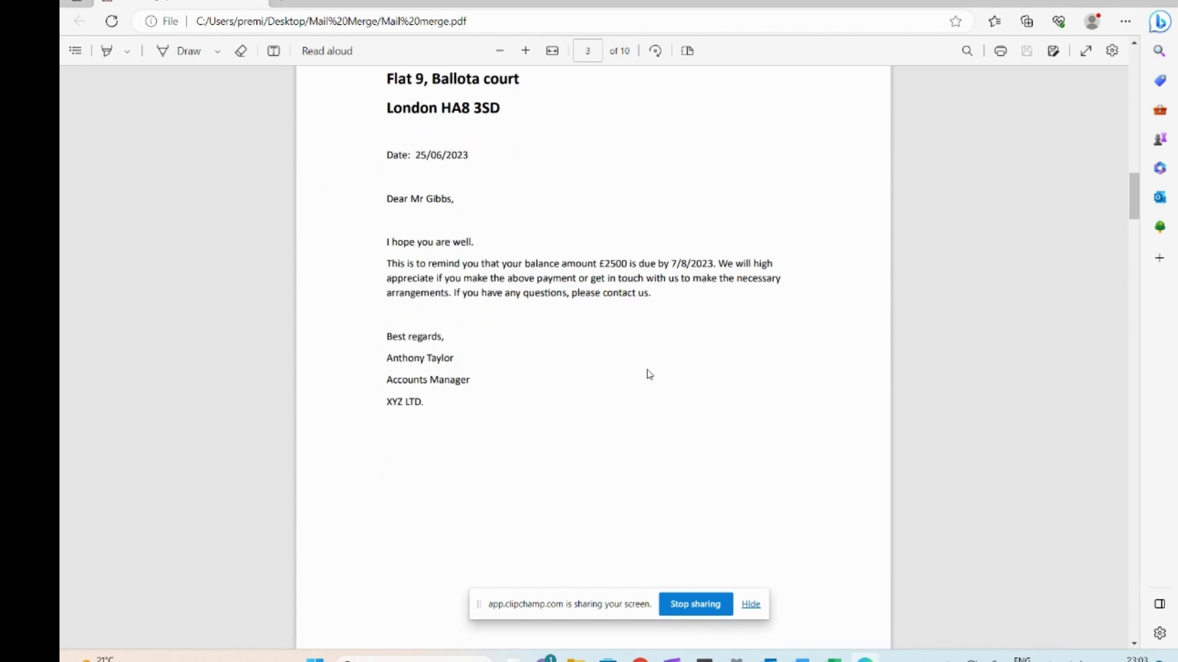
scroll(705, 295, "down", 9)
scroll(705, 294, "down", 20)
scroll(707, 294, "down", 20)
scroll(707, 293, "down", 15)
scroll(707, 293, "down", 15)
scroll(707, 294, "down", 5)
- Open and cancel Edge's Print dialog, scroll back to page 1, and return to Word
left_click(999, 54)
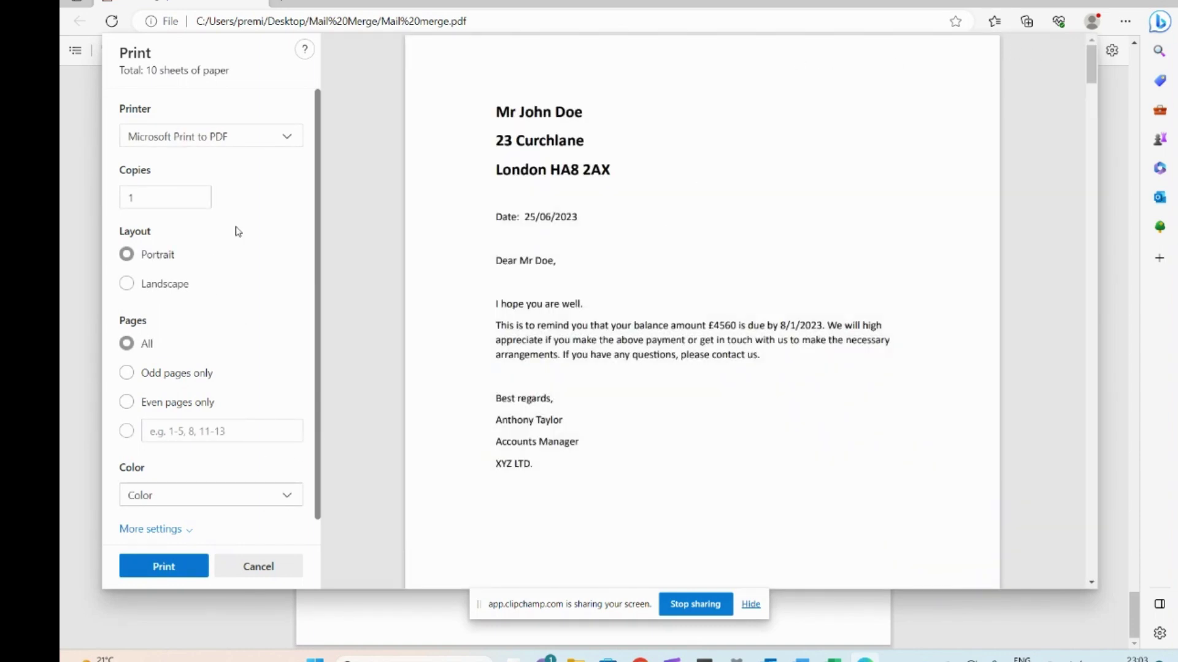
left_click(264, 573)
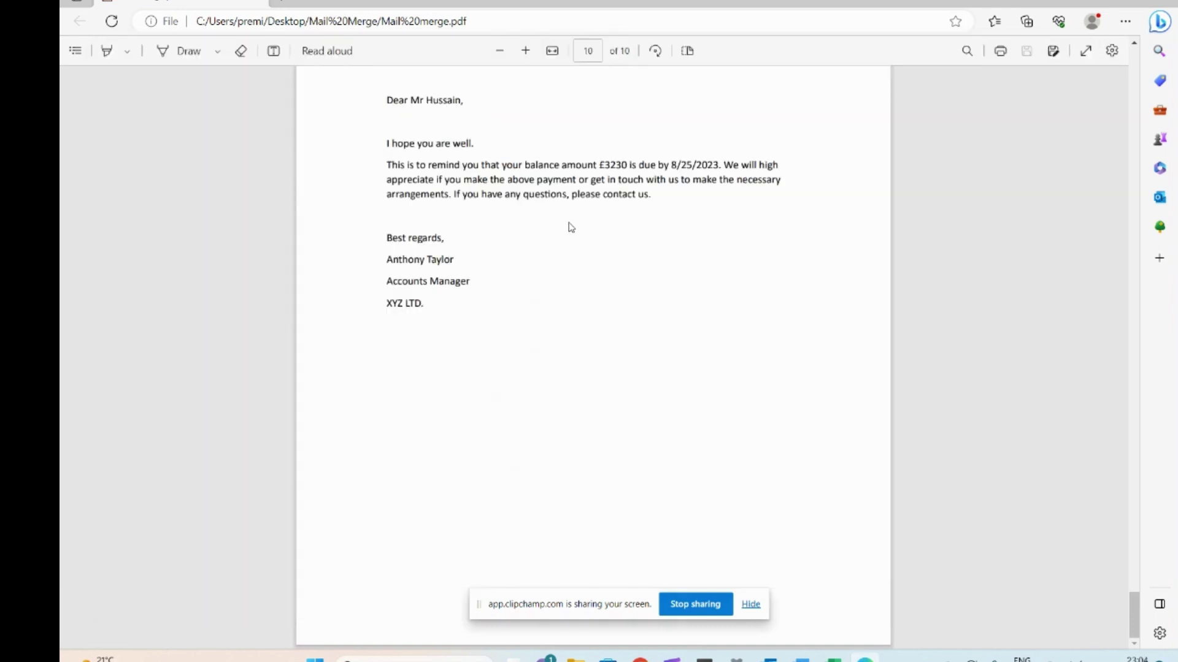
scroll(571, 229, "up", 18)
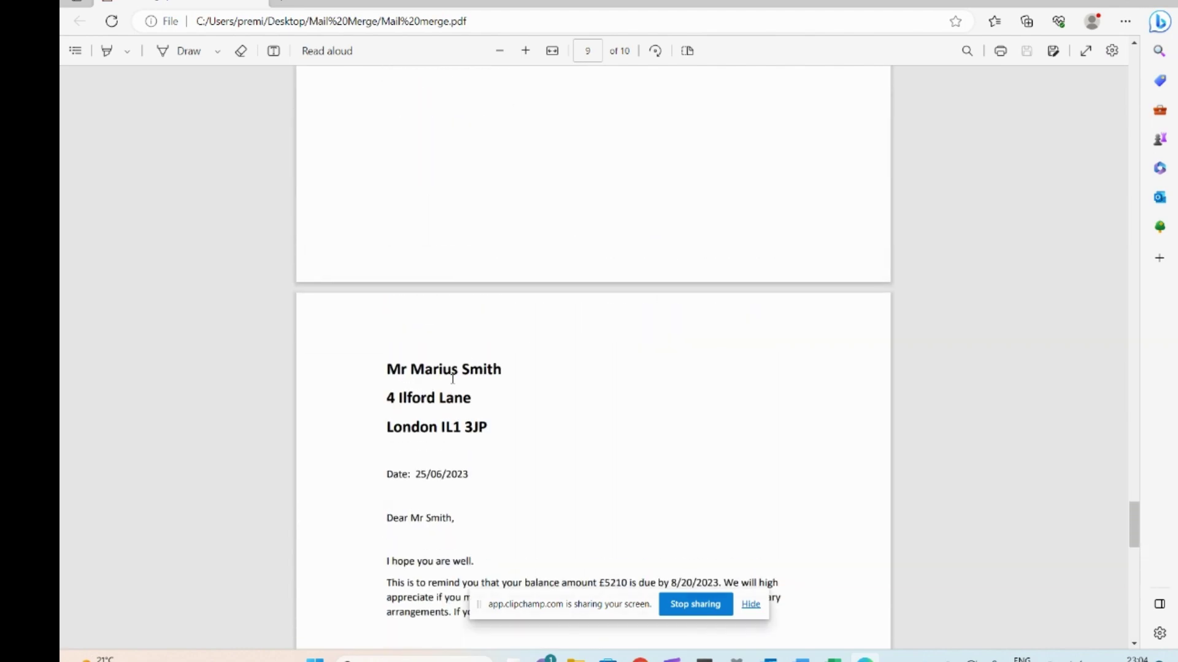
scroll(447, 378, "down", 3)
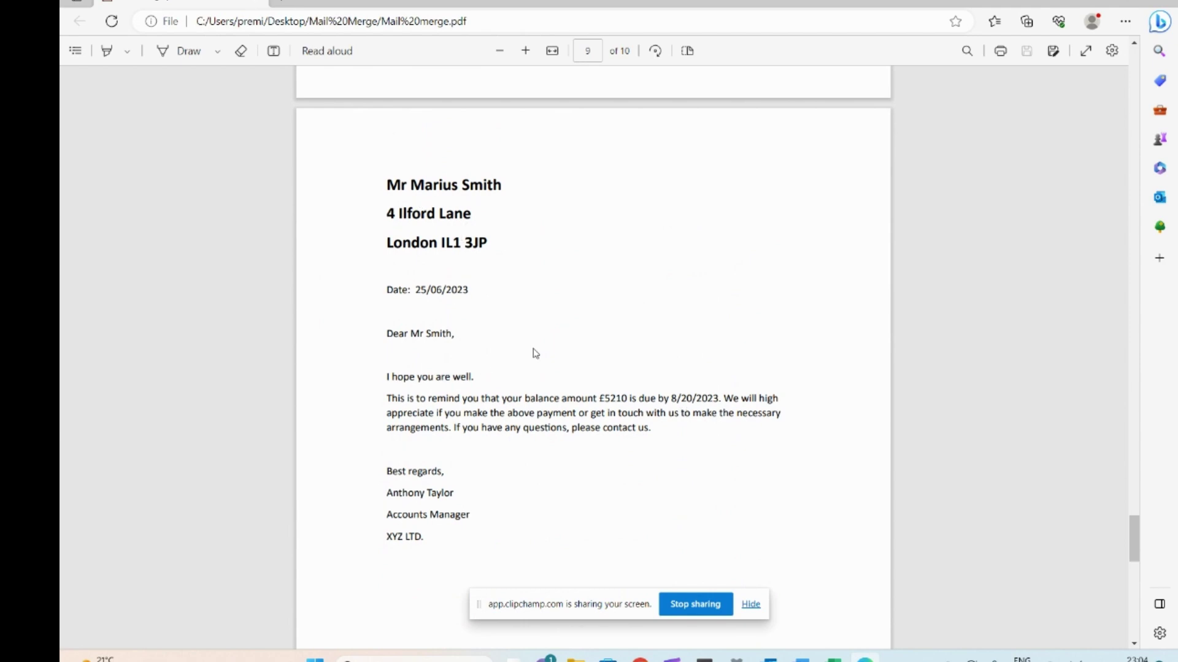
scroll(664, 320, "up", 20)
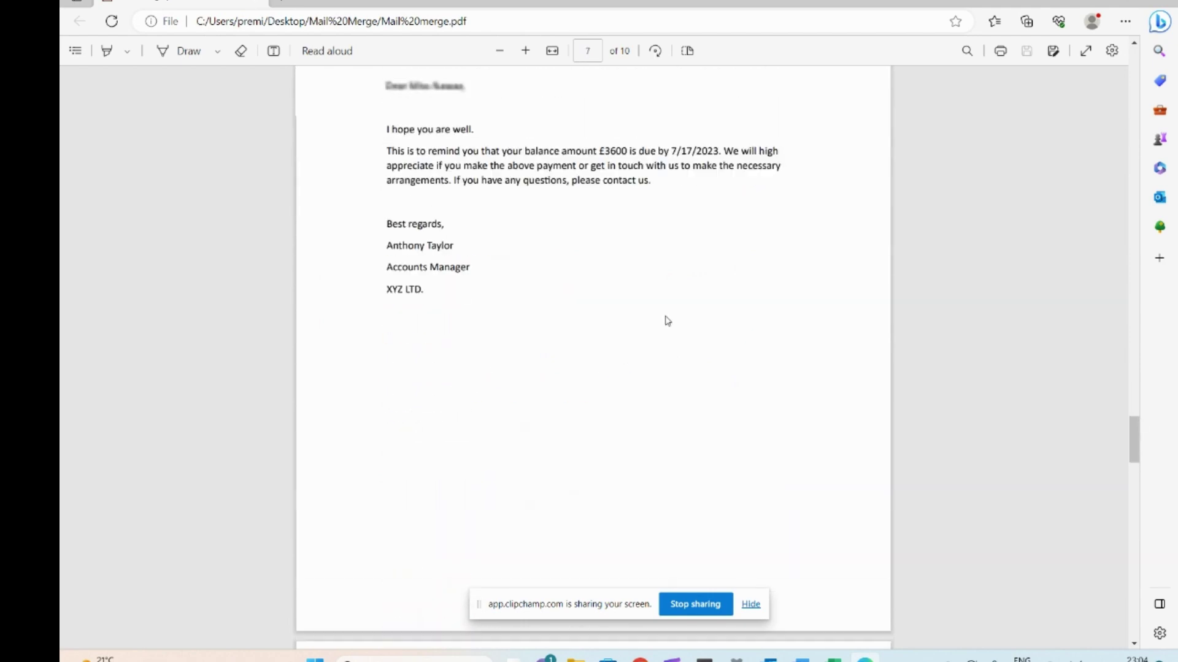
scroll(667, 320, "up", 20)
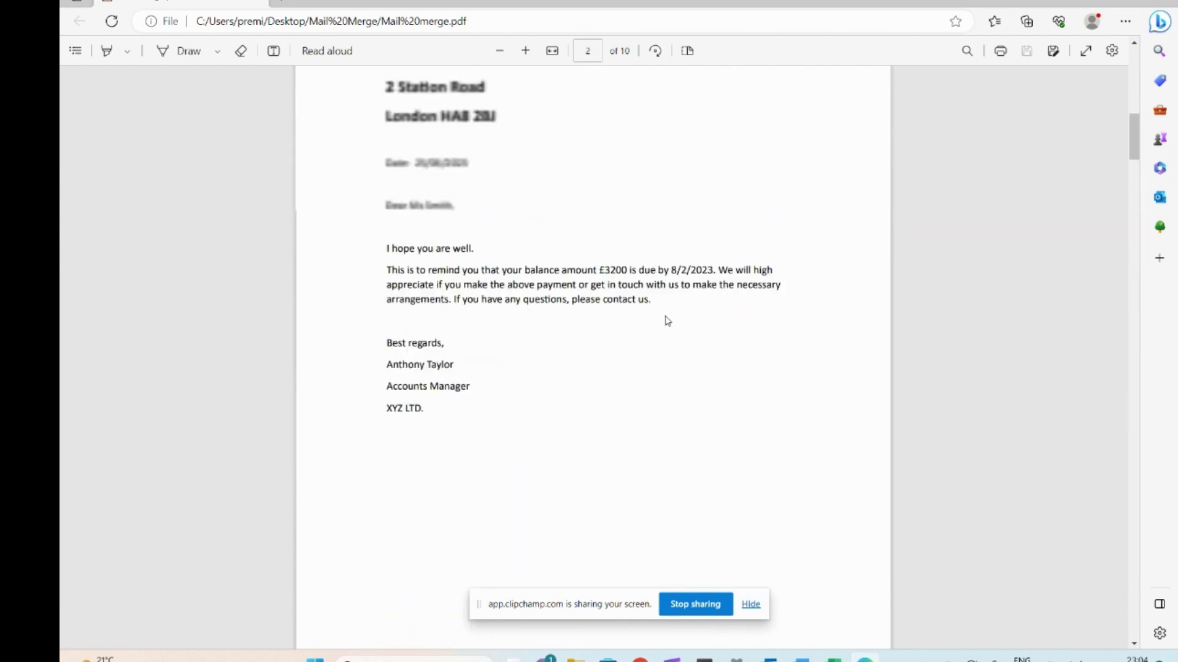
scroll(668, 320, "up", 6)
key("alt+Tab")
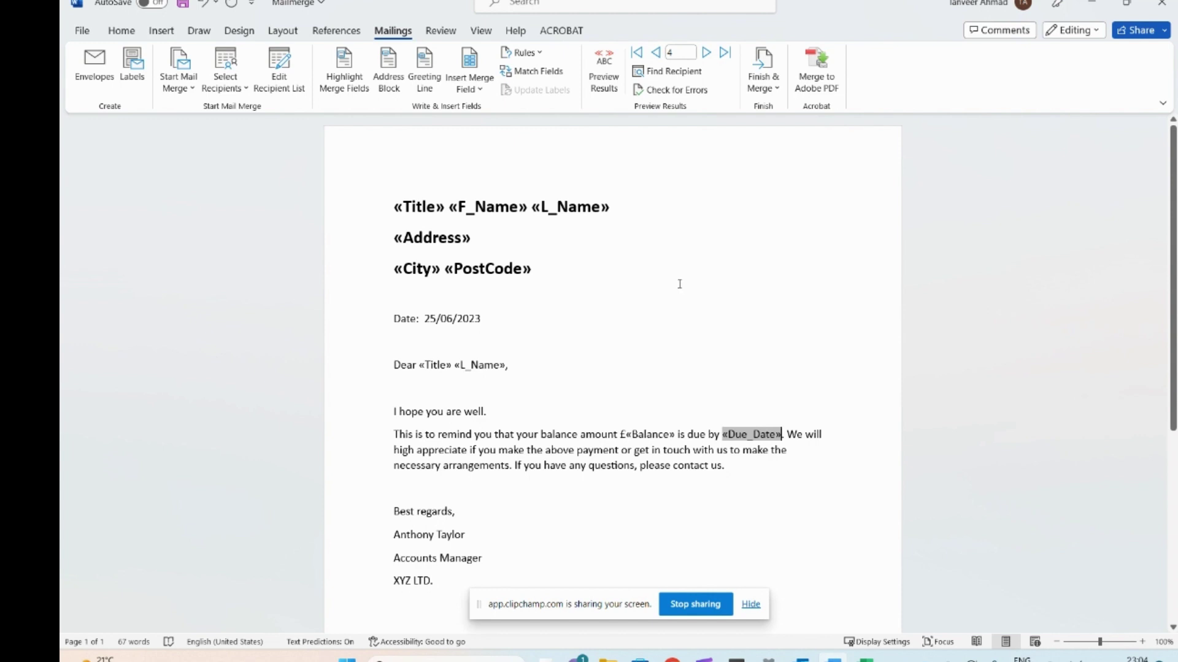
- Glance at the Excel Customers list, then bring up Finish & Merge in the Word letter
left_click(548, 274)
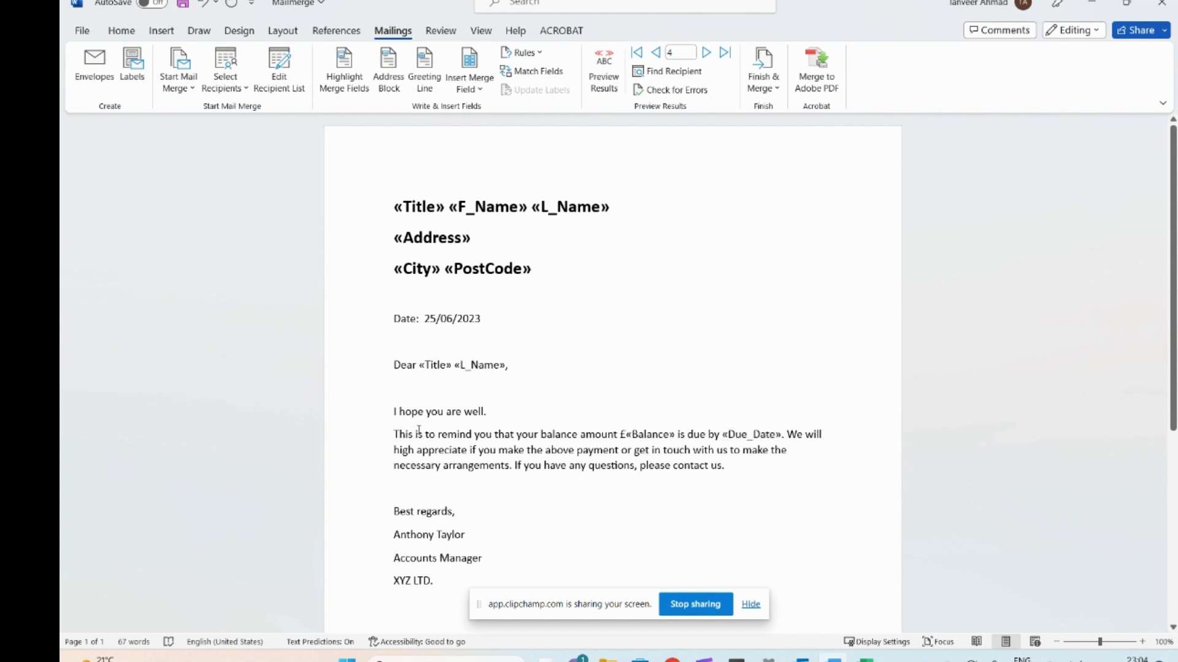
left_click(427, 580)
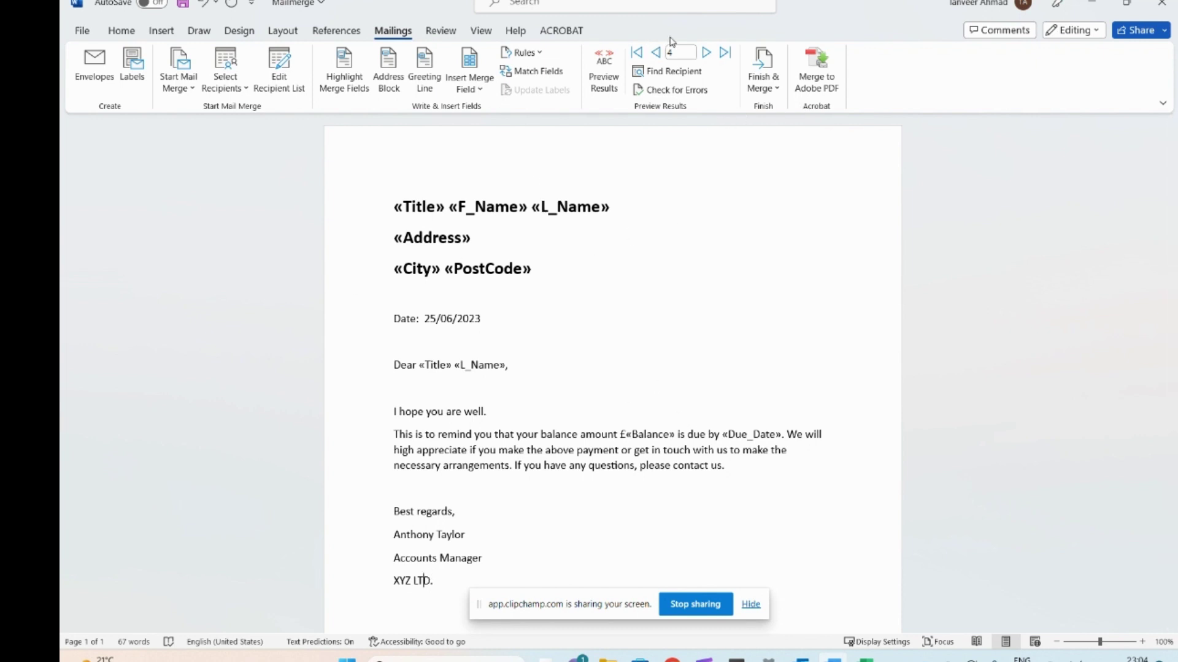
left_click(775, 91)
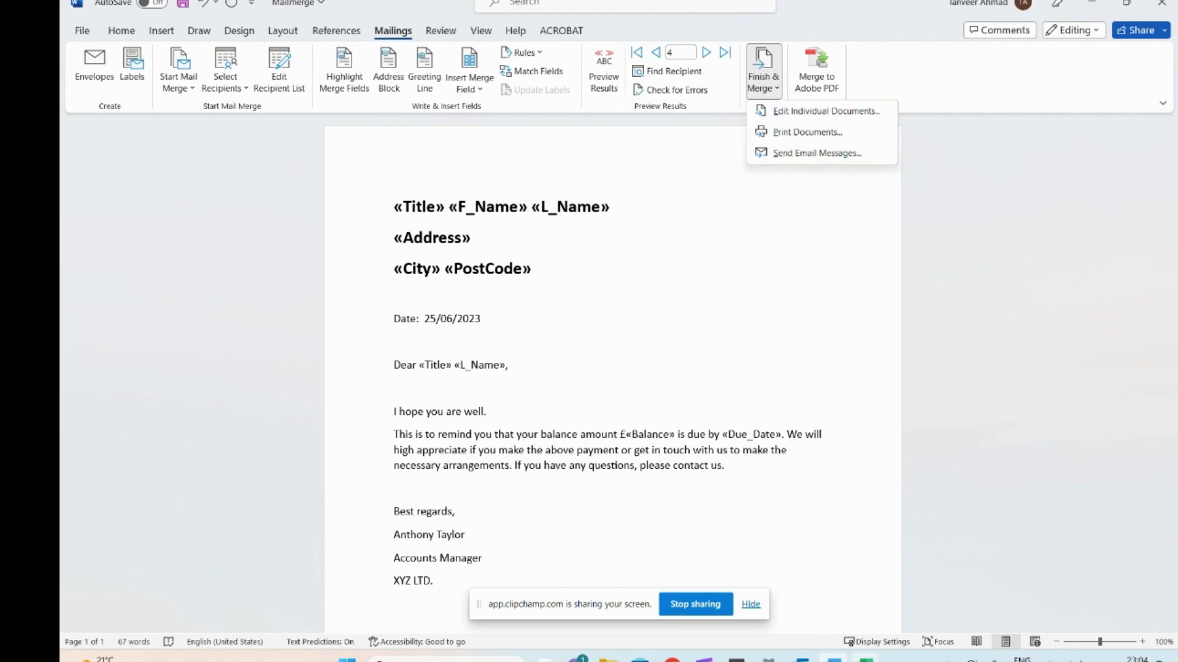
left_click(865, 656)
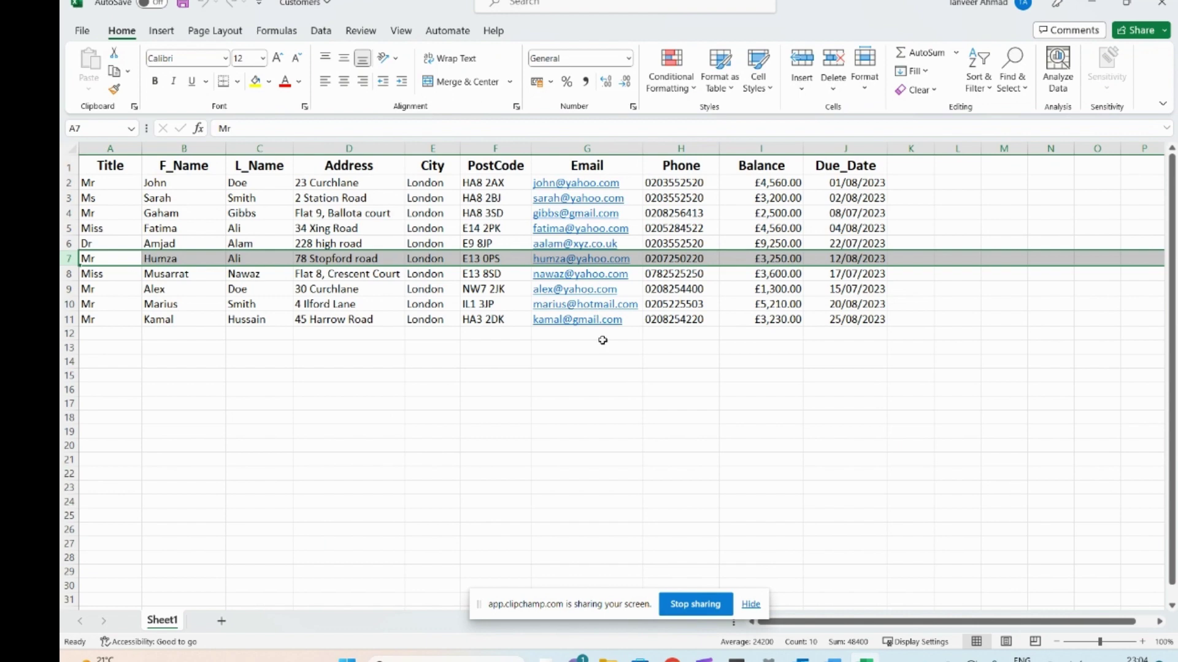
left_click(616, 403)
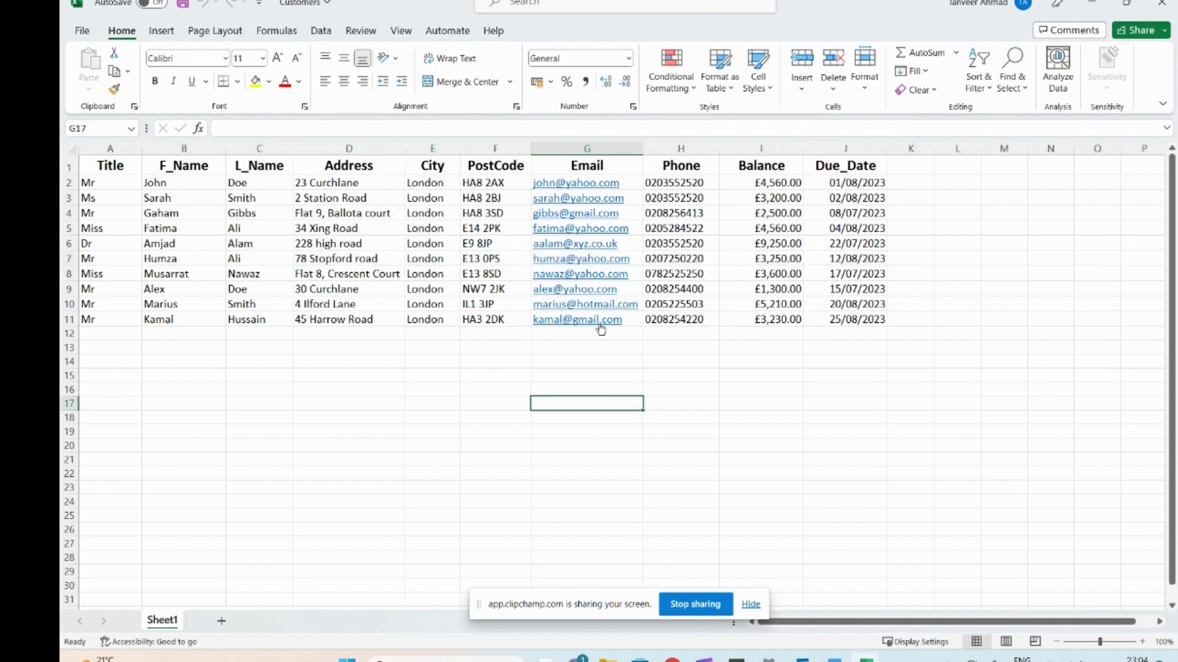
left_click(1093, 3)
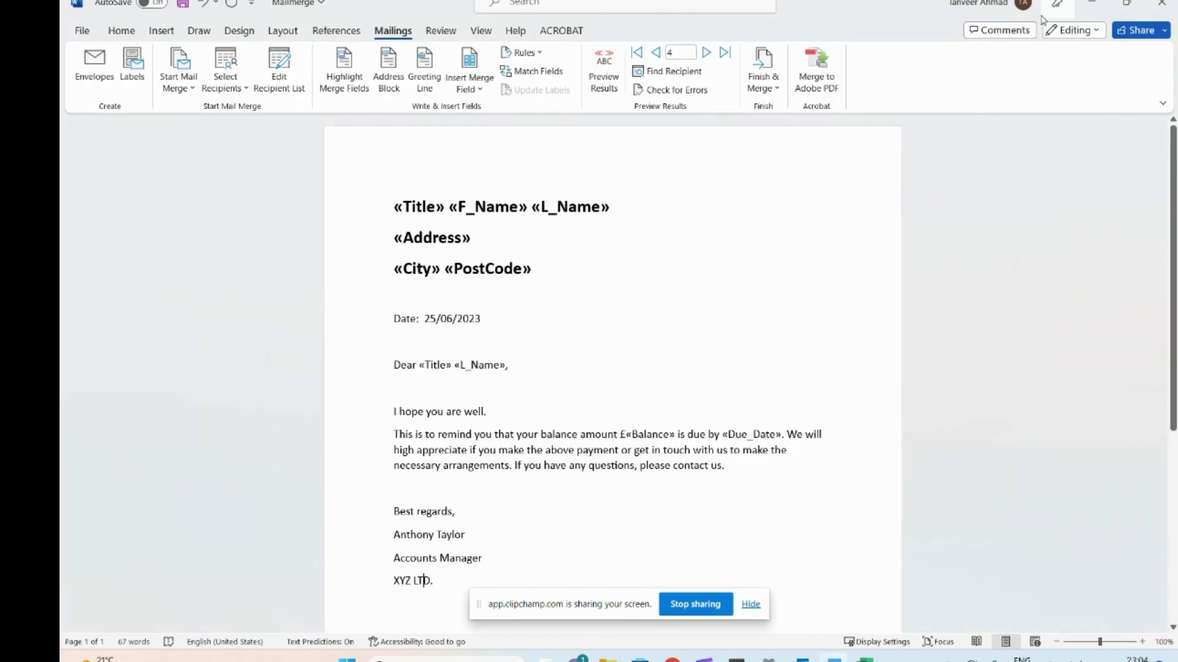
left_click(766, 86)
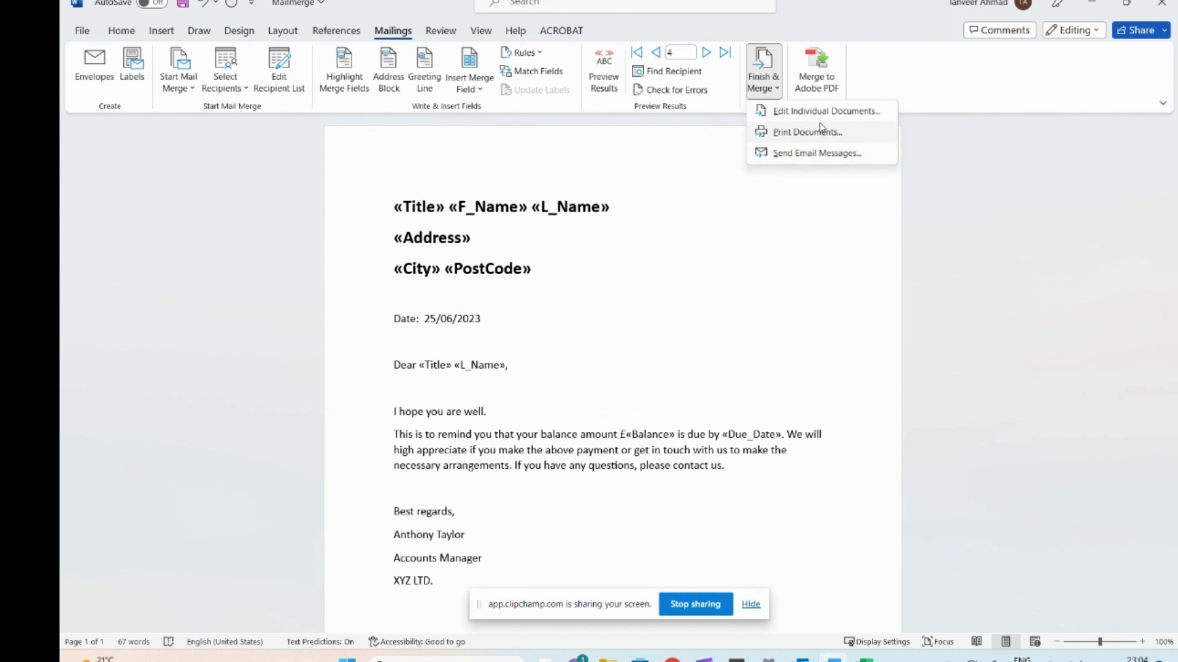
- Start an email merge addressed to each customer's Email field
left_click(820, 154)
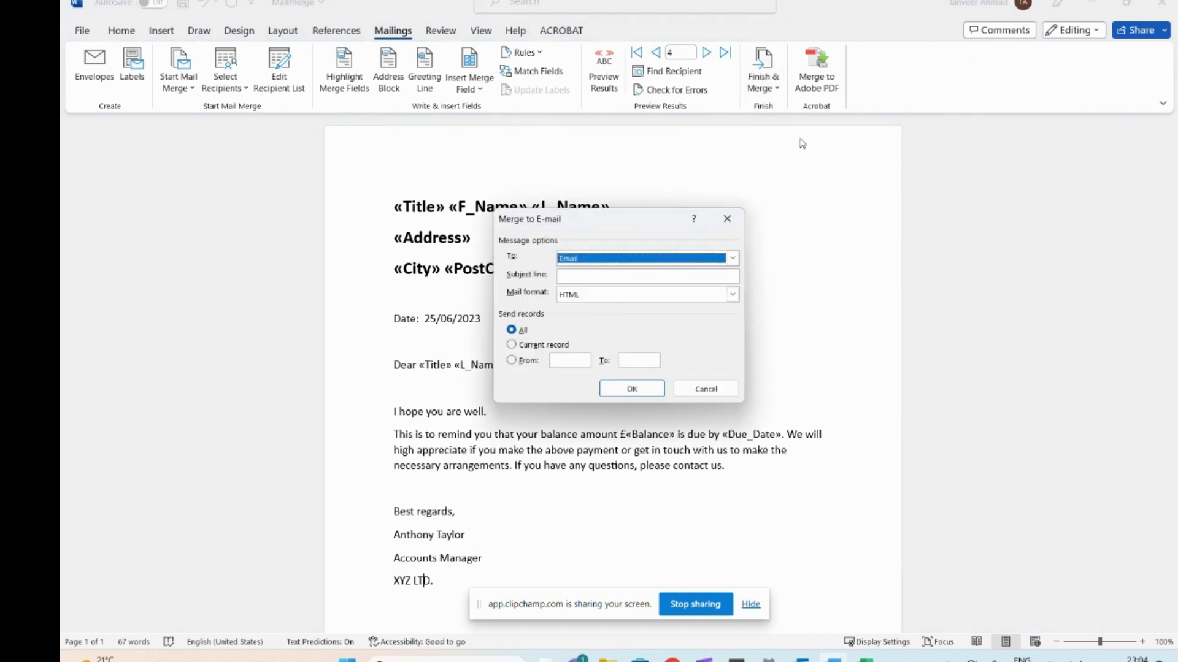
left_click(601, 278)
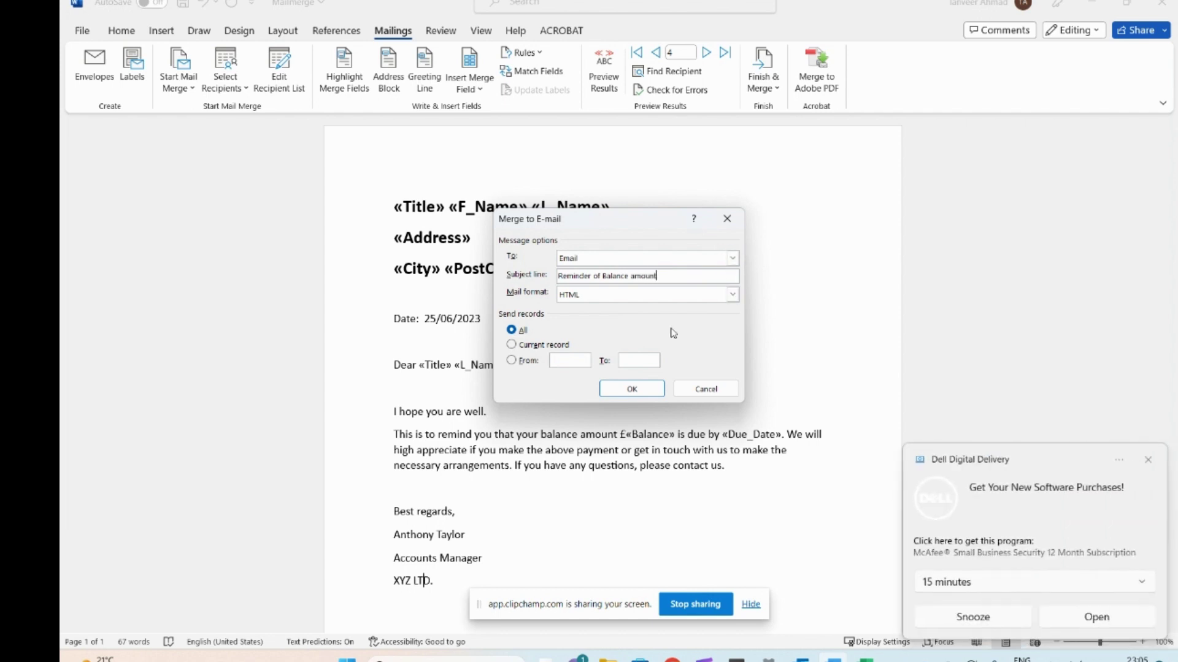
left_click(668, 263)
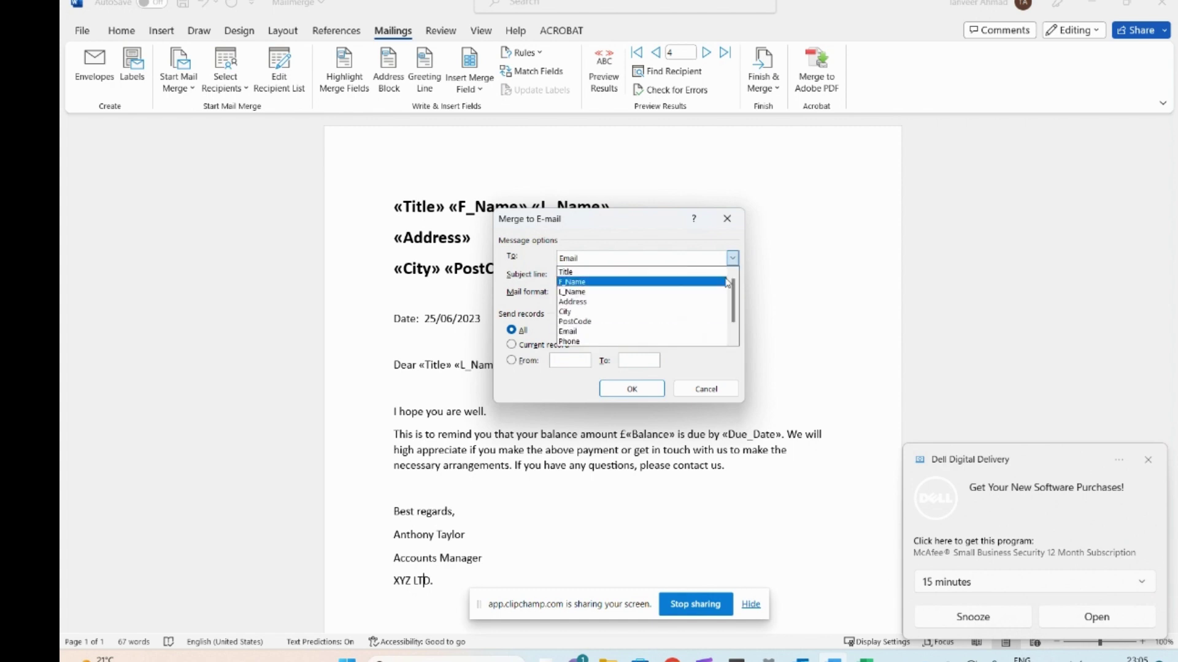
scroll(737, 290, "down", 1)
scroll(736, 290, "up", 1)
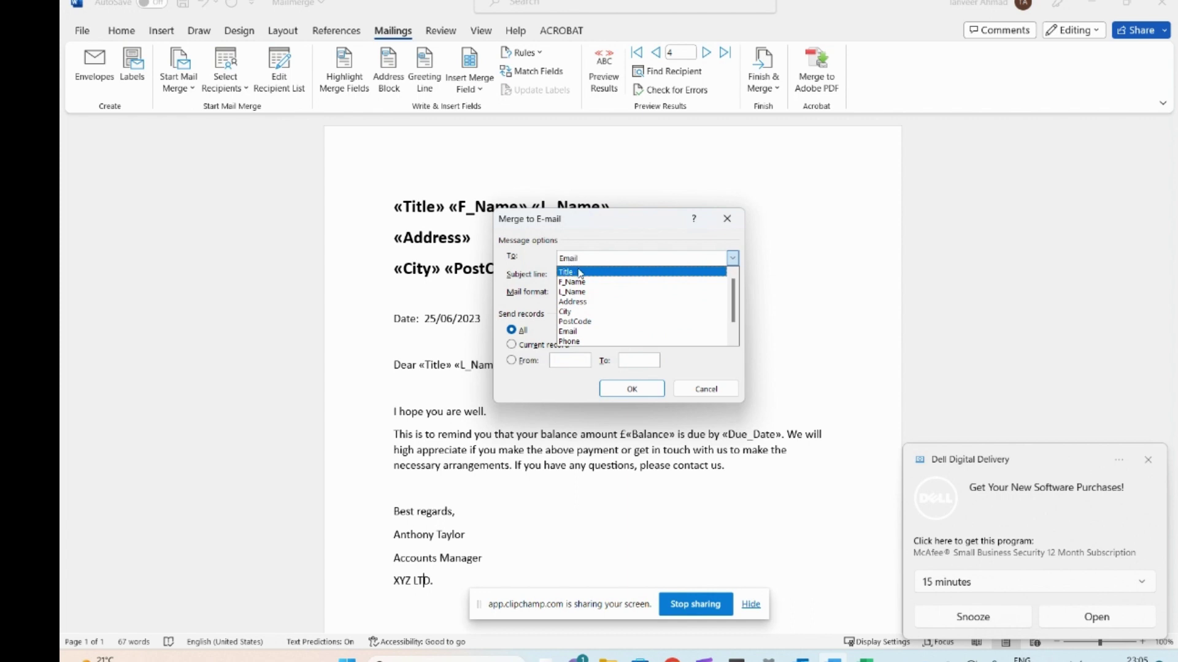
left_click(588, 332)
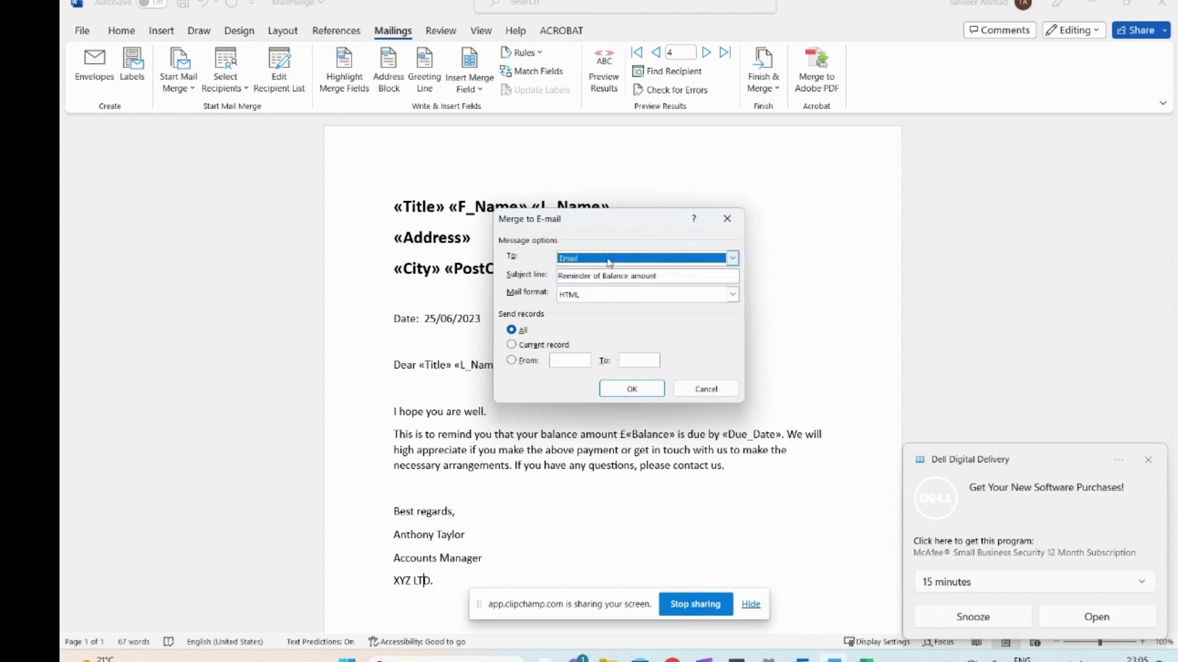
left_click(610, 258)
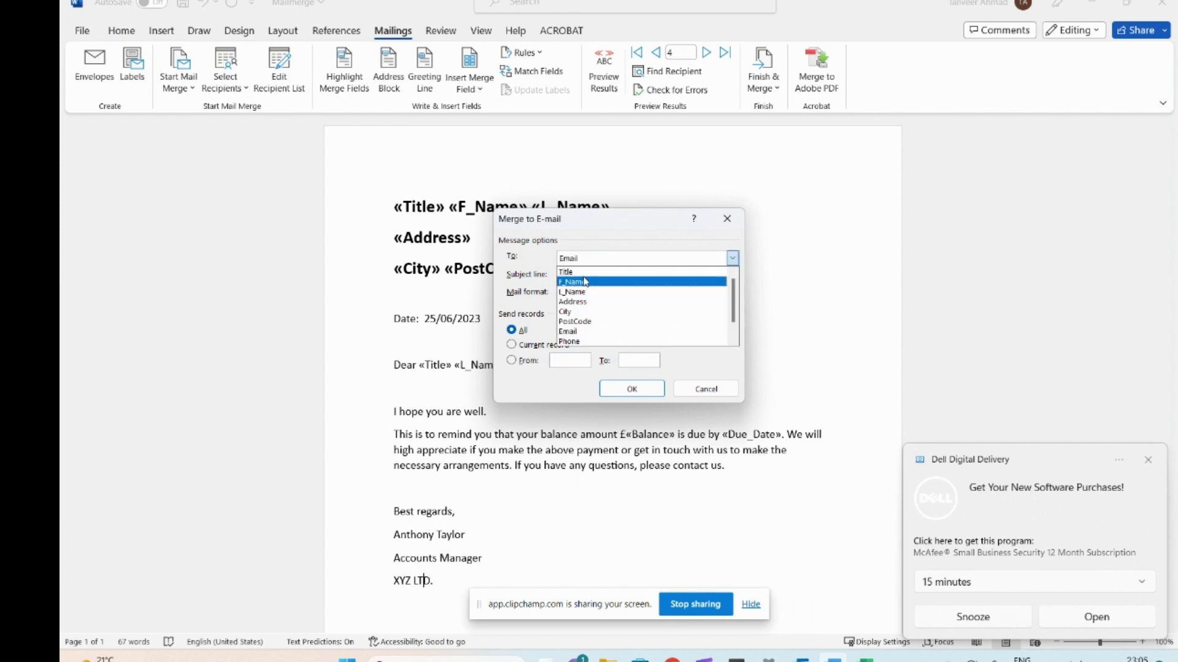
left_click(585, 331)
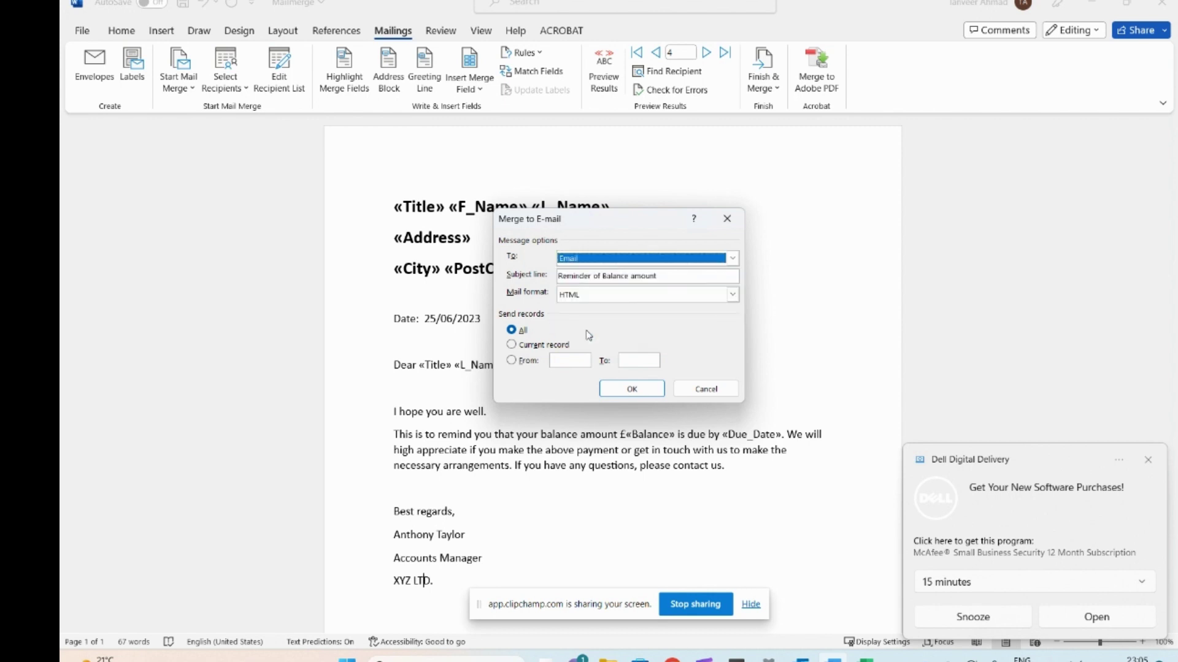
left_click(585, 264)
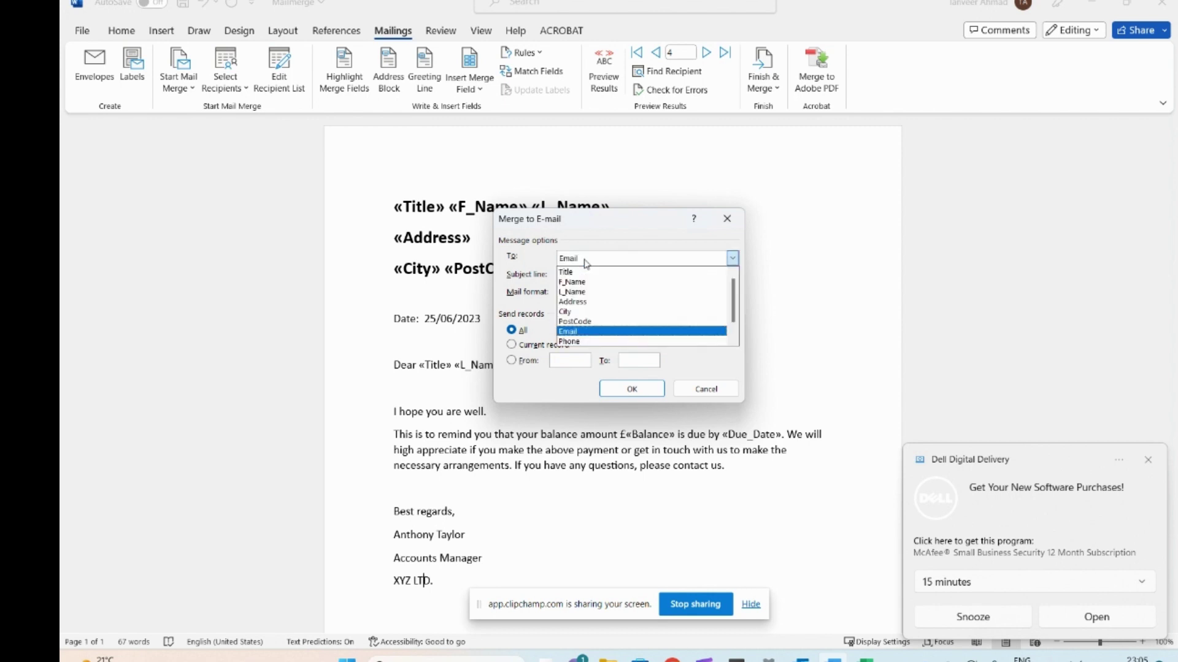
left_click(595, 332)
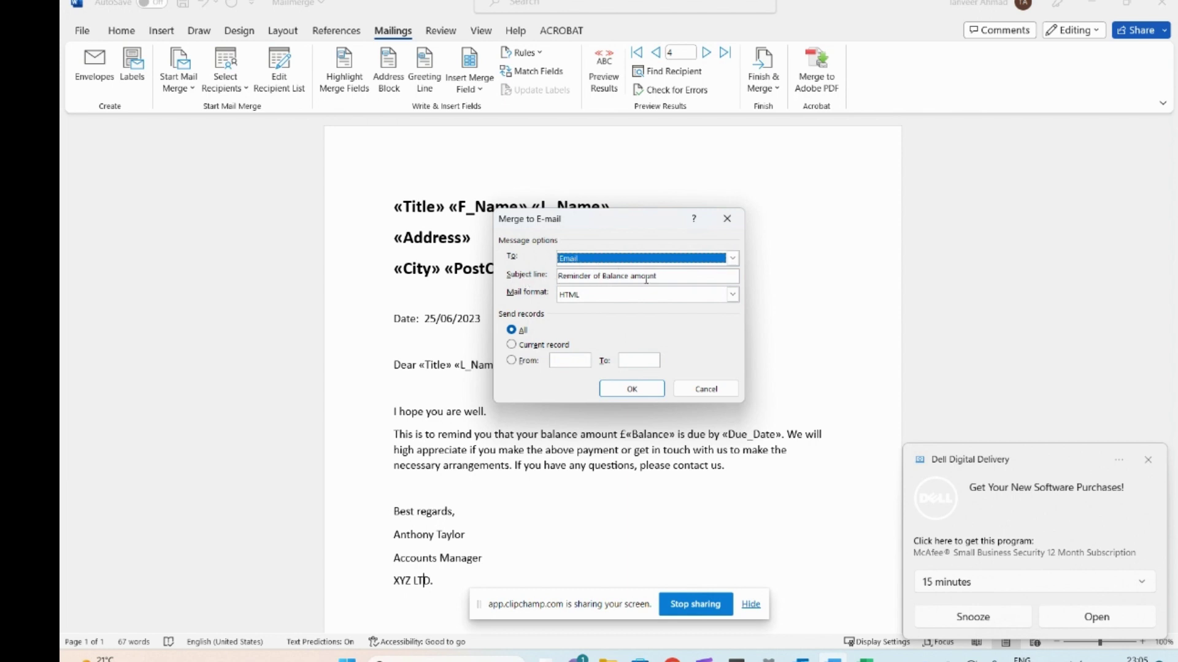
- Use subject 'Reminder of Balance amount' in HTML format and send to all records
left_click_drag(676, 274, 547, 274)
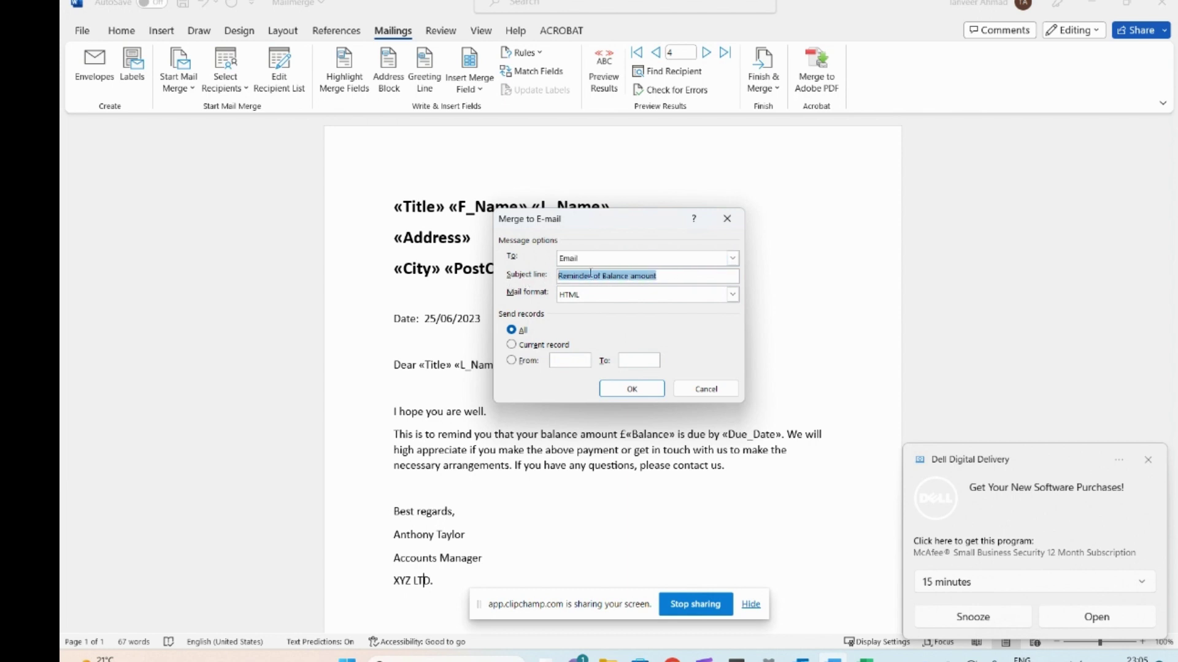
left_click(597, 300)
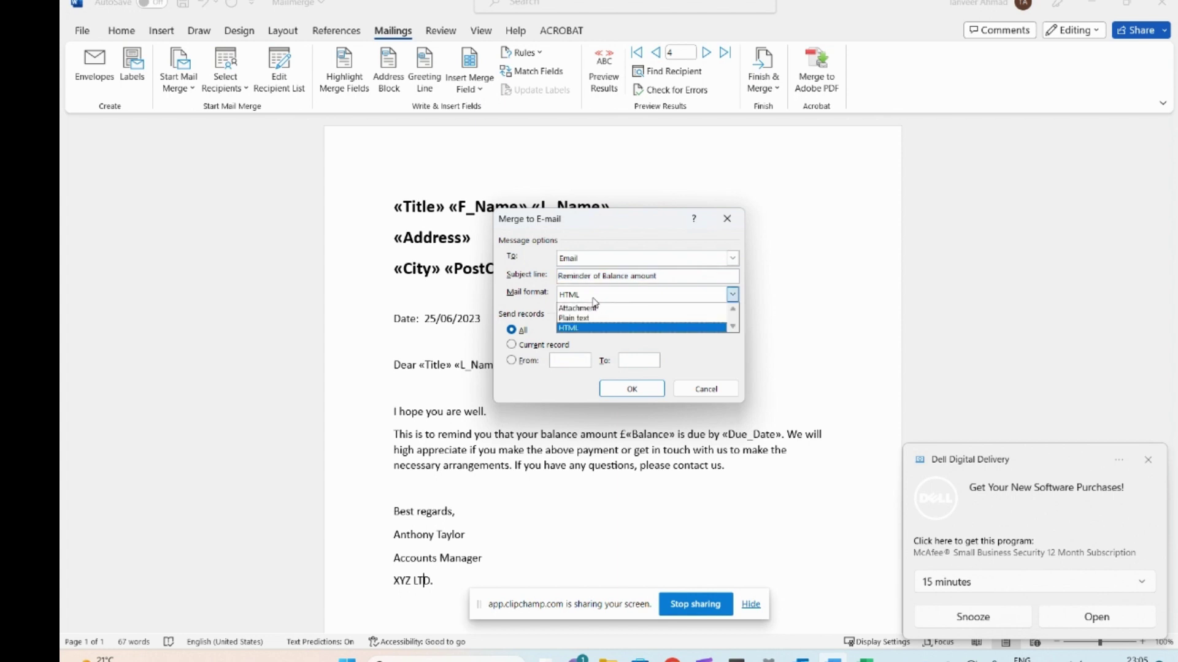
left_click(574, 329)
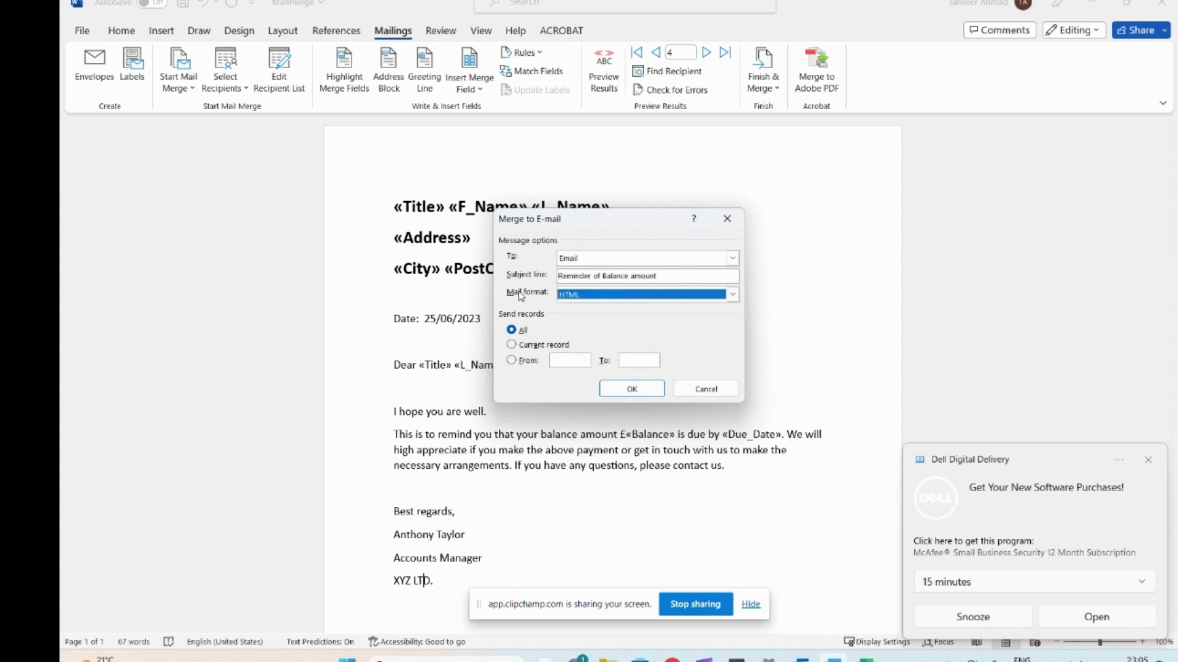
left_click(632, 390)
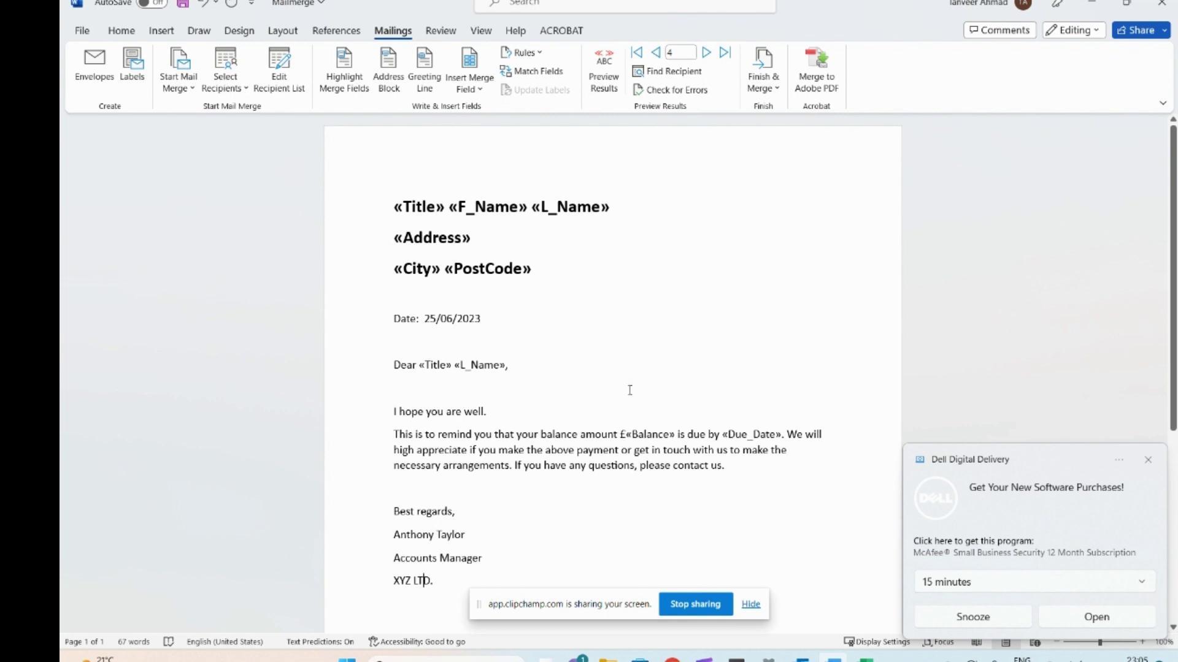
left_click(1147, 460)
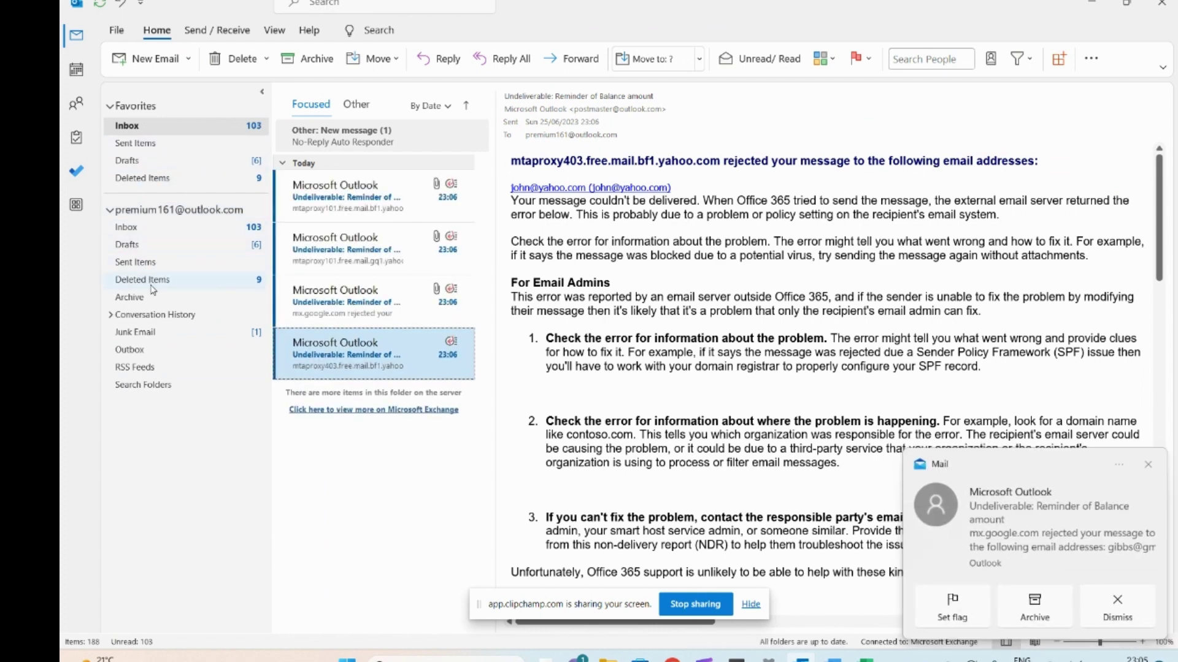
left_click(154, 356)
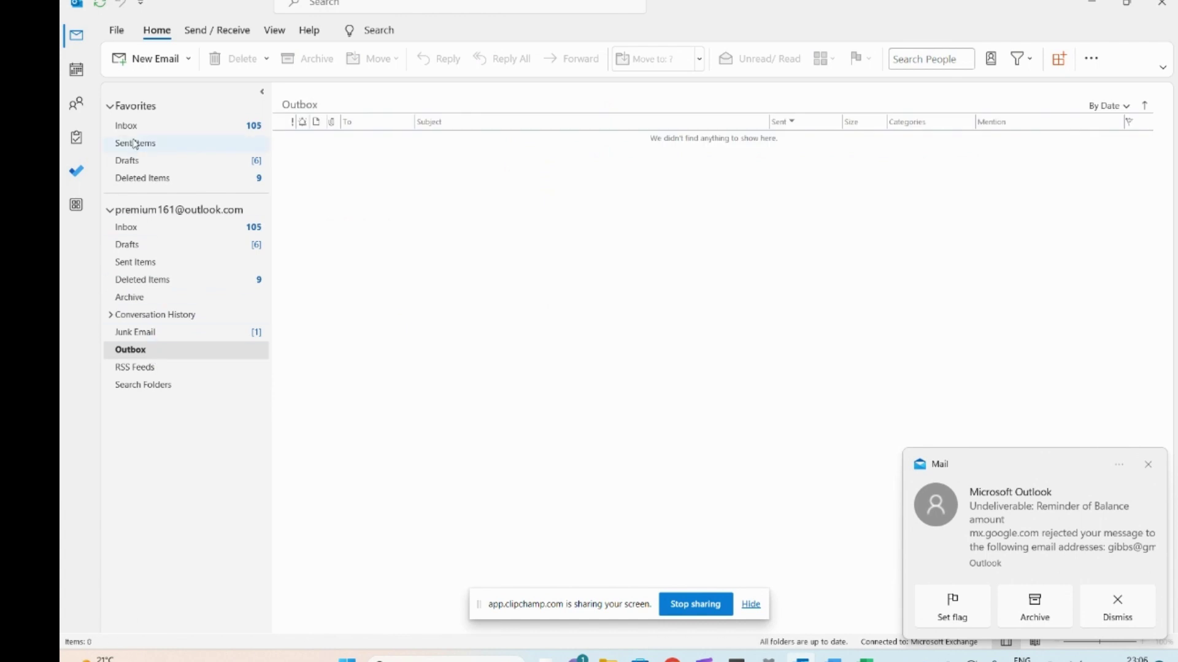
left_click(145, 269)
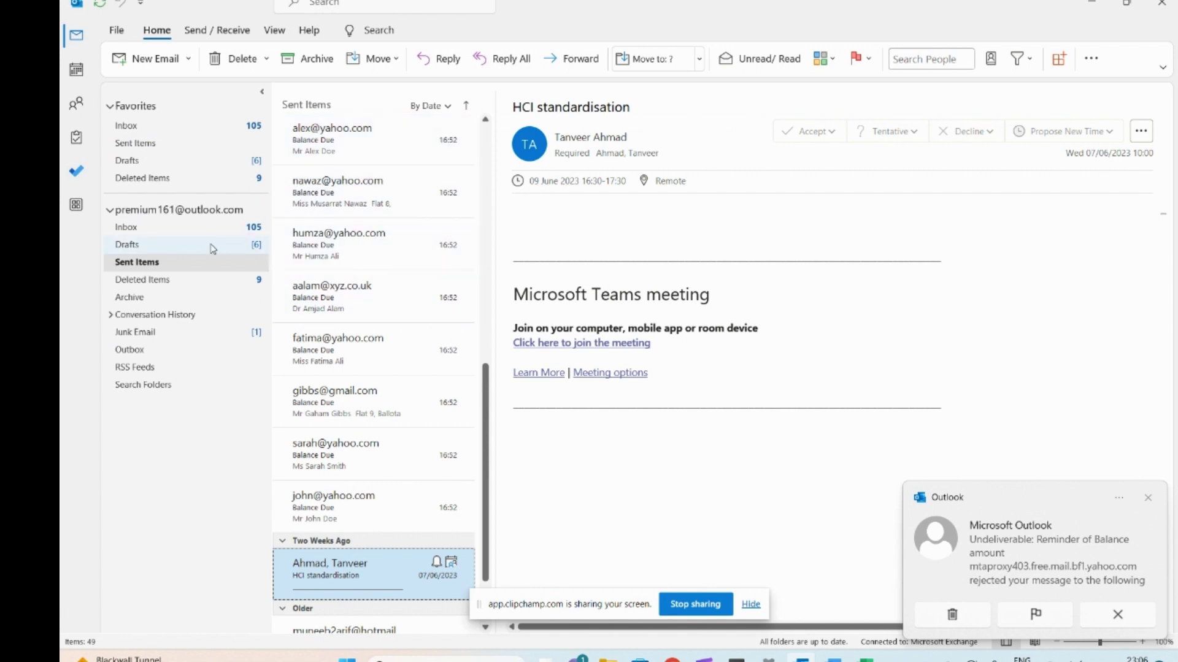
left_click(149, 247)
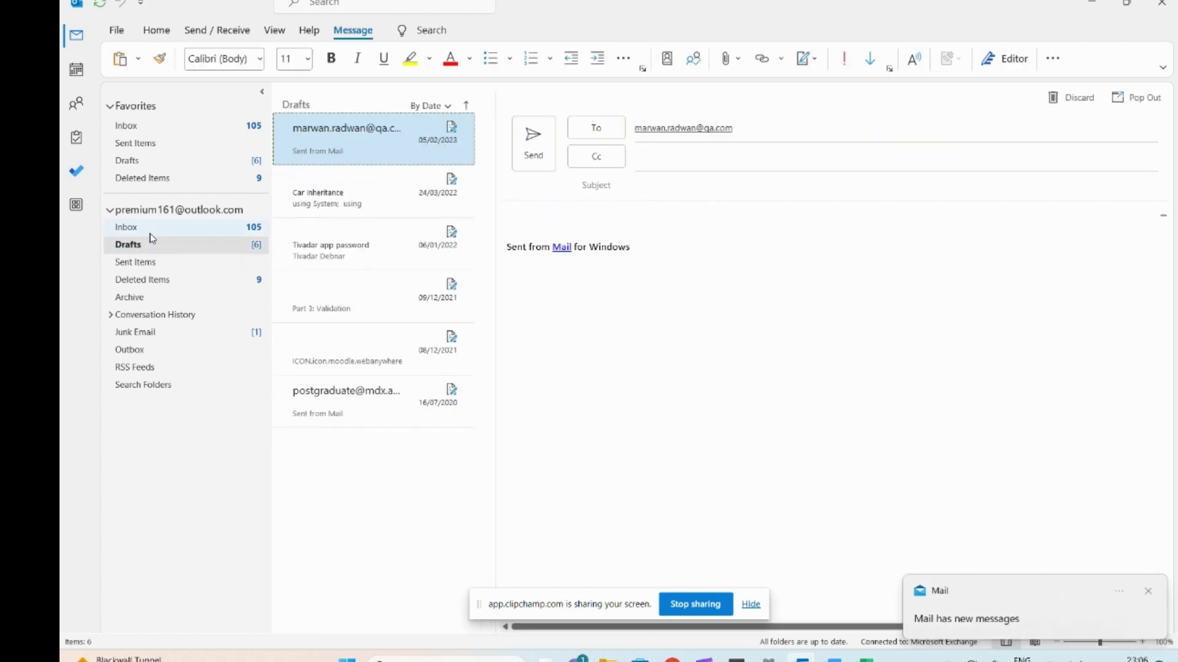
left_click(153, 228)
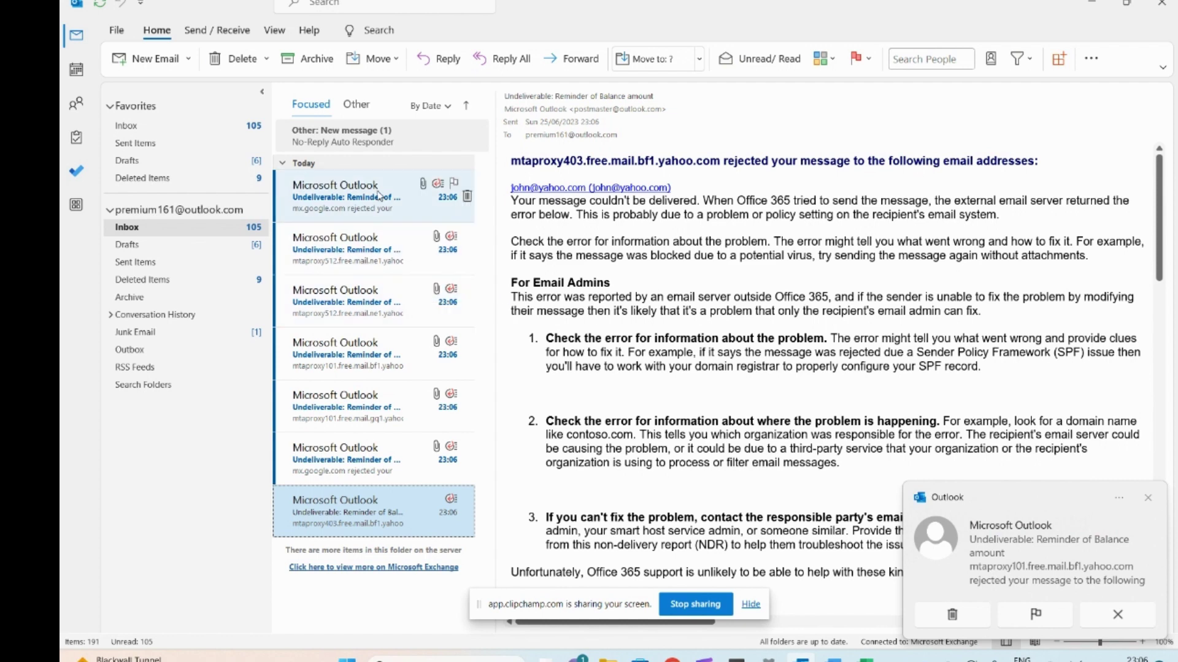
left_click(347, 195)
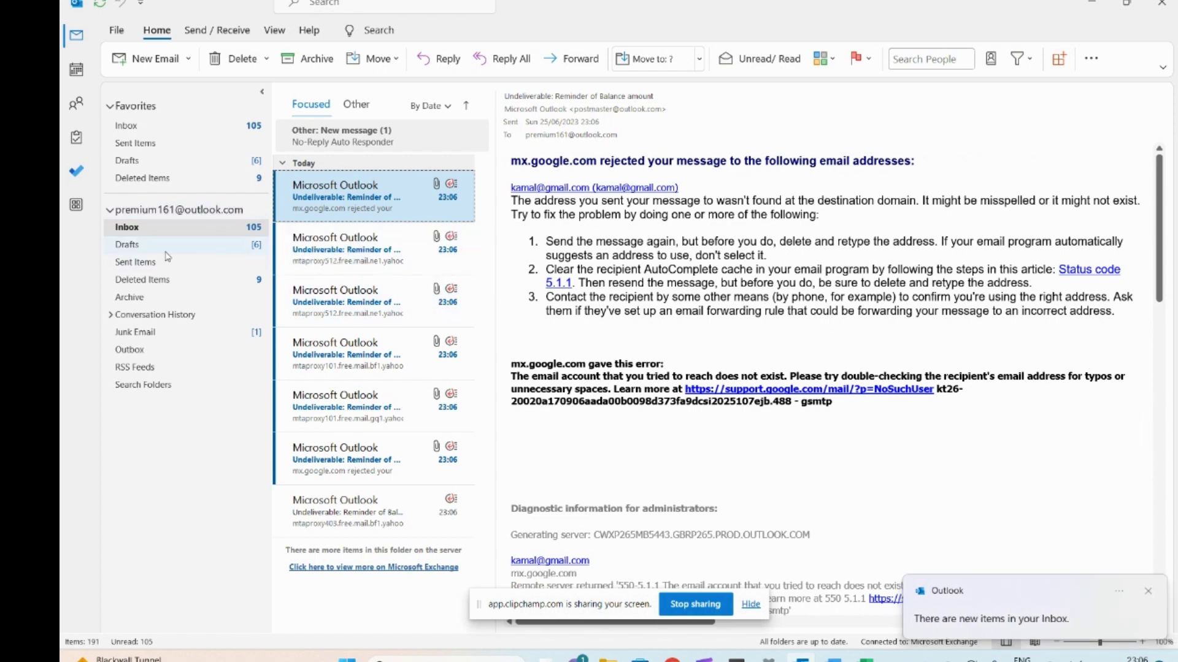
key("alt+Tab")
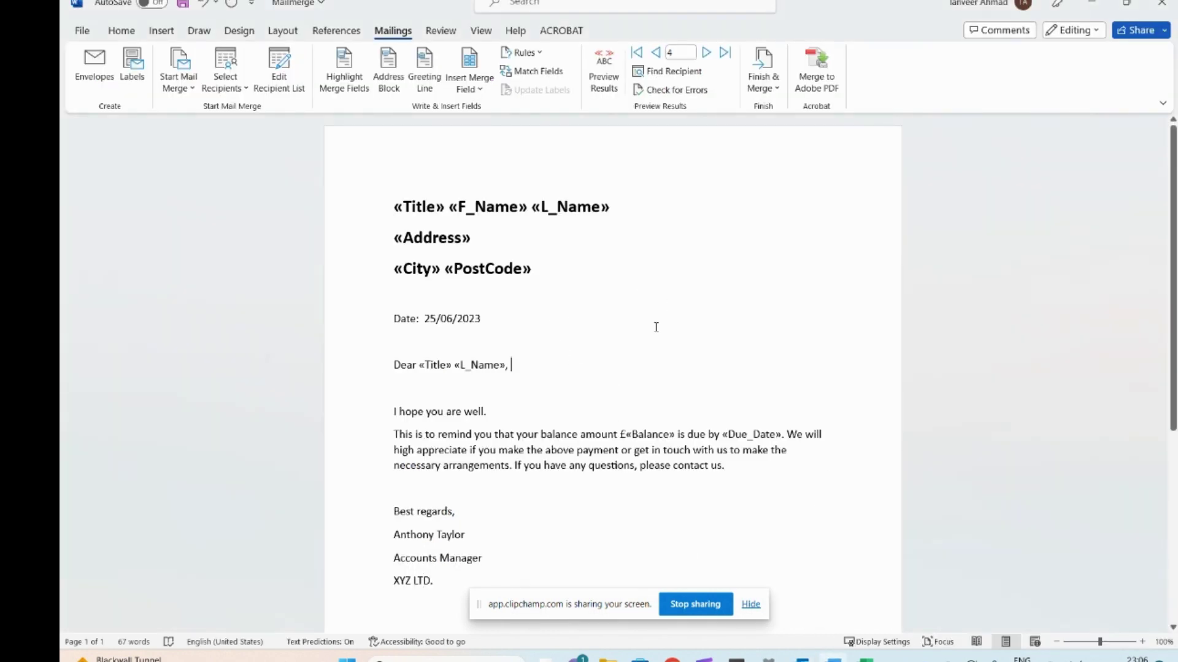
left_click(774, 88)
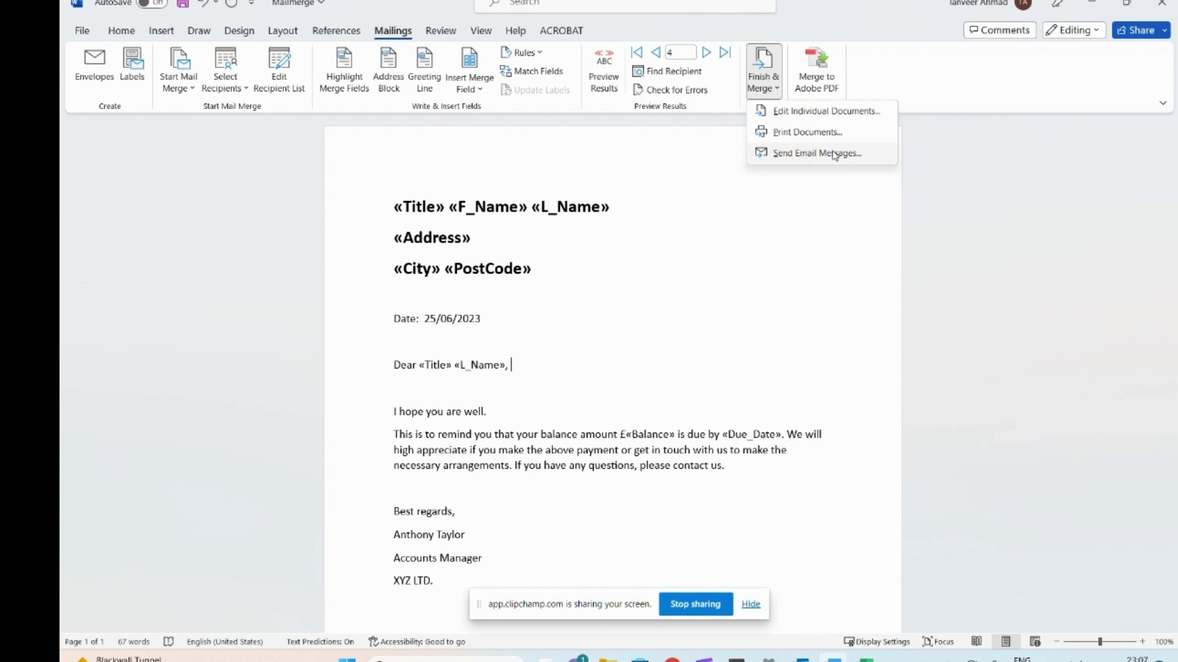
left_click(644, 334)
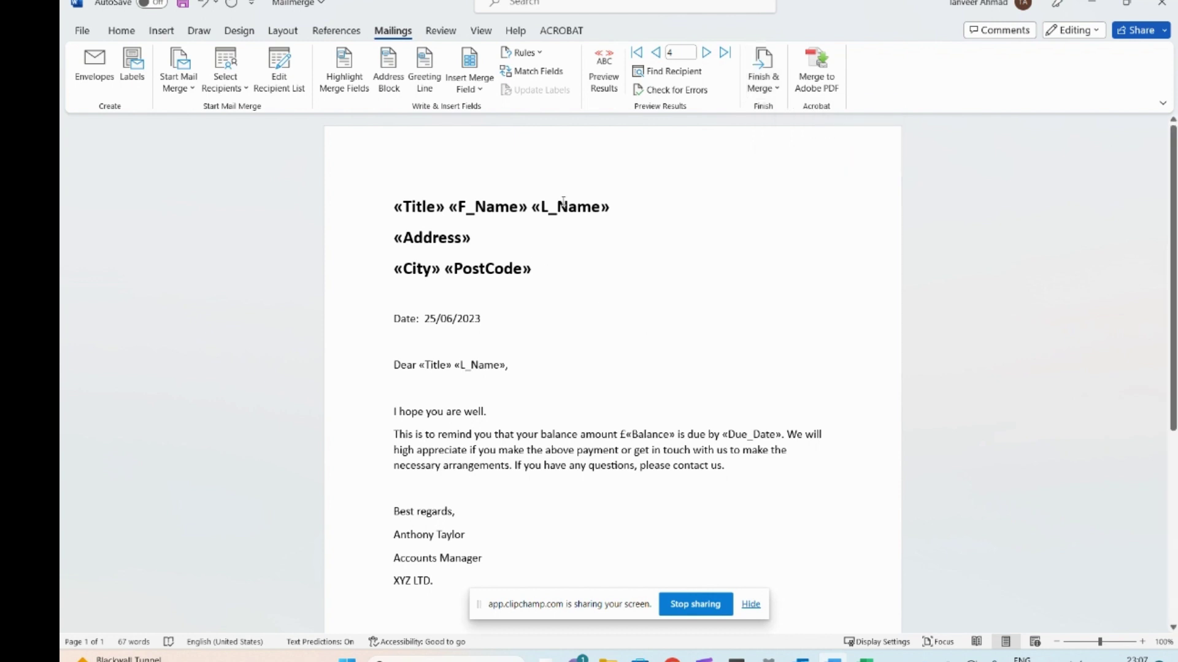